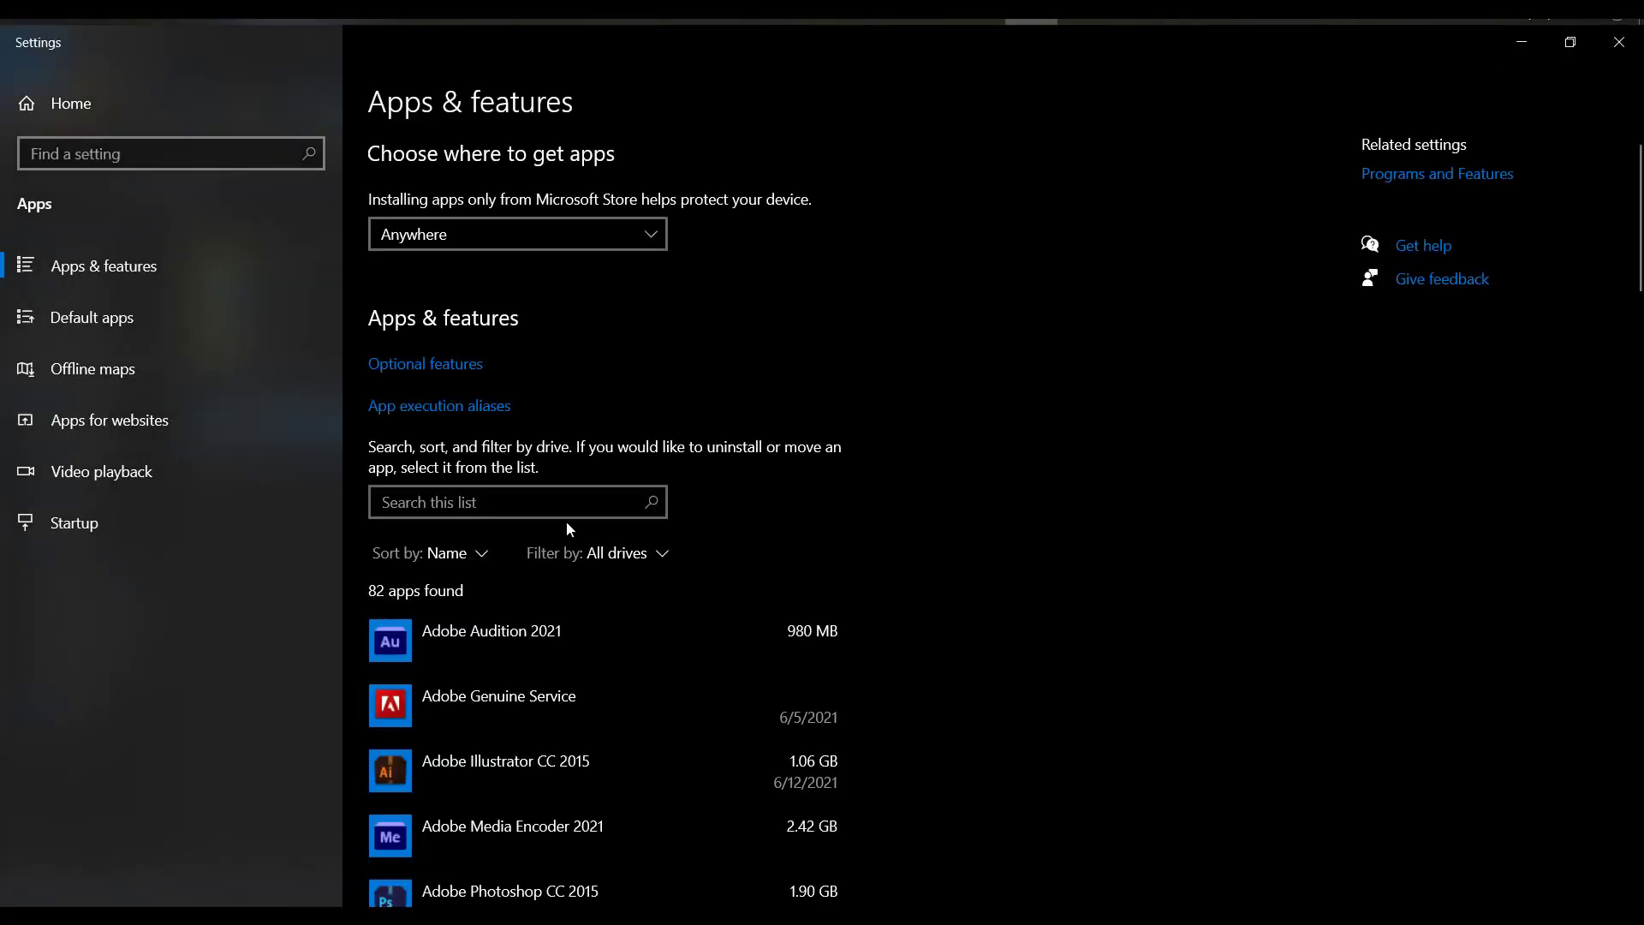
- Run Set-up.exe from Adobe_XD_41.0.12x64_Multilingual.rar in APPNEW to reinstall Adobe XD 41.0.12
scroll(722, 639, "down", 5)
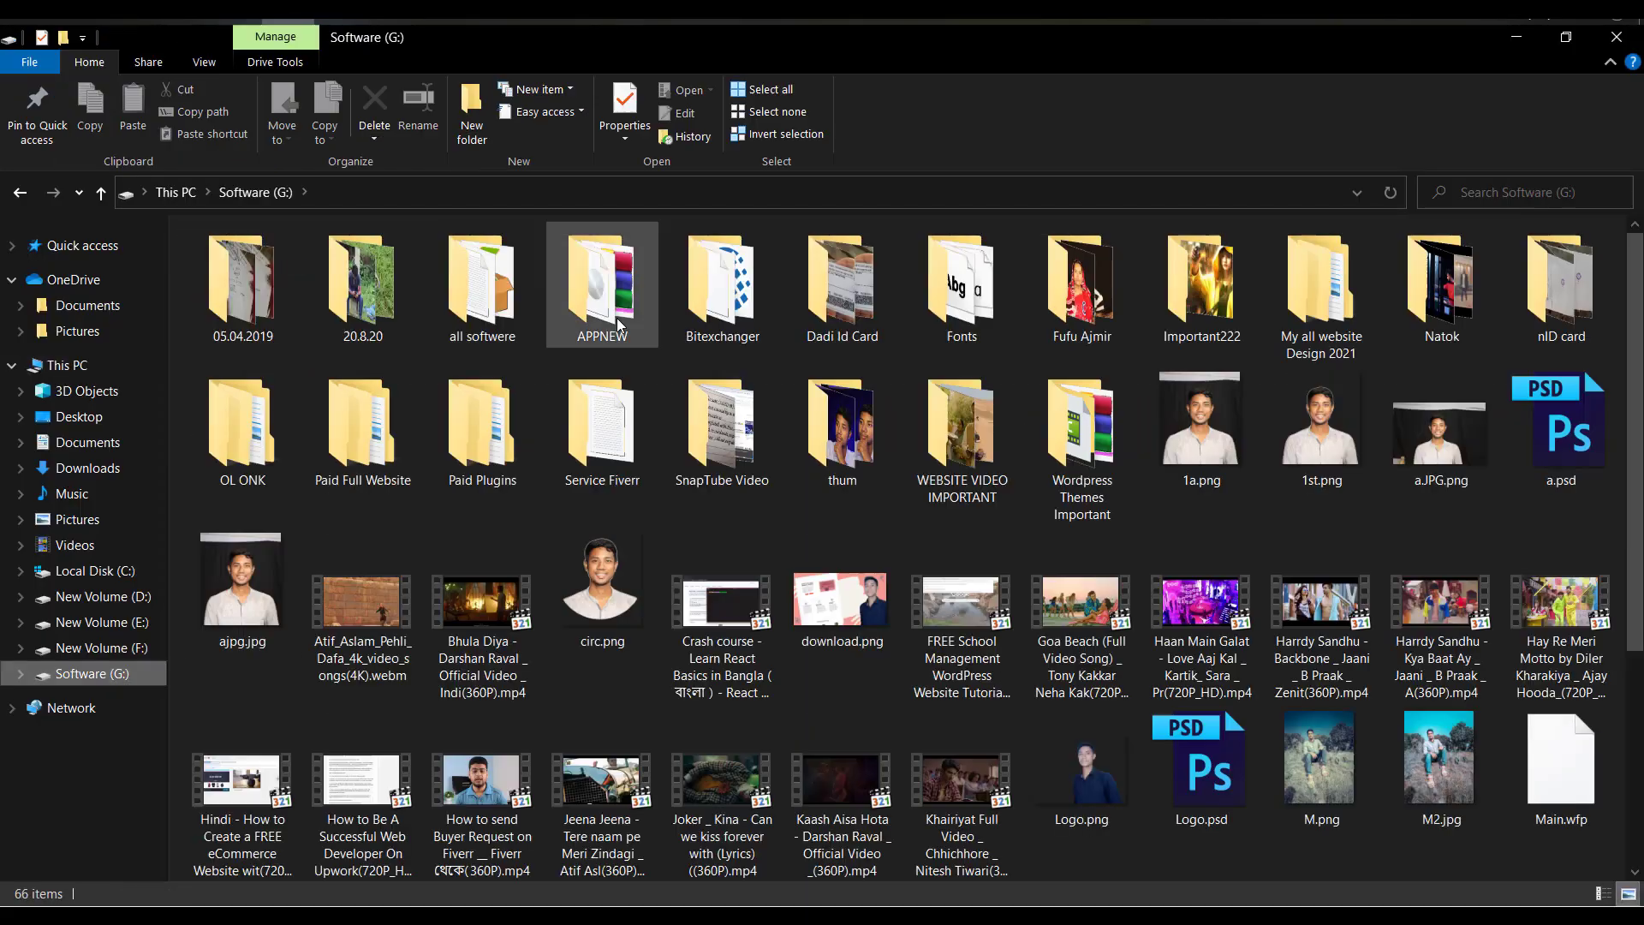
double_click(599, 283)
left_click(484, 479)
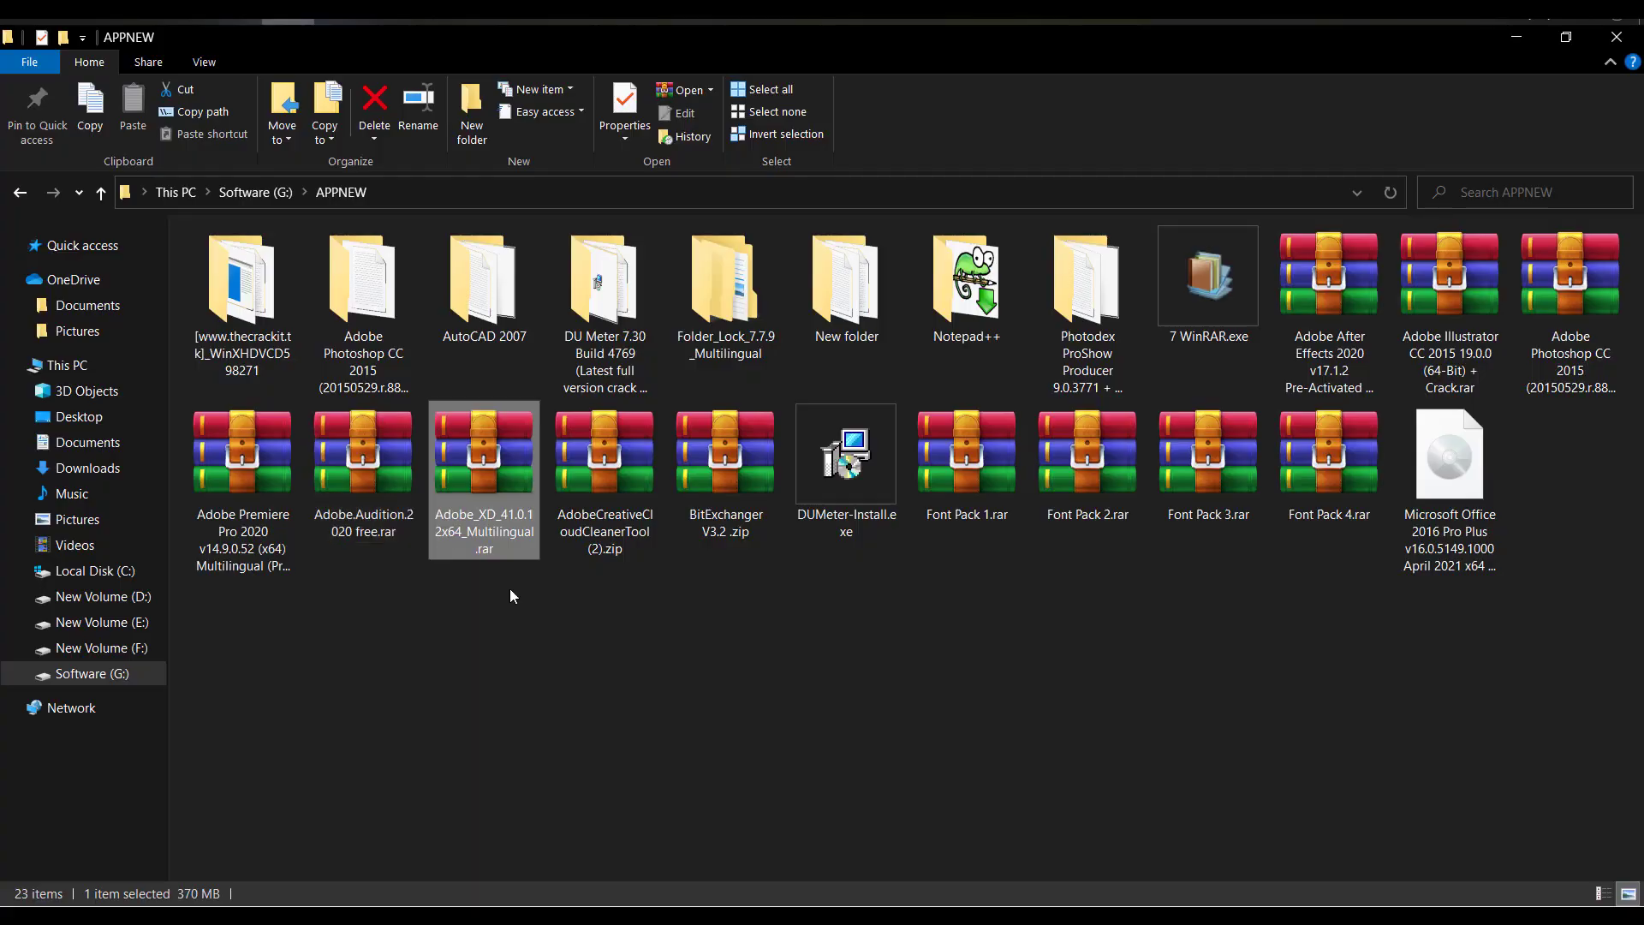
key("Return")
double_click(260, 285)
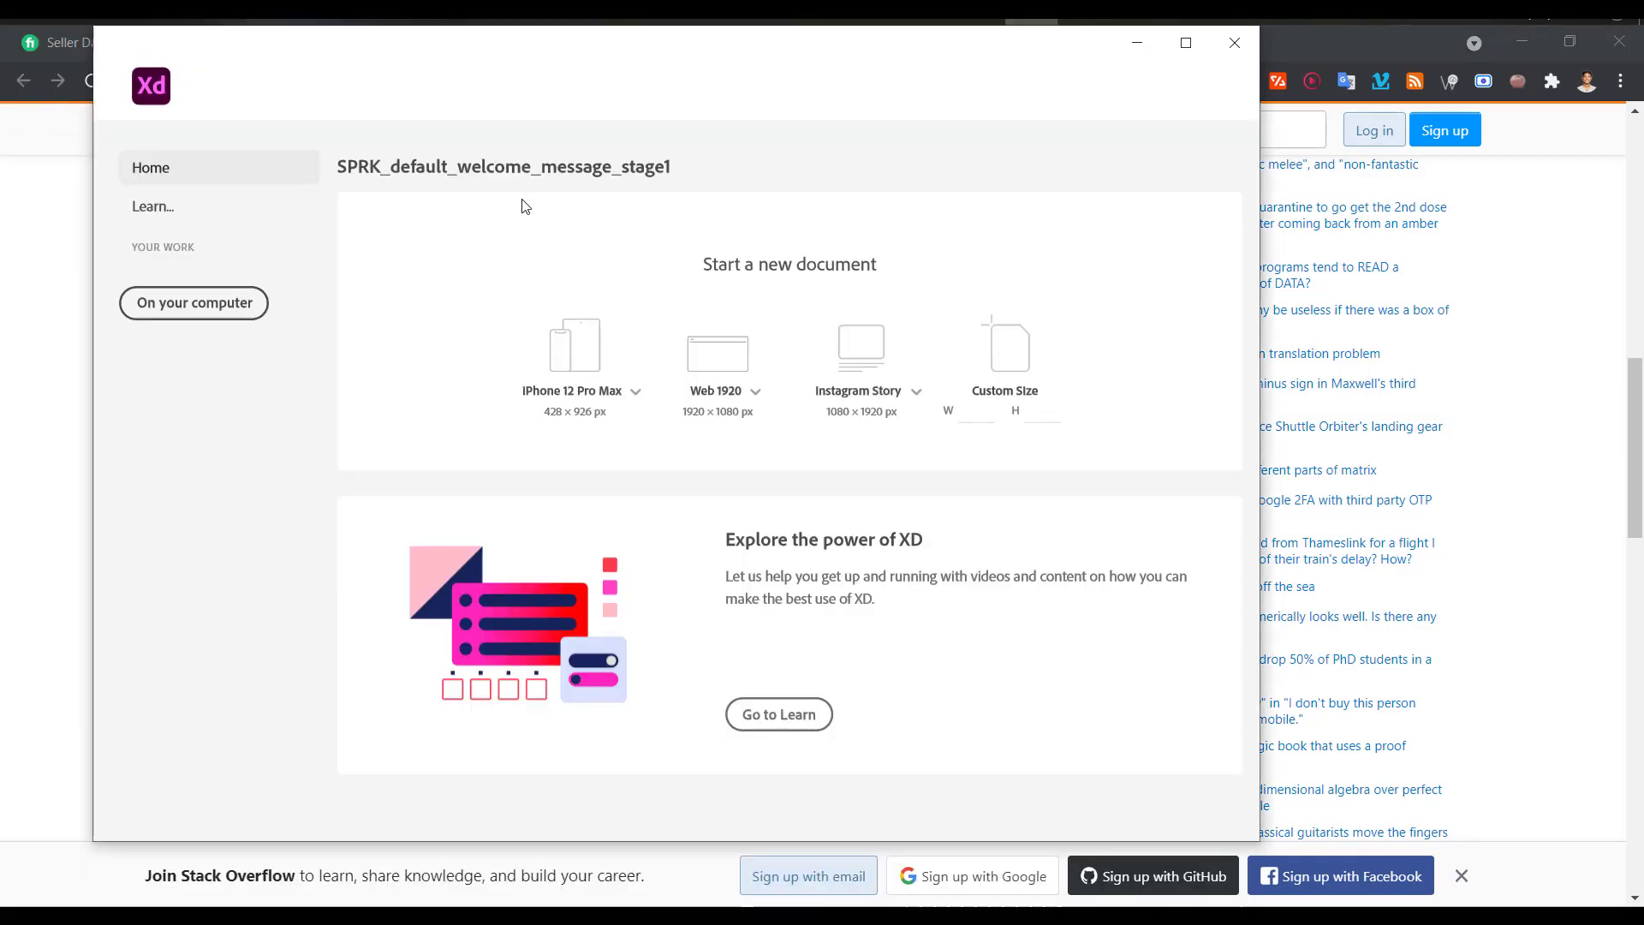
- Start a Web 1920 document from the Home screen and dismiss the error 3635 dialog
left_click(727, 384)
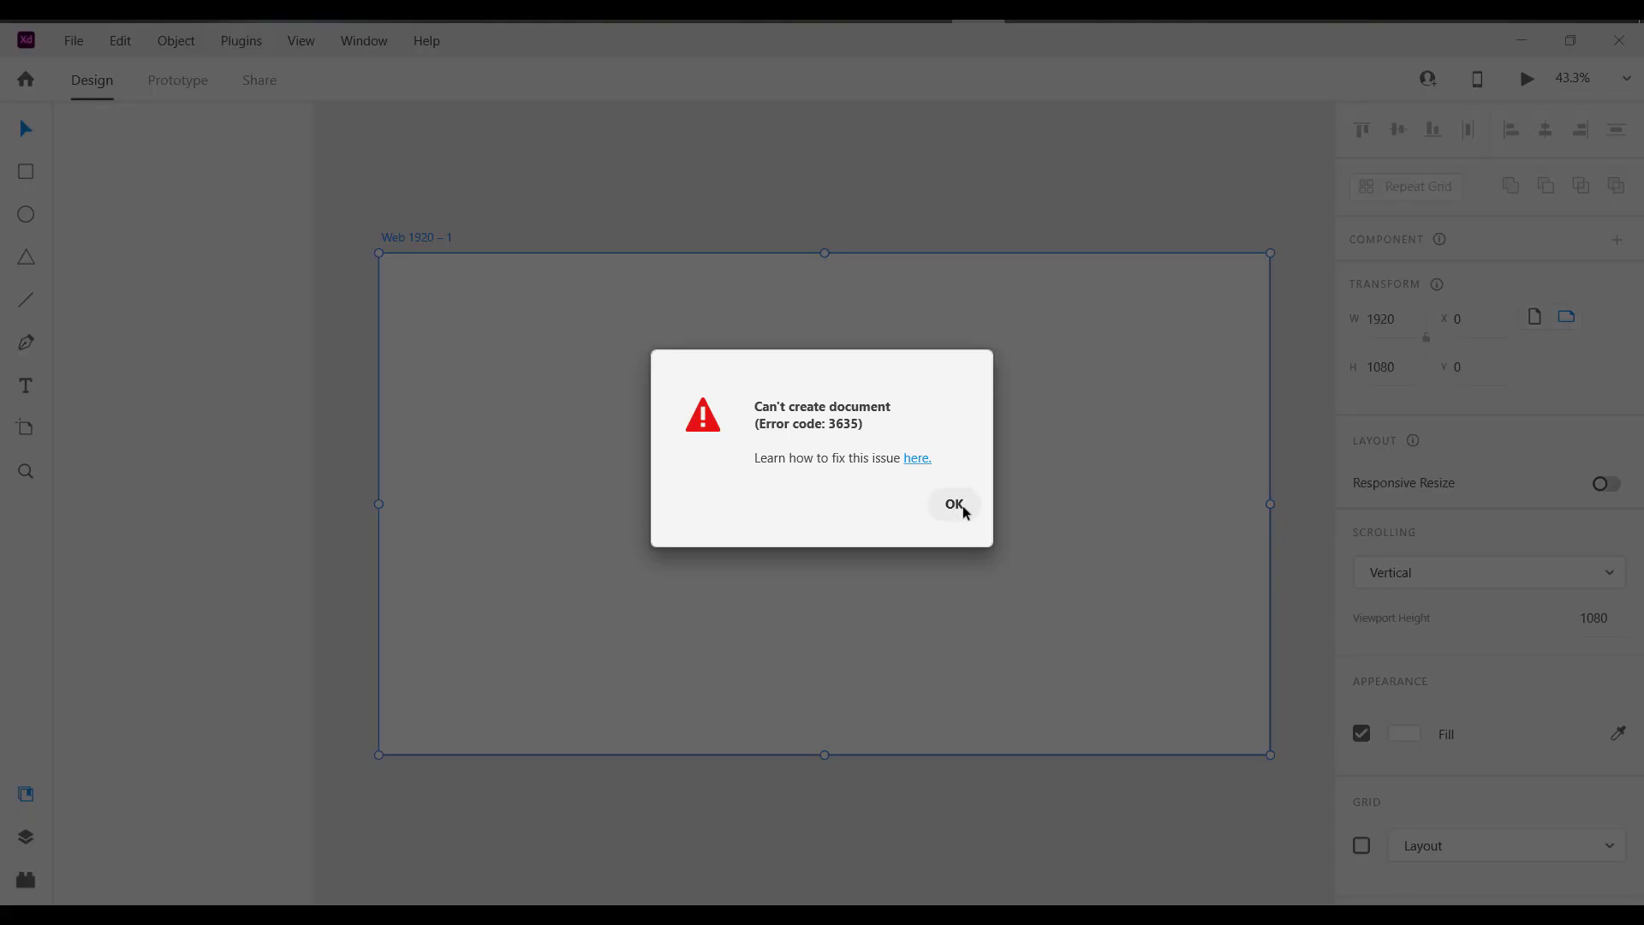
left_click(956, 504)
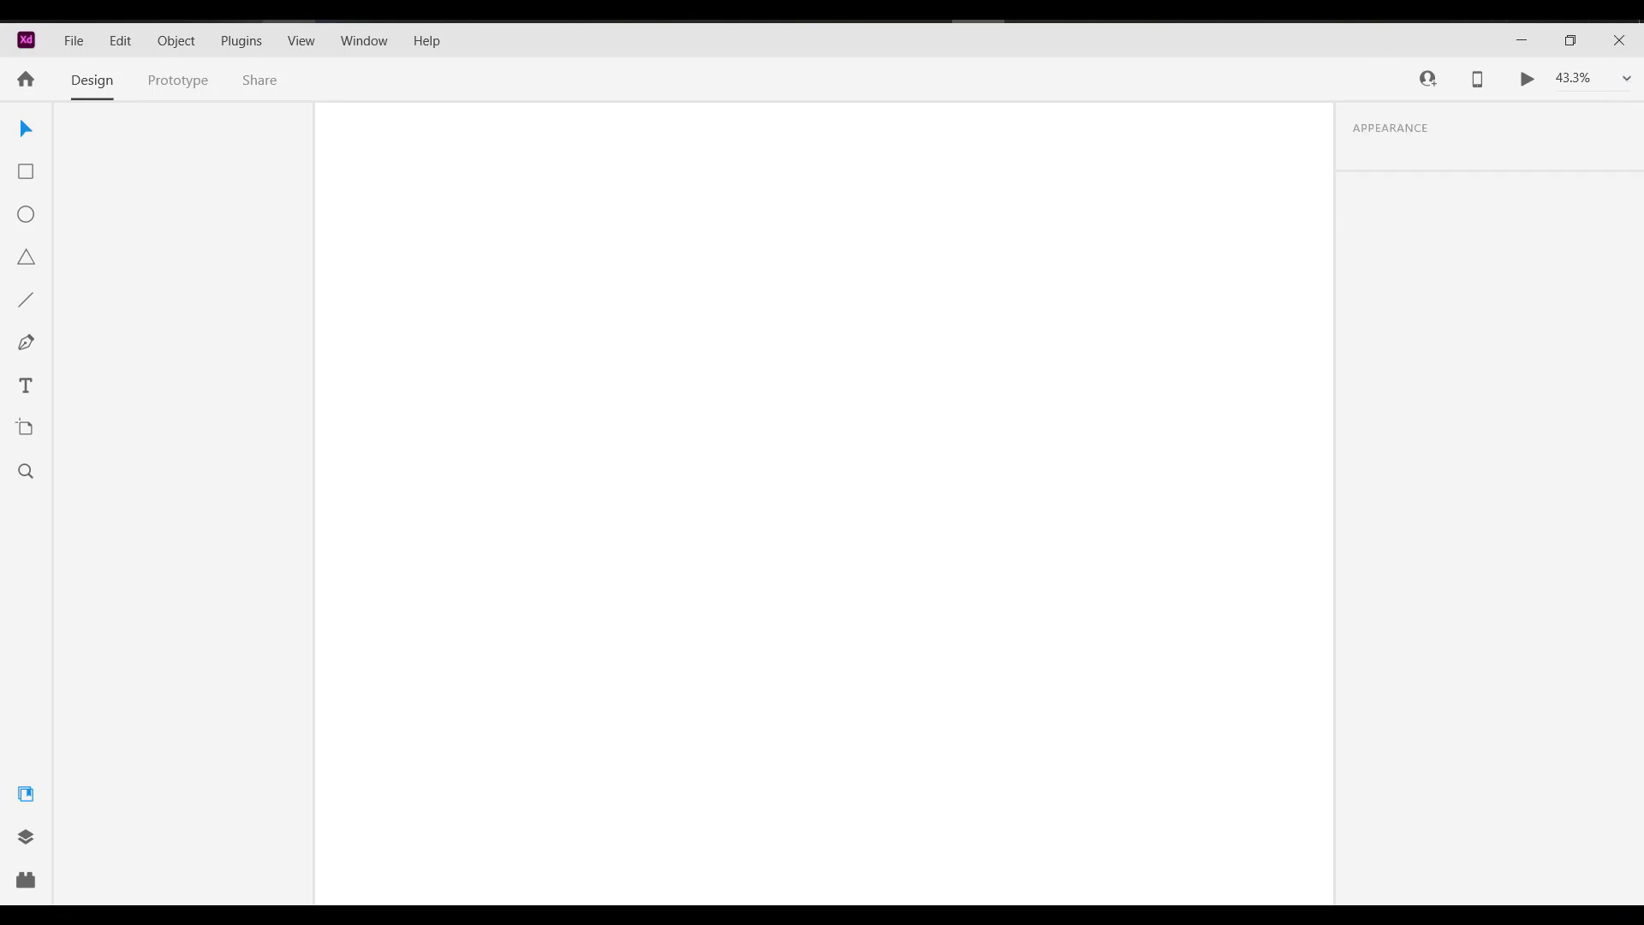
- Bring the Stack Overflow error 3635 question forward and scroll to its answers
key("super")
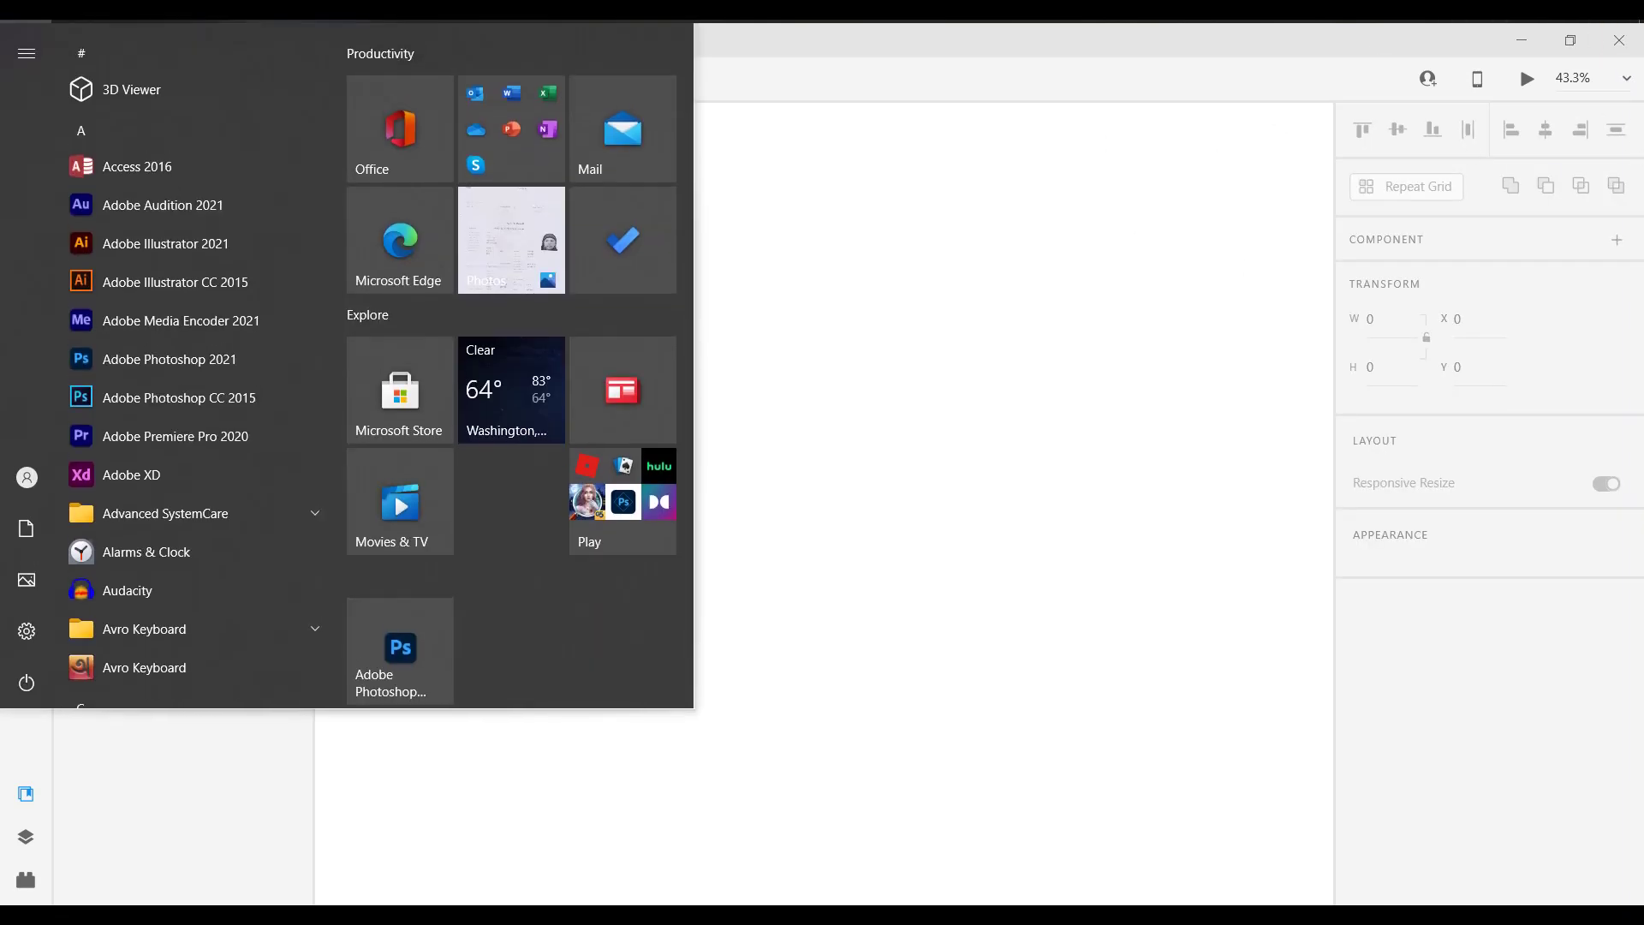
left_click(1522, 40)
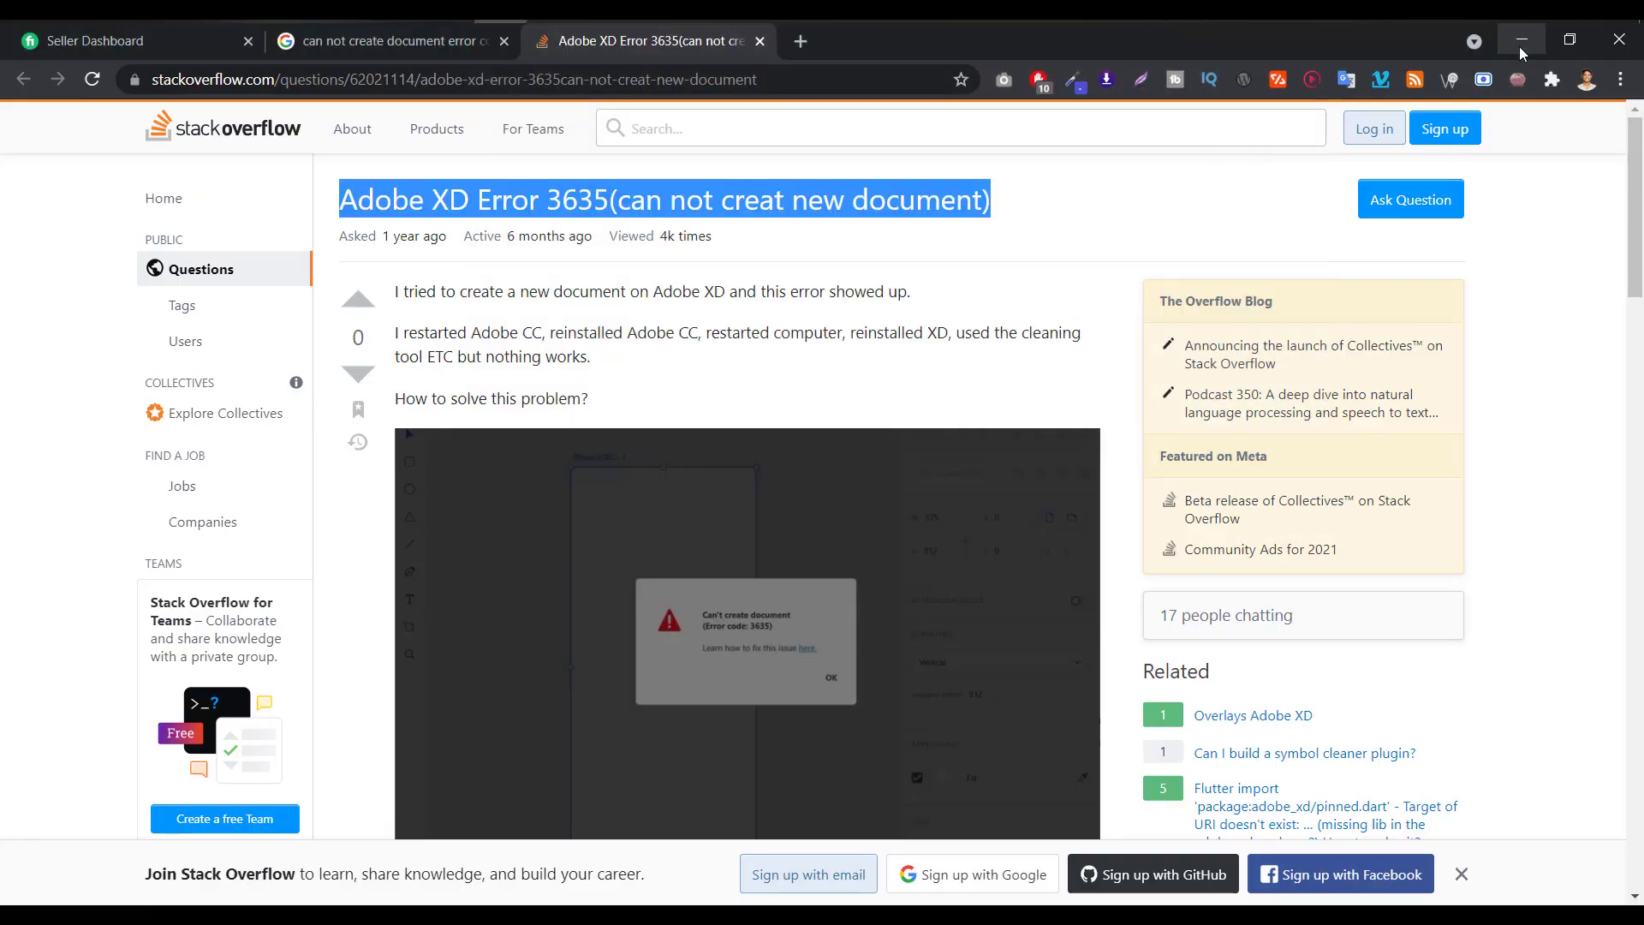
left_click(1522, 40)
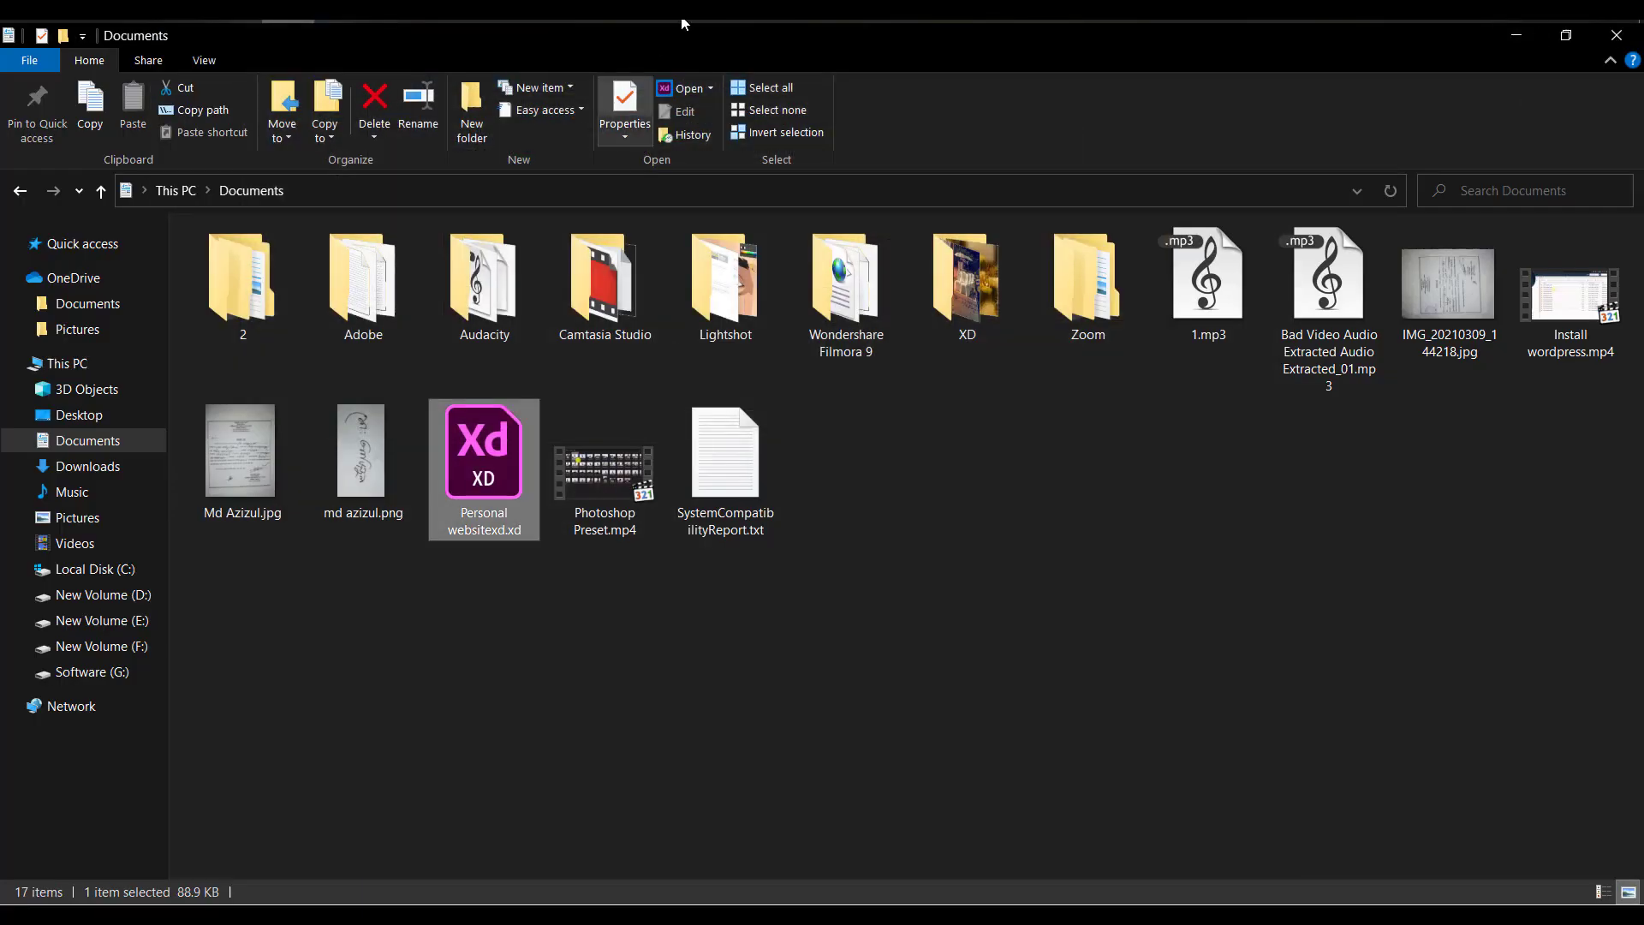
key("alt+Tab")
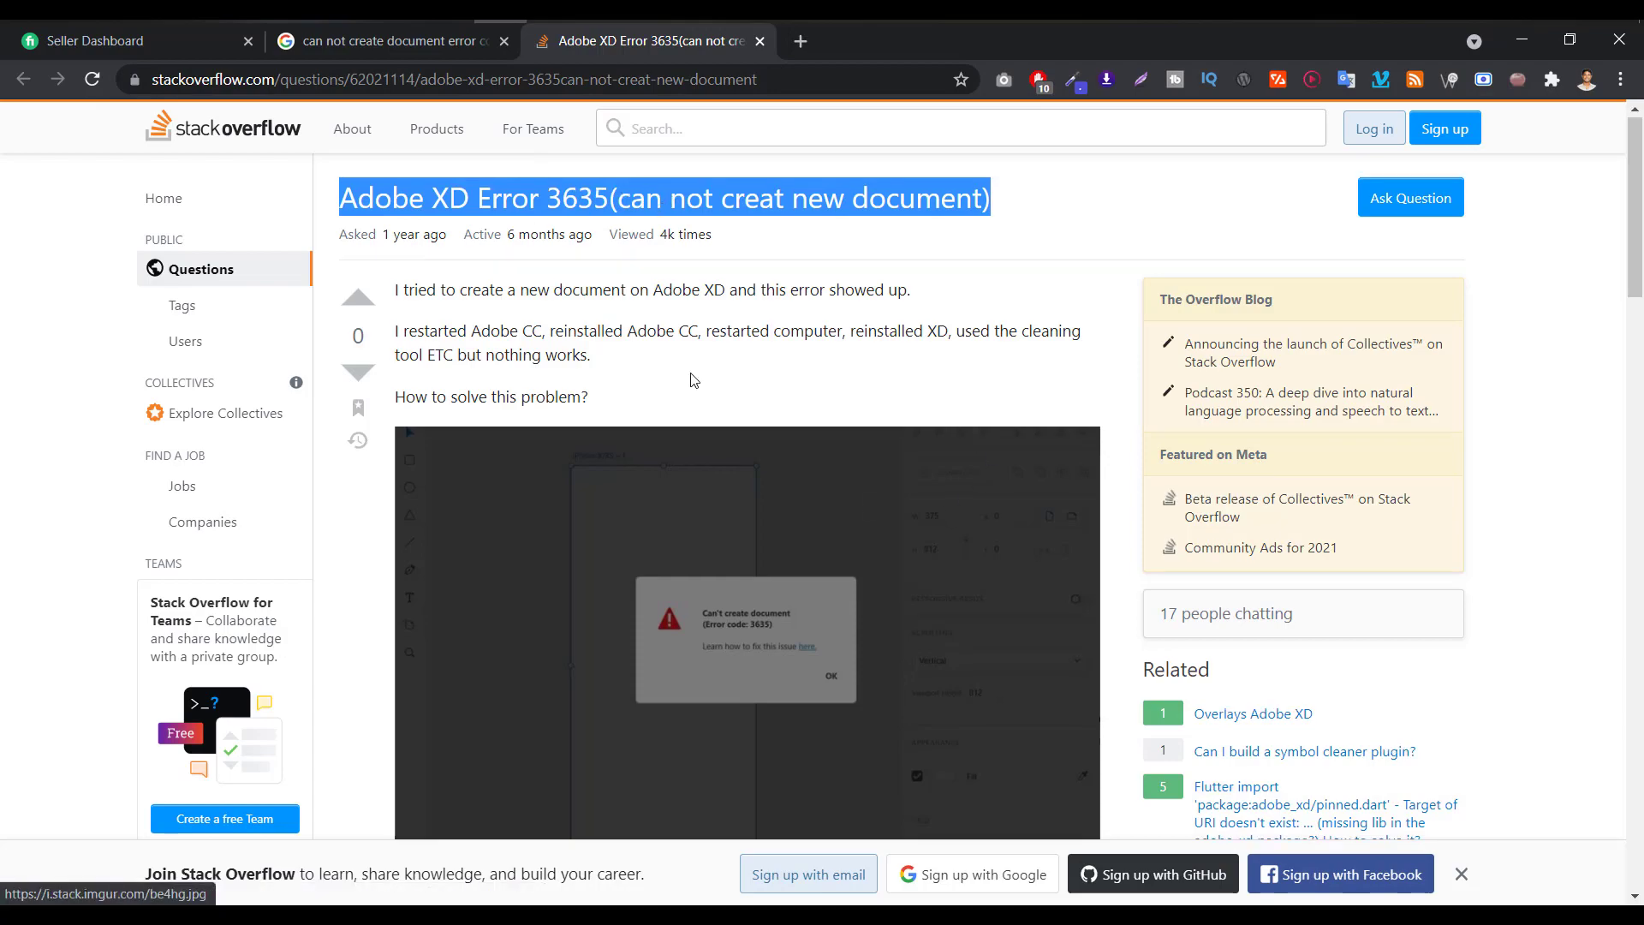
scroll(692, 378, "down", 7)
scroll(692, 379, "down", 6)
scroll(693, 379, "up", 4)
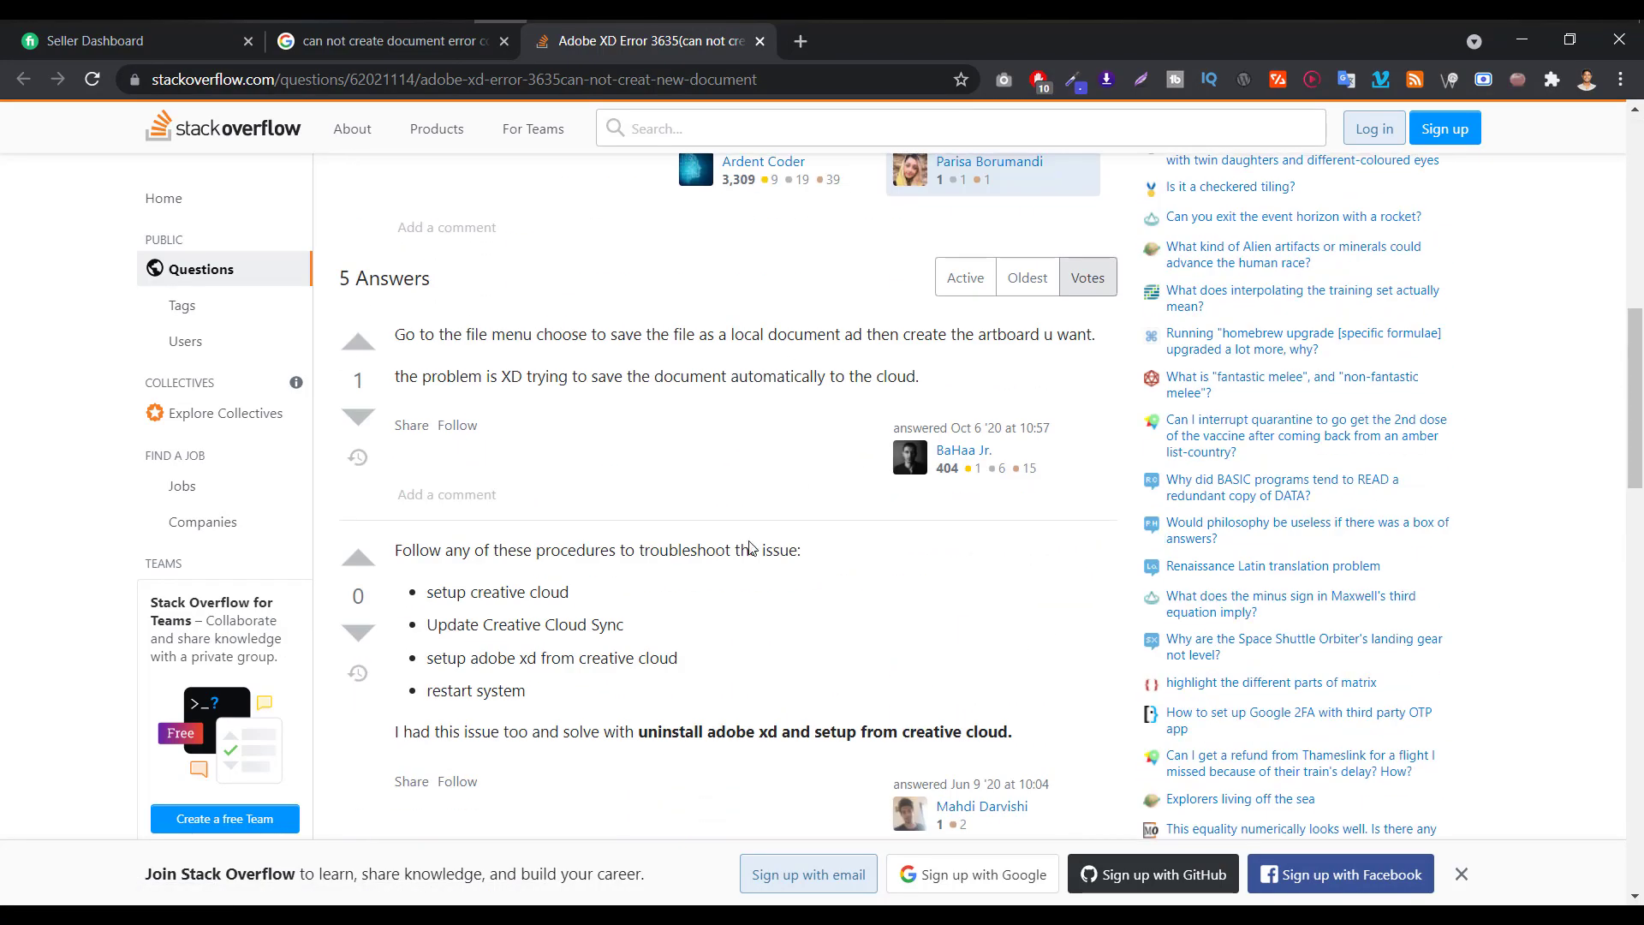
scroll(729, 544, "down", 3)
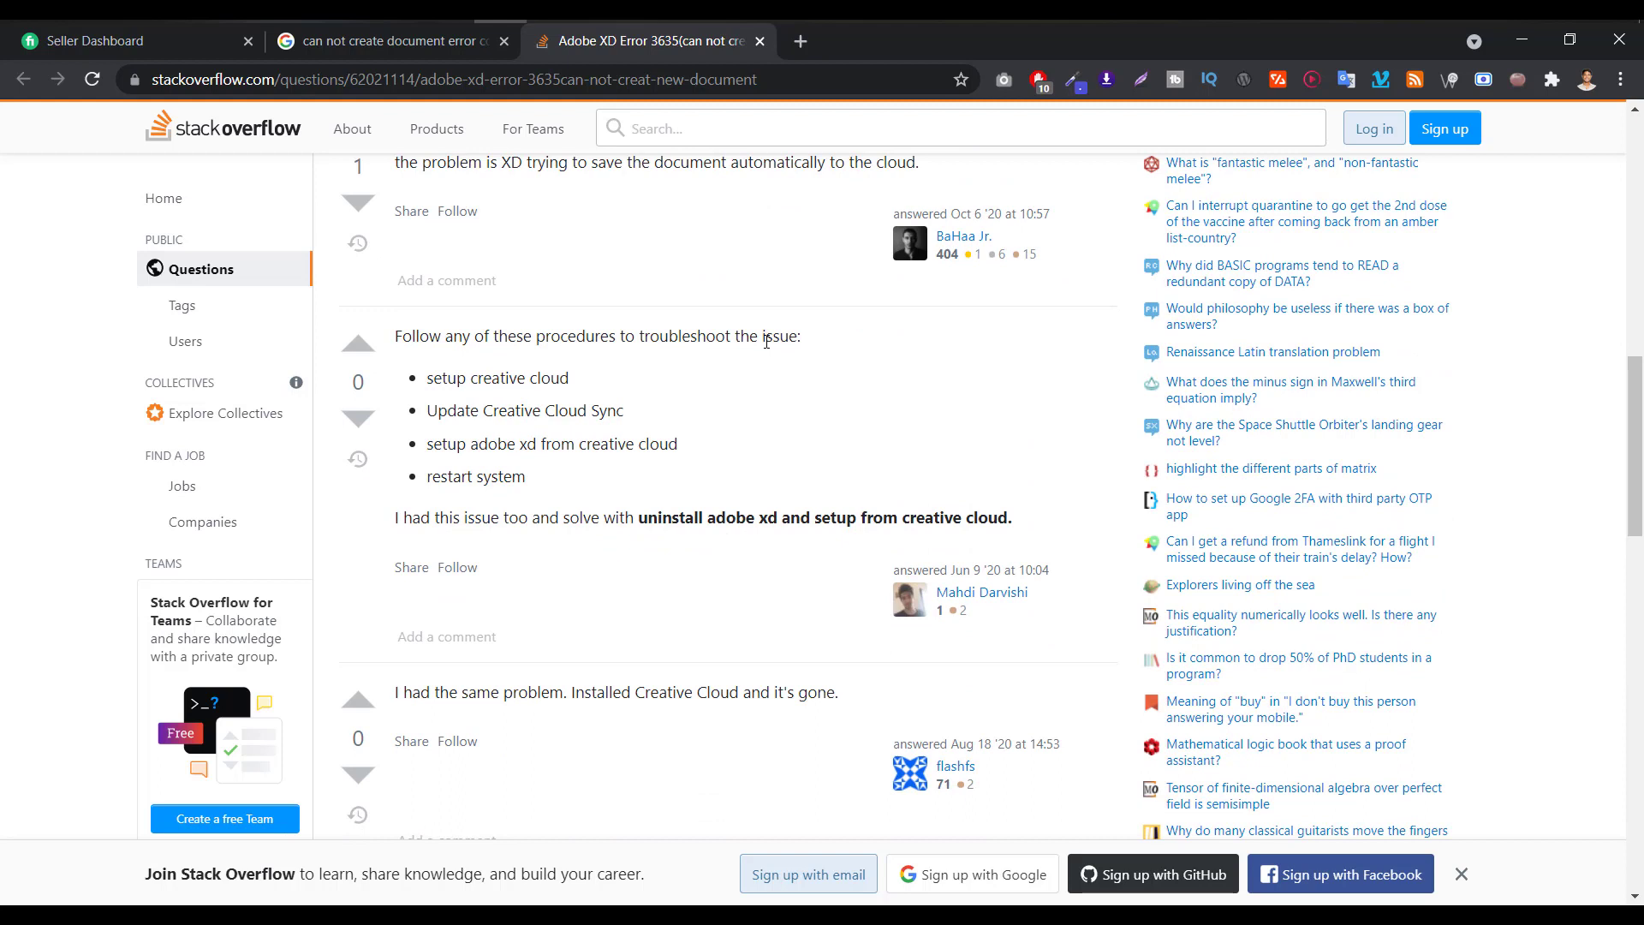
- Highlight the Update Creative Cloud Sync, set up XD from Creative Cloud and restart steps
left_click_drag(802, 344, 504, 339)
left_click(511, 380)
double_click(550, 378)
triple_click(533, 415)
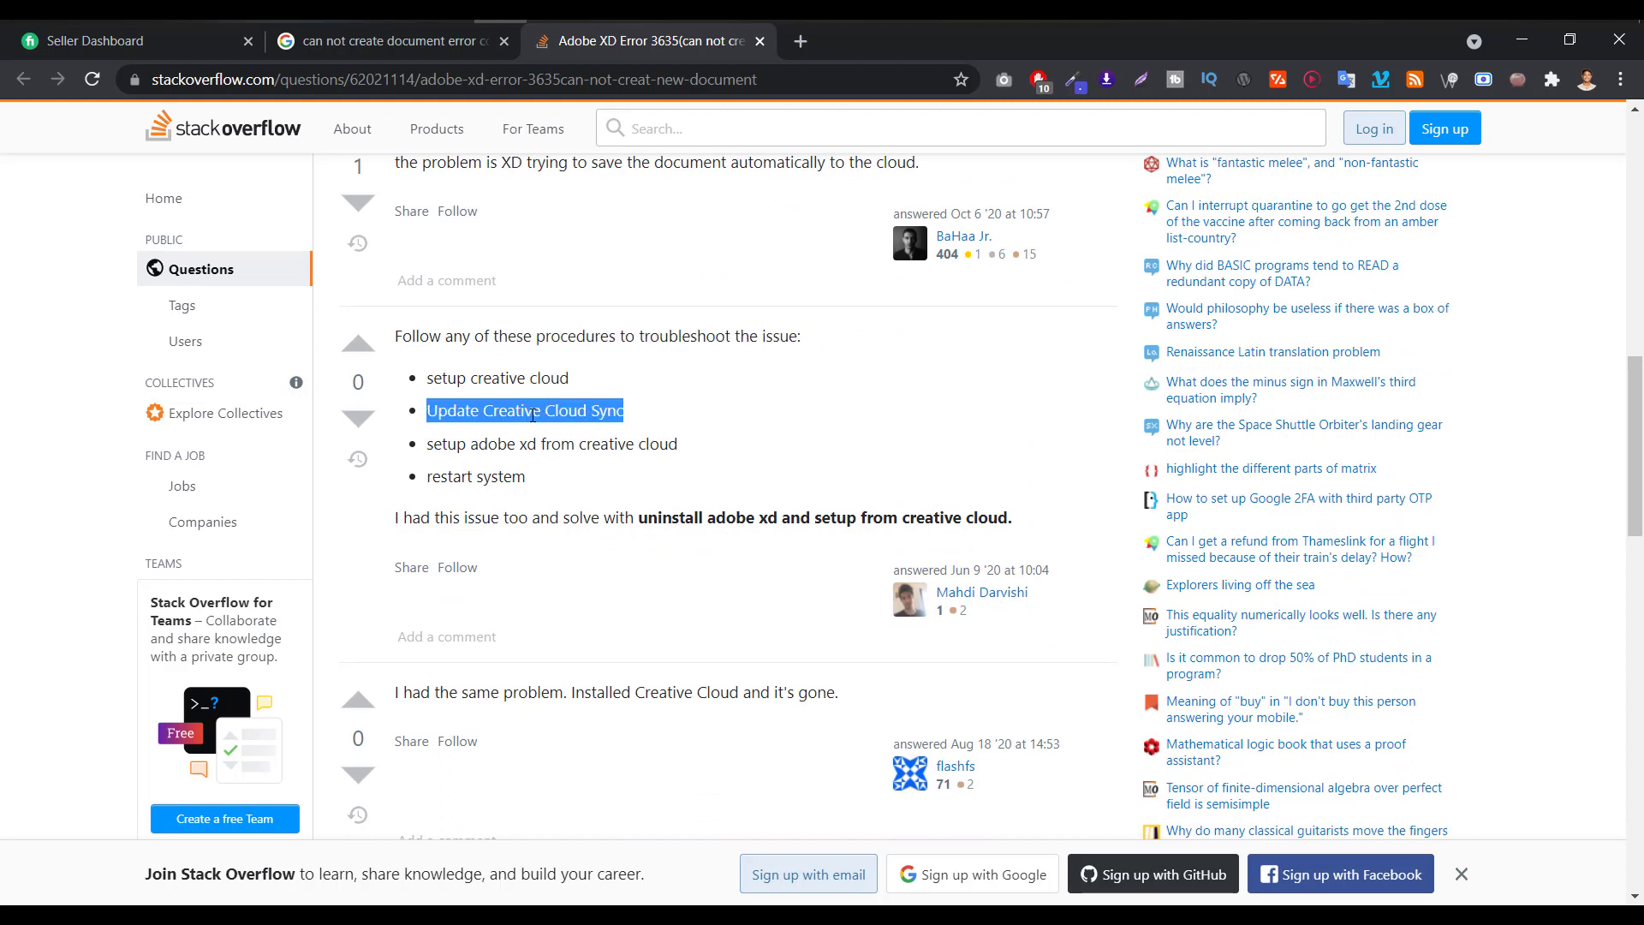
triple_click(512, 445)
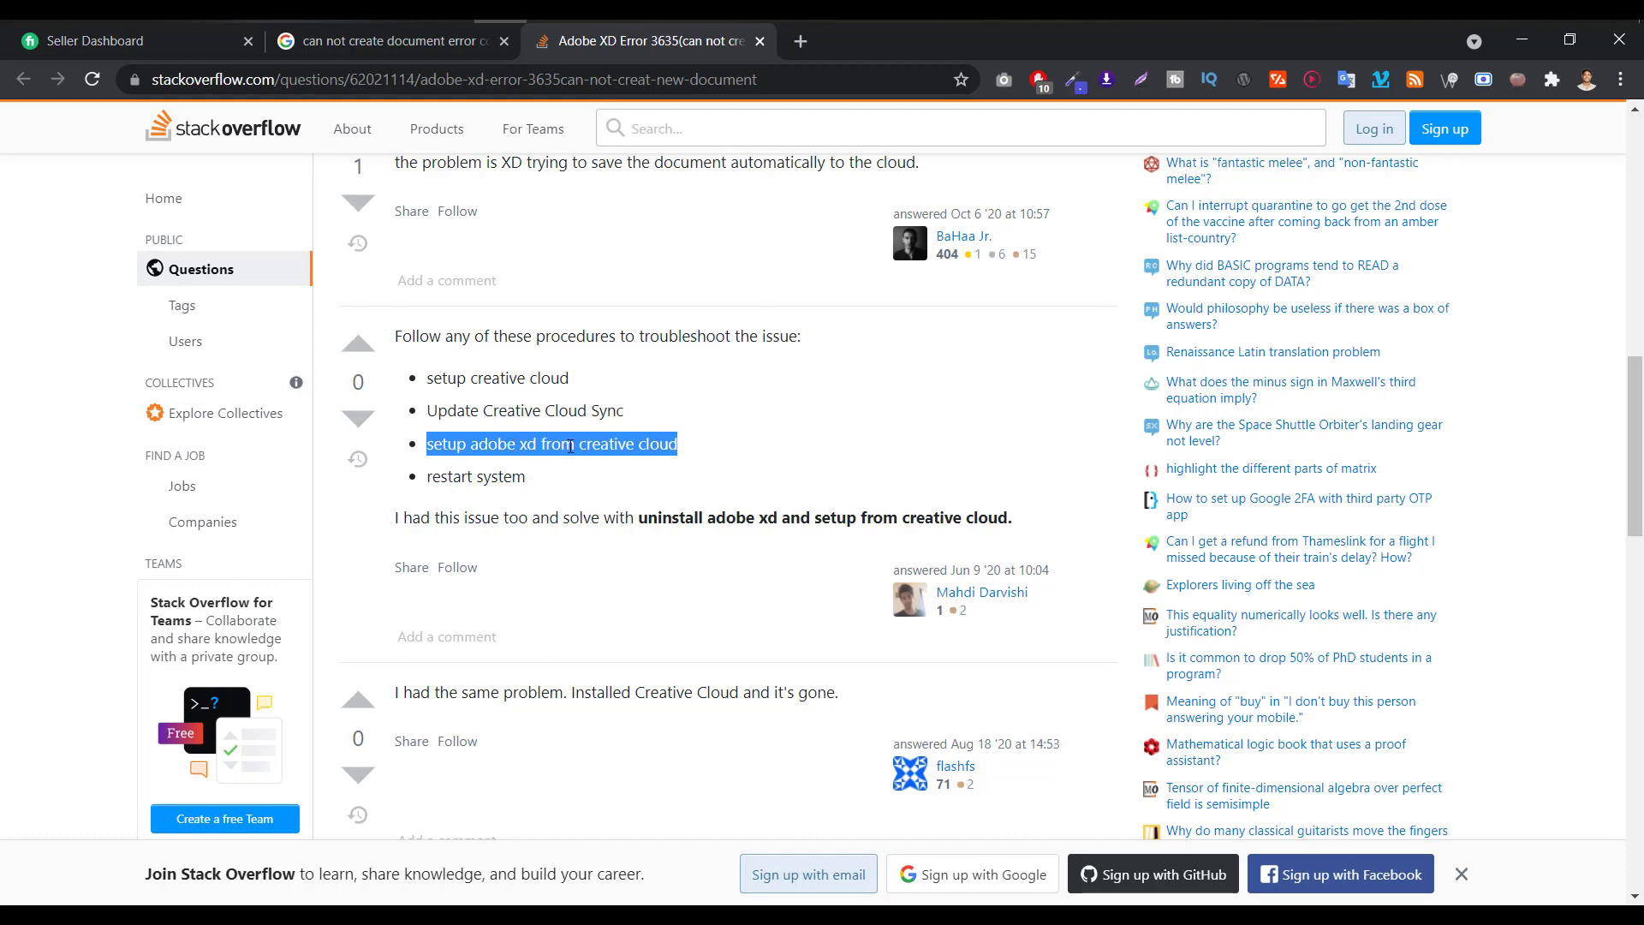
triple_click(524, 476)
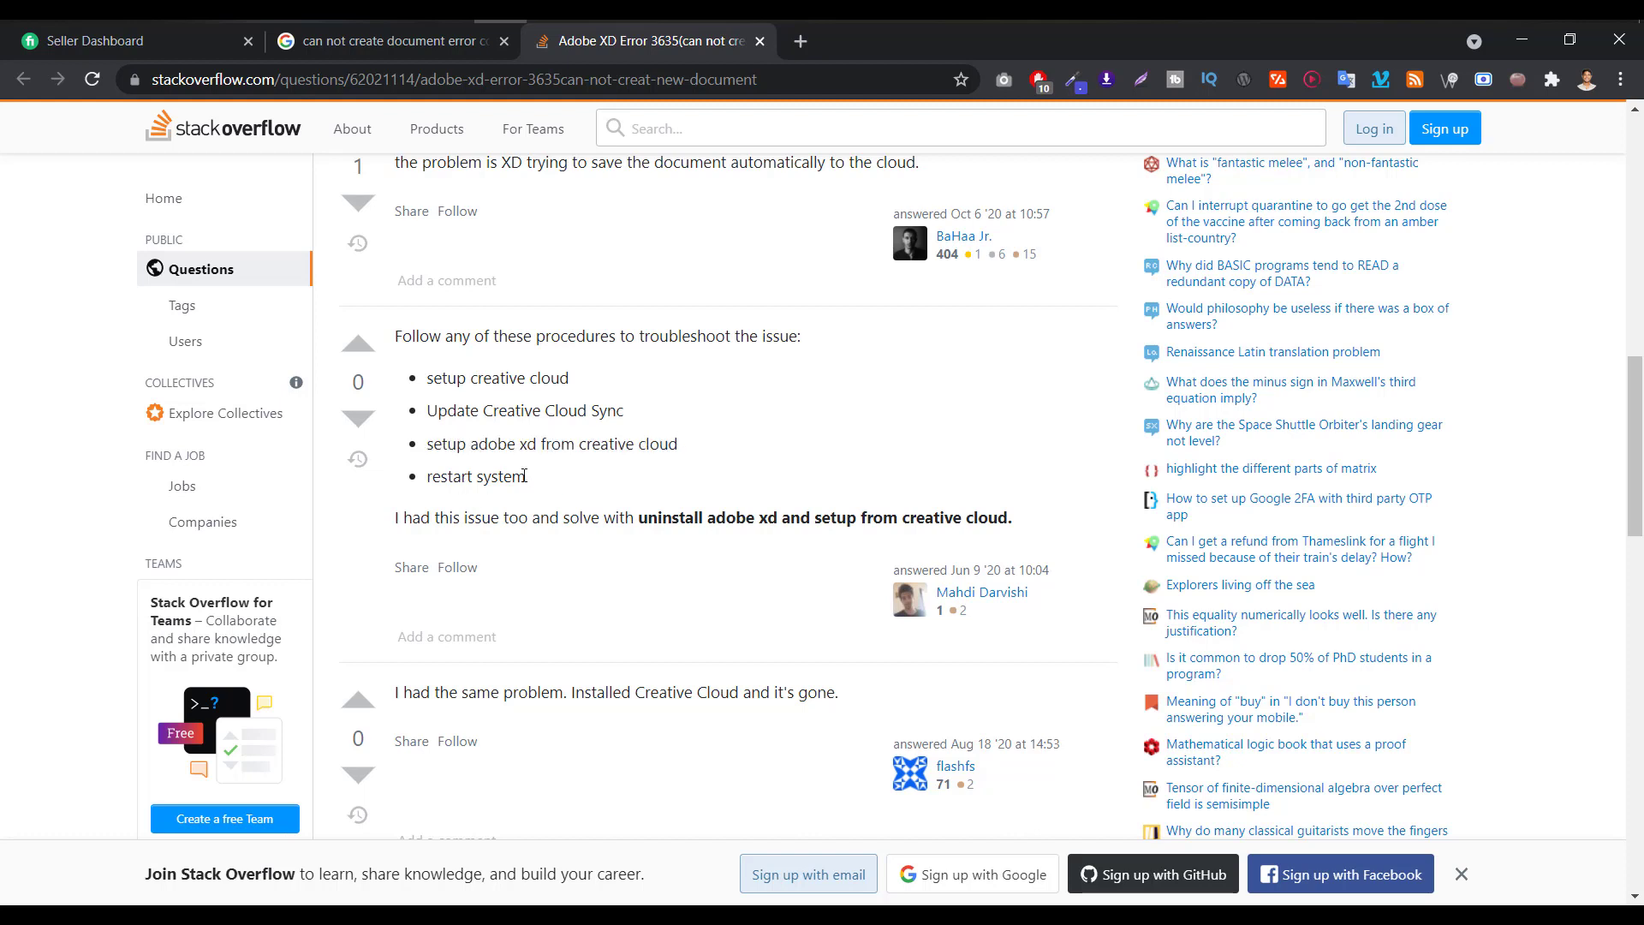
left_click(661, 476)
key("alt+Tab")
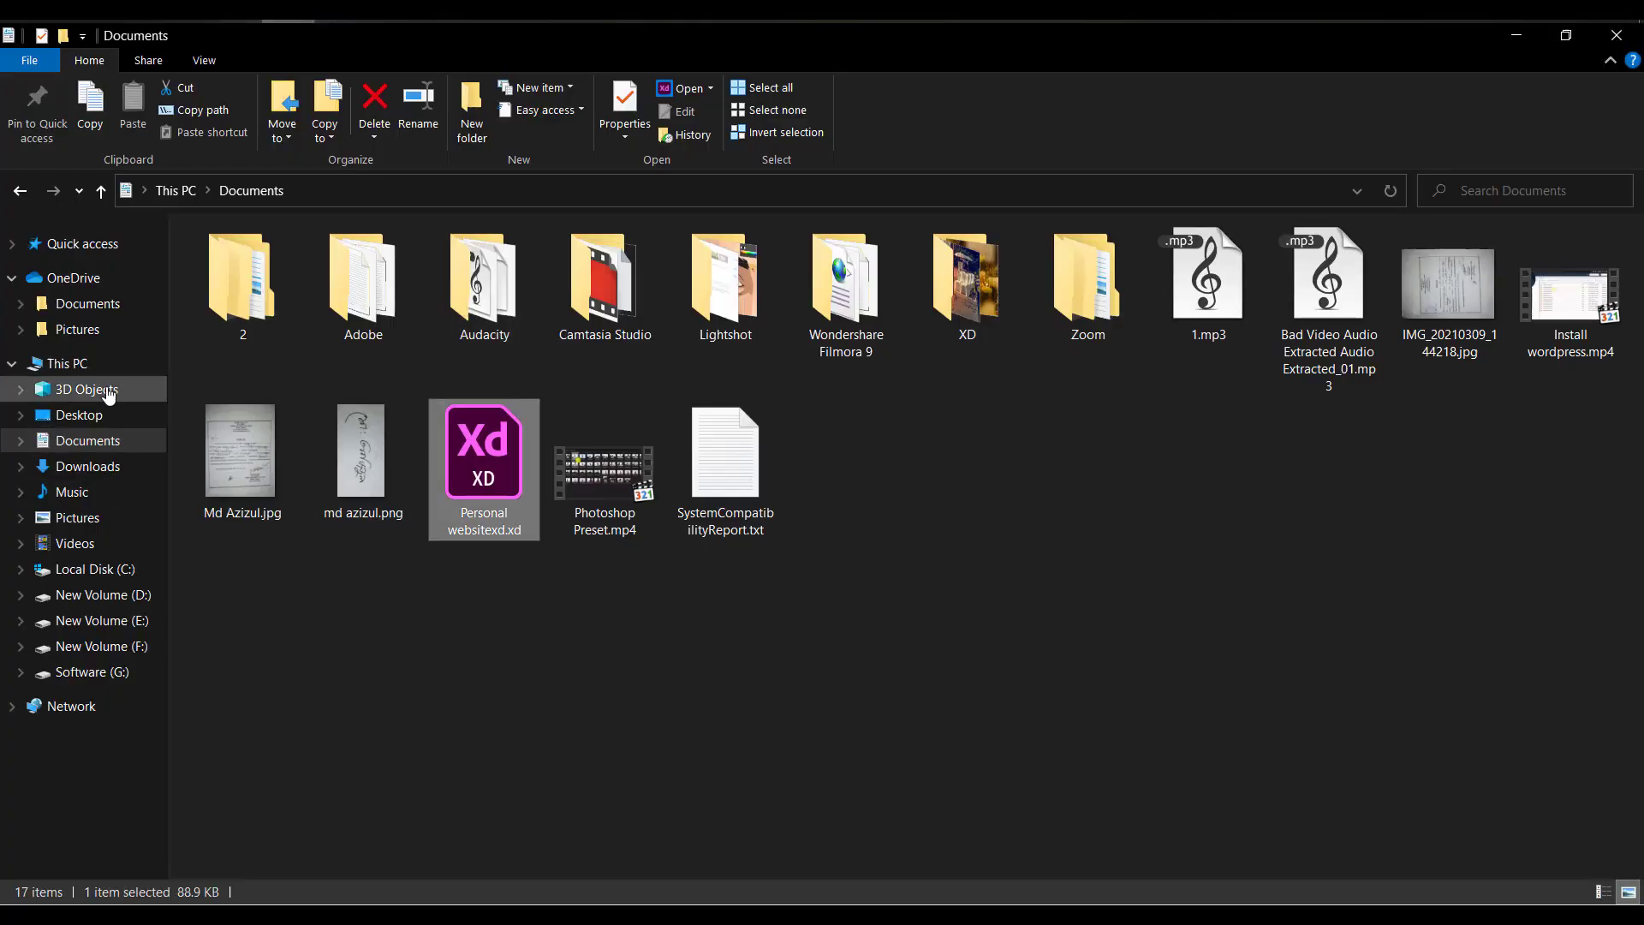
- Uninstall Adobe XD from Apps & features, reached via This PC's Uninstall or change a program
left_click(101, 368)
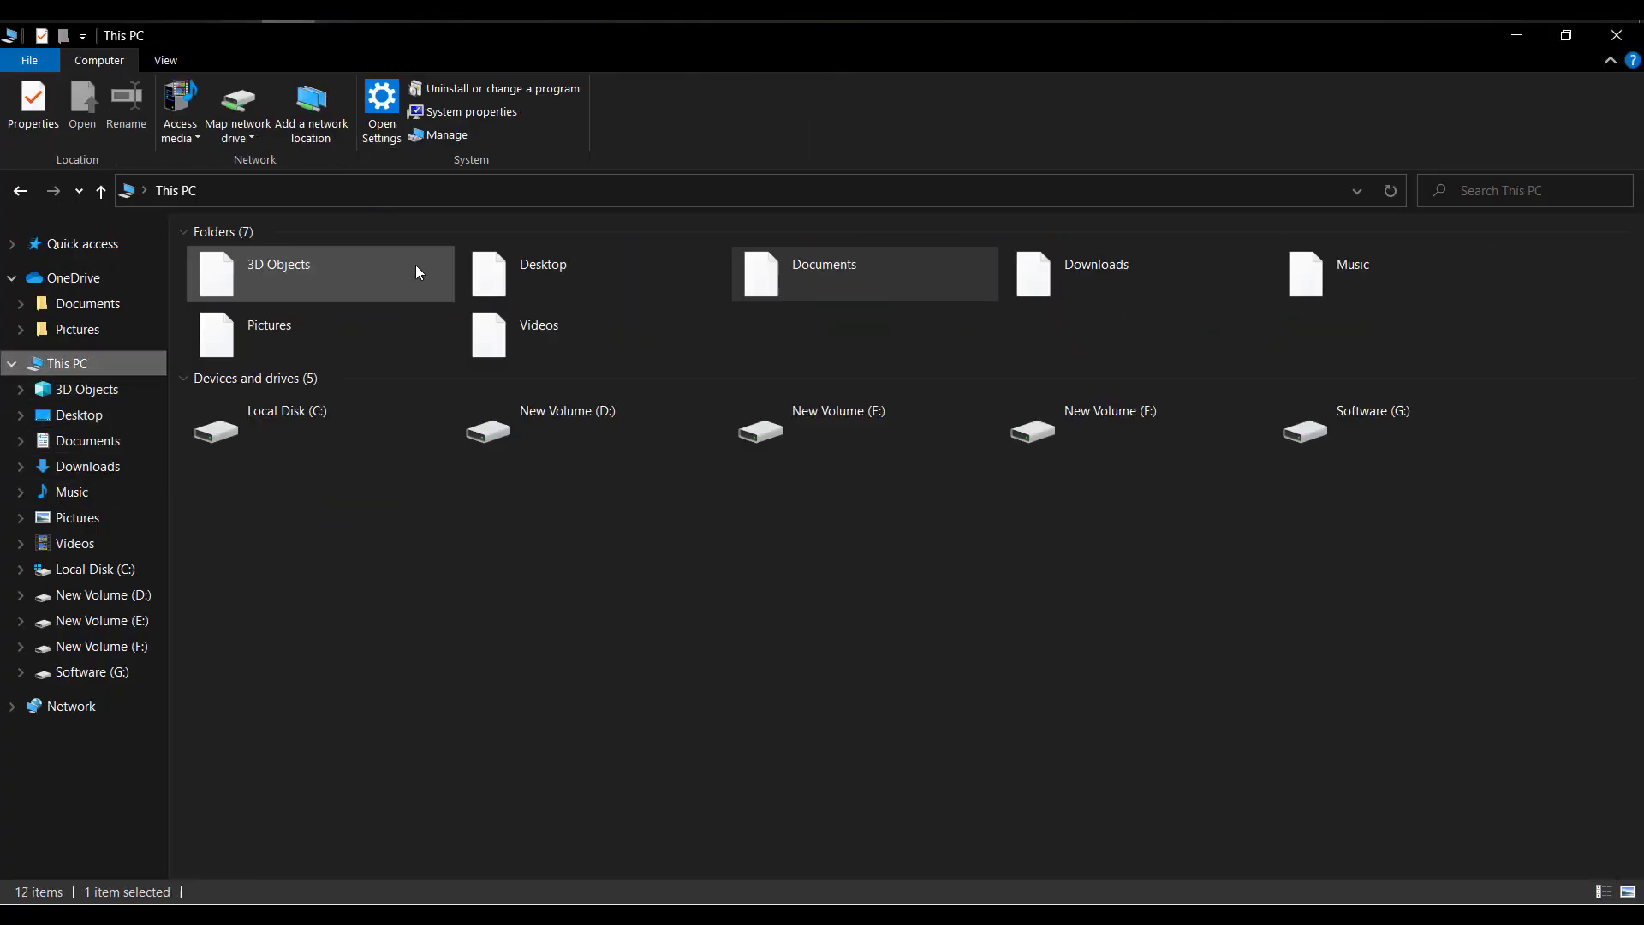
left_click(512, 94)
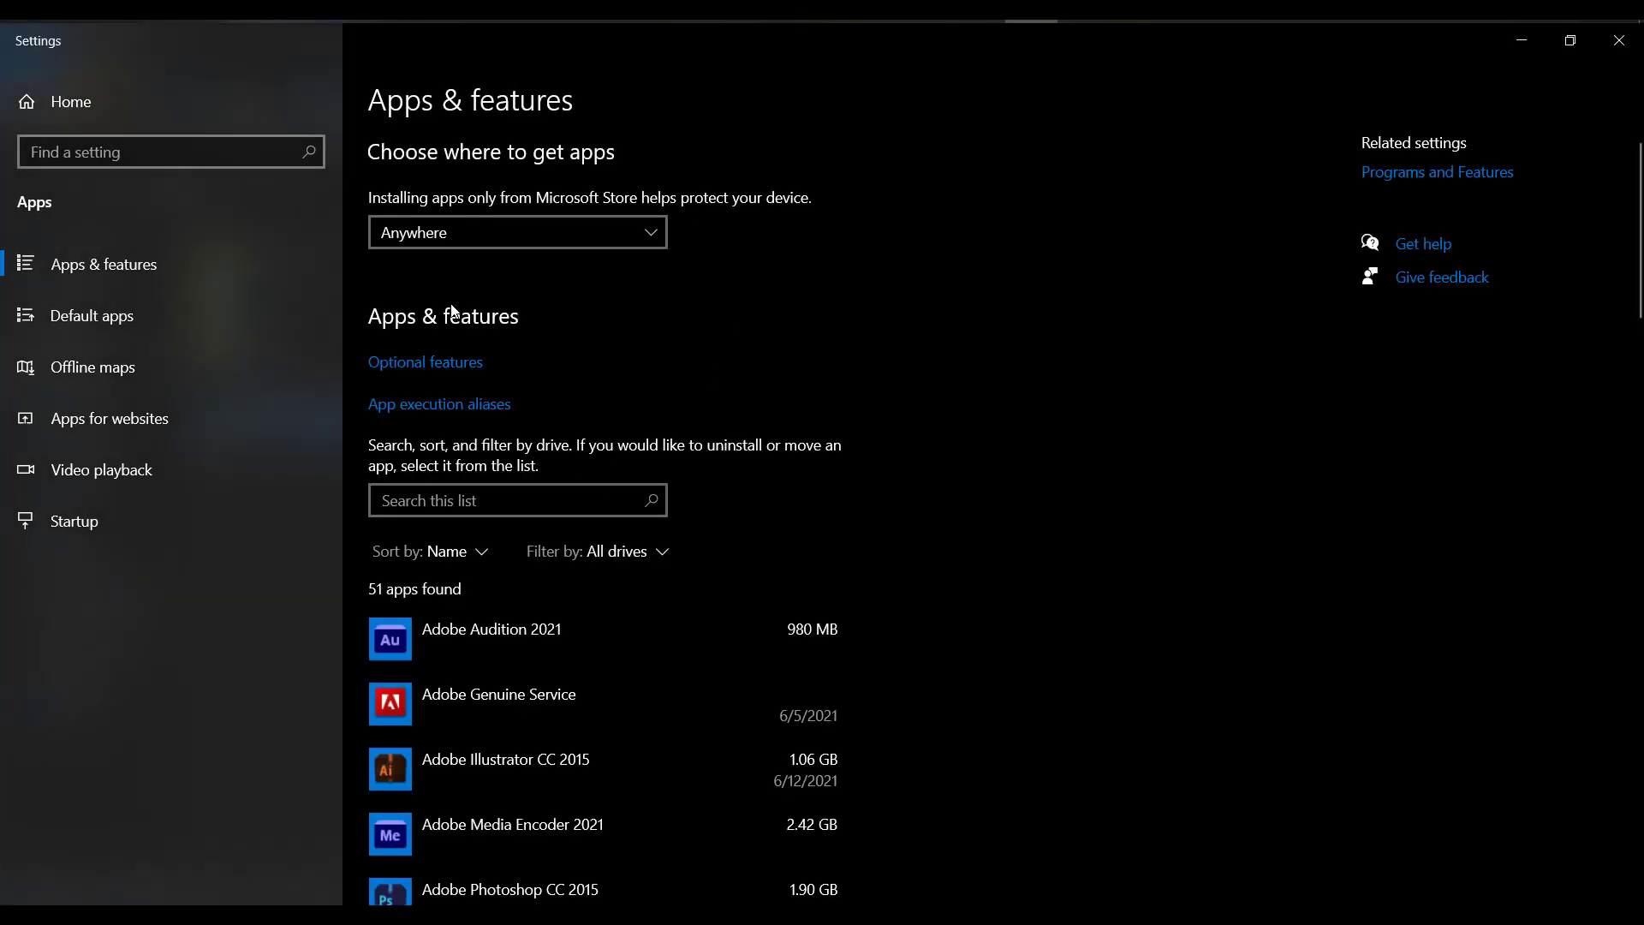
scroll(567, 519, "down", 5)
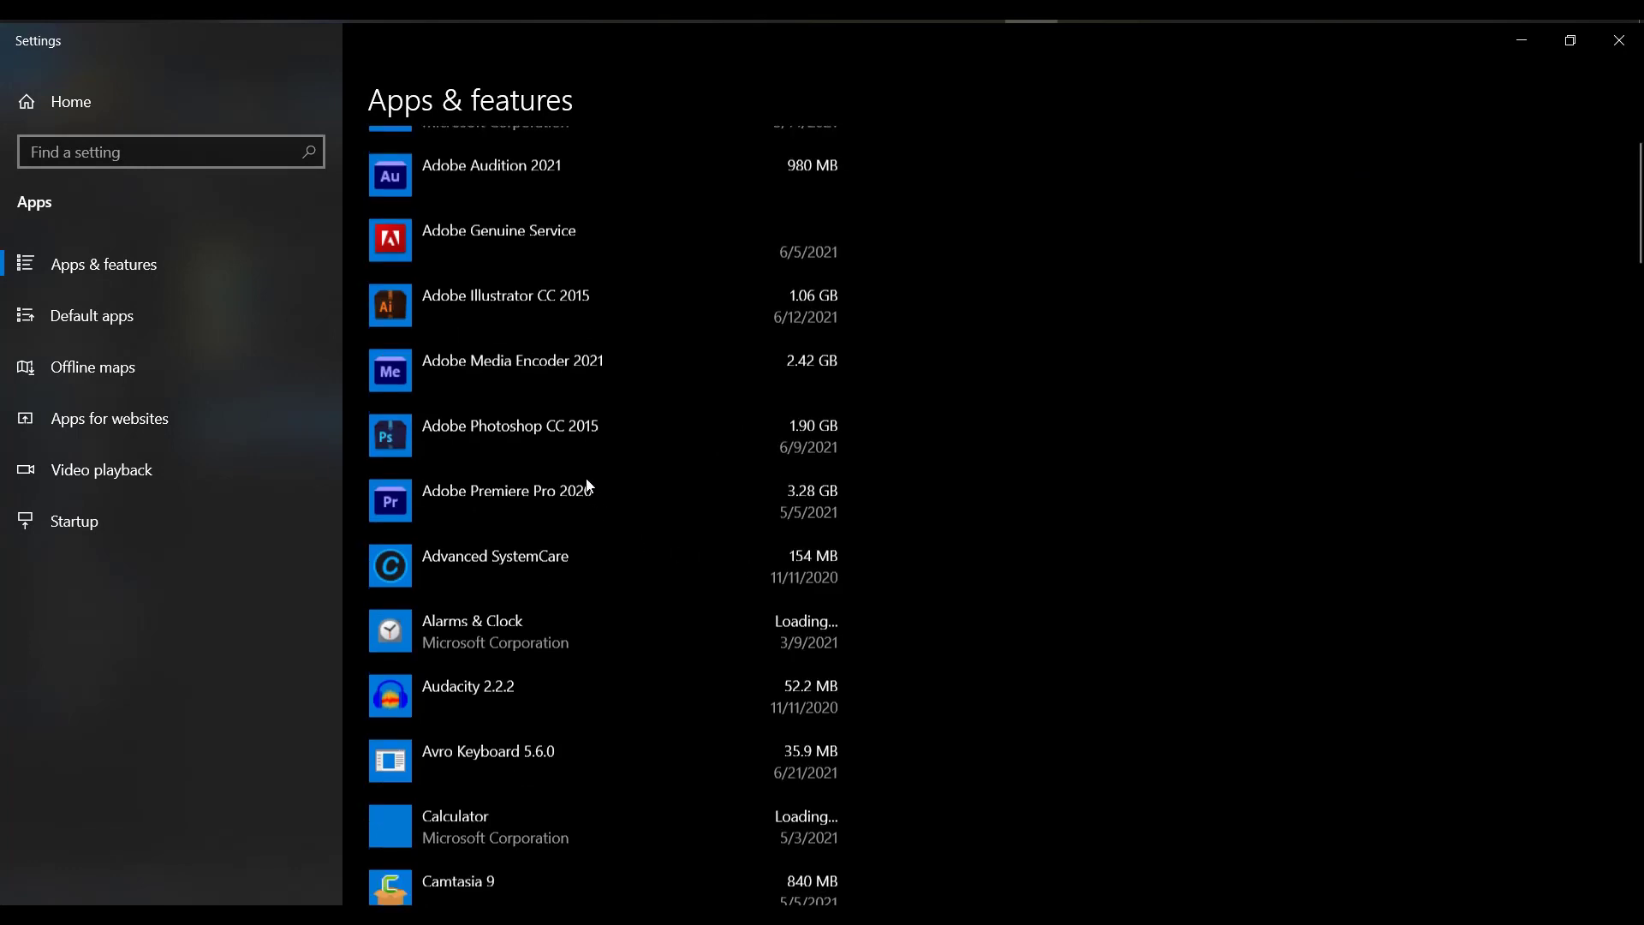
left_click(488, 576)
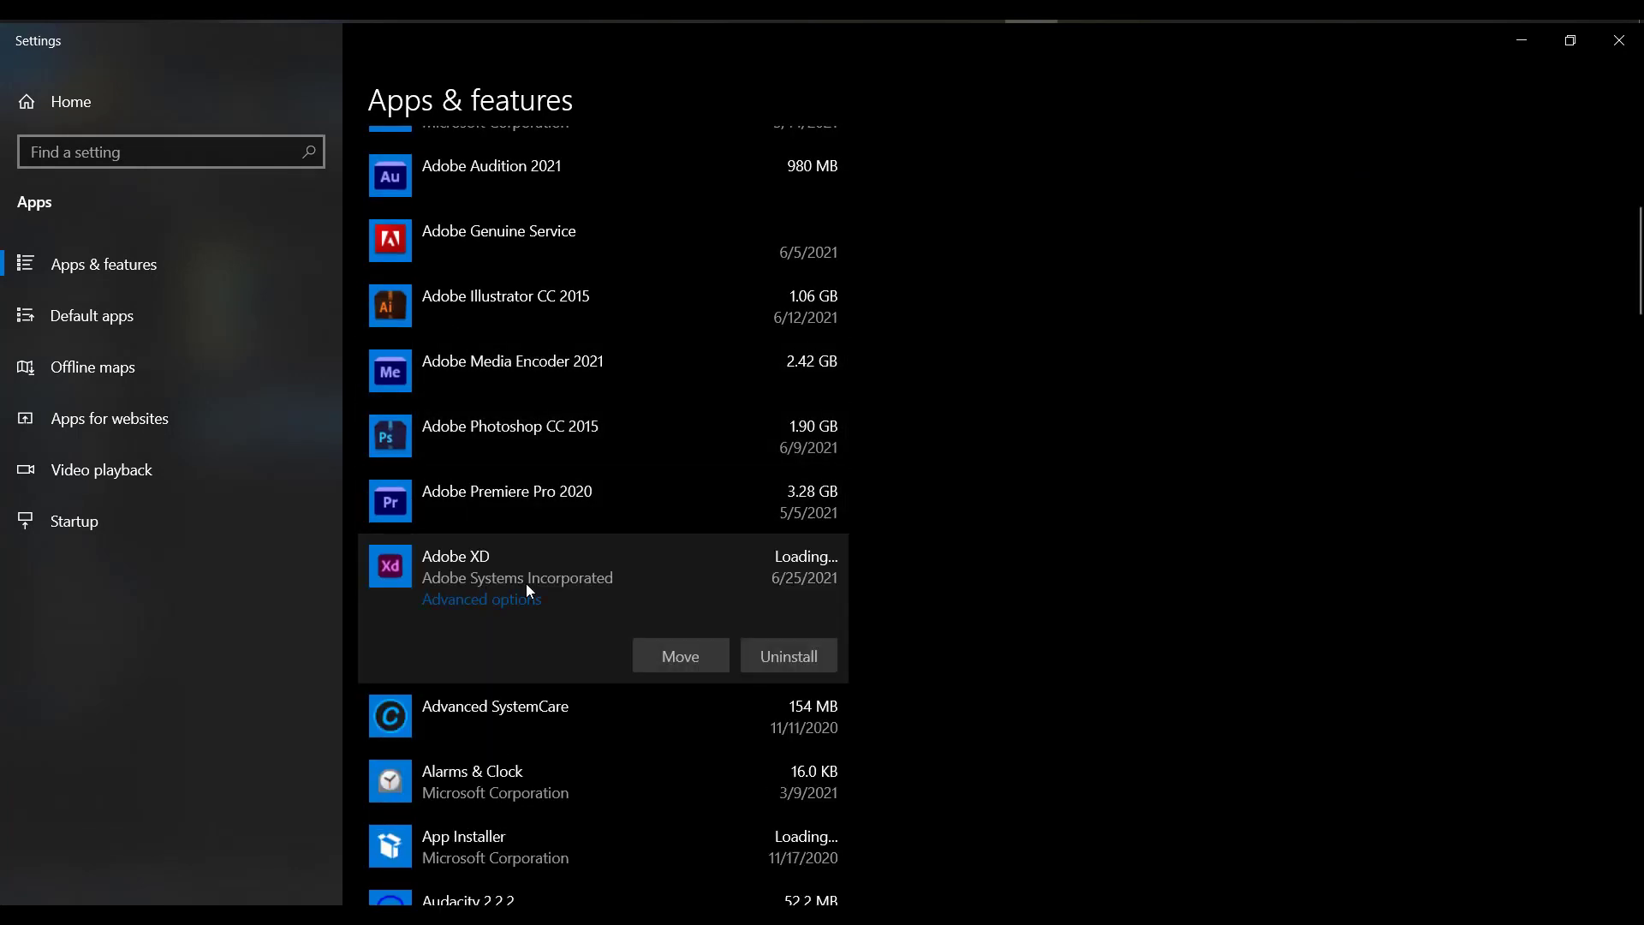
left_click(788, 656)
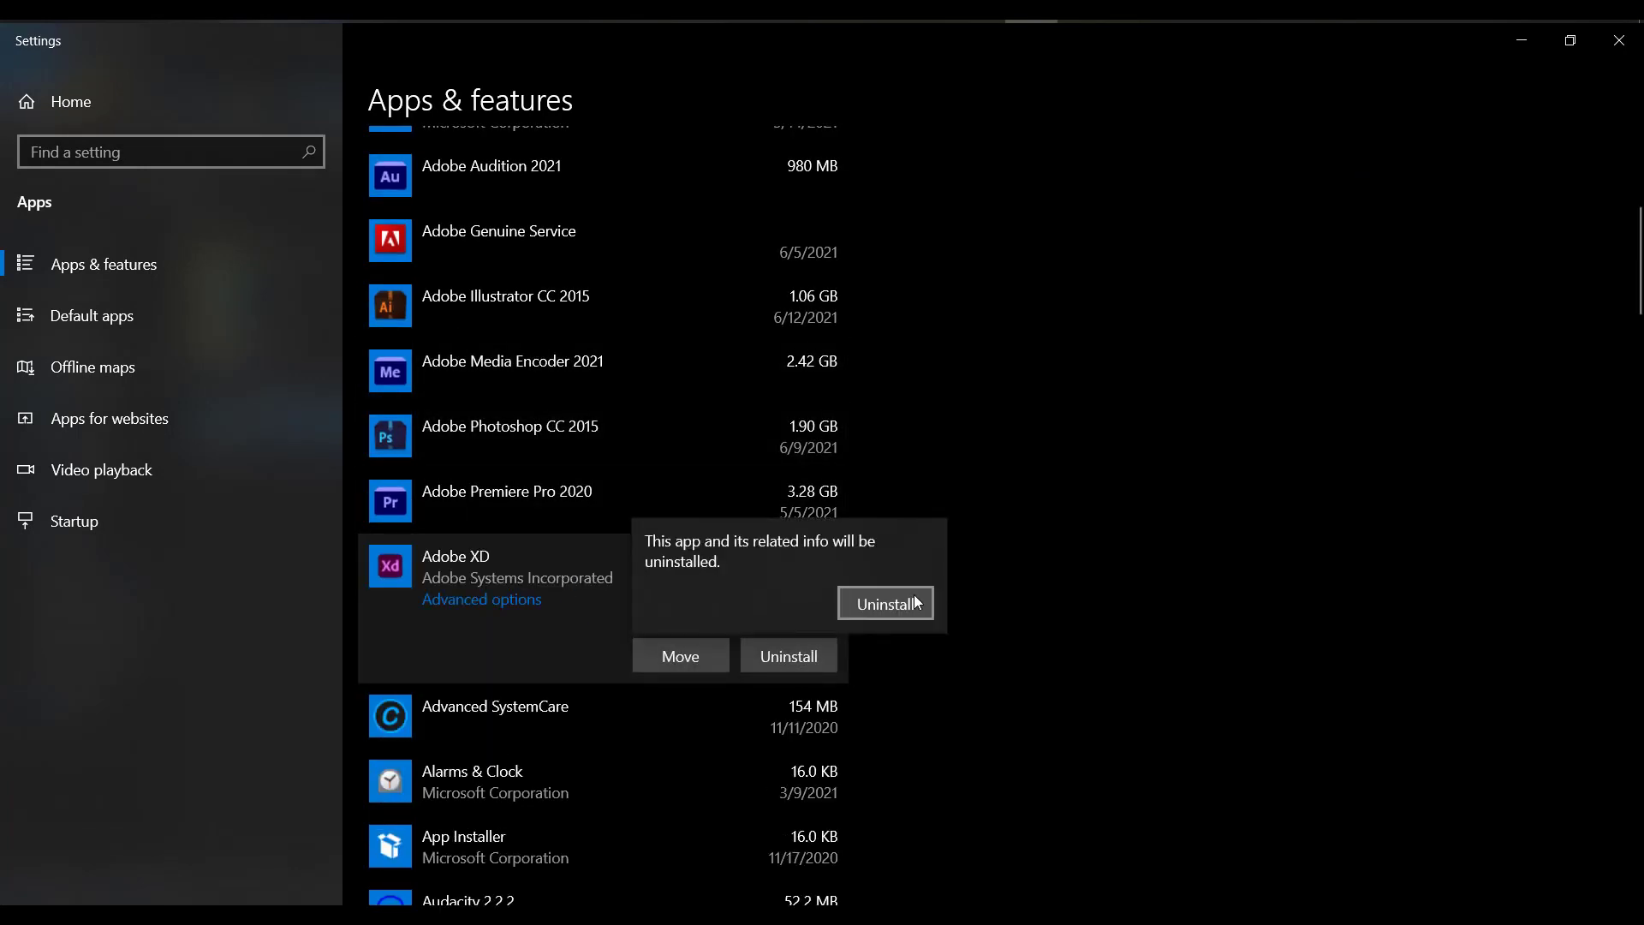
left_click(912, 596)
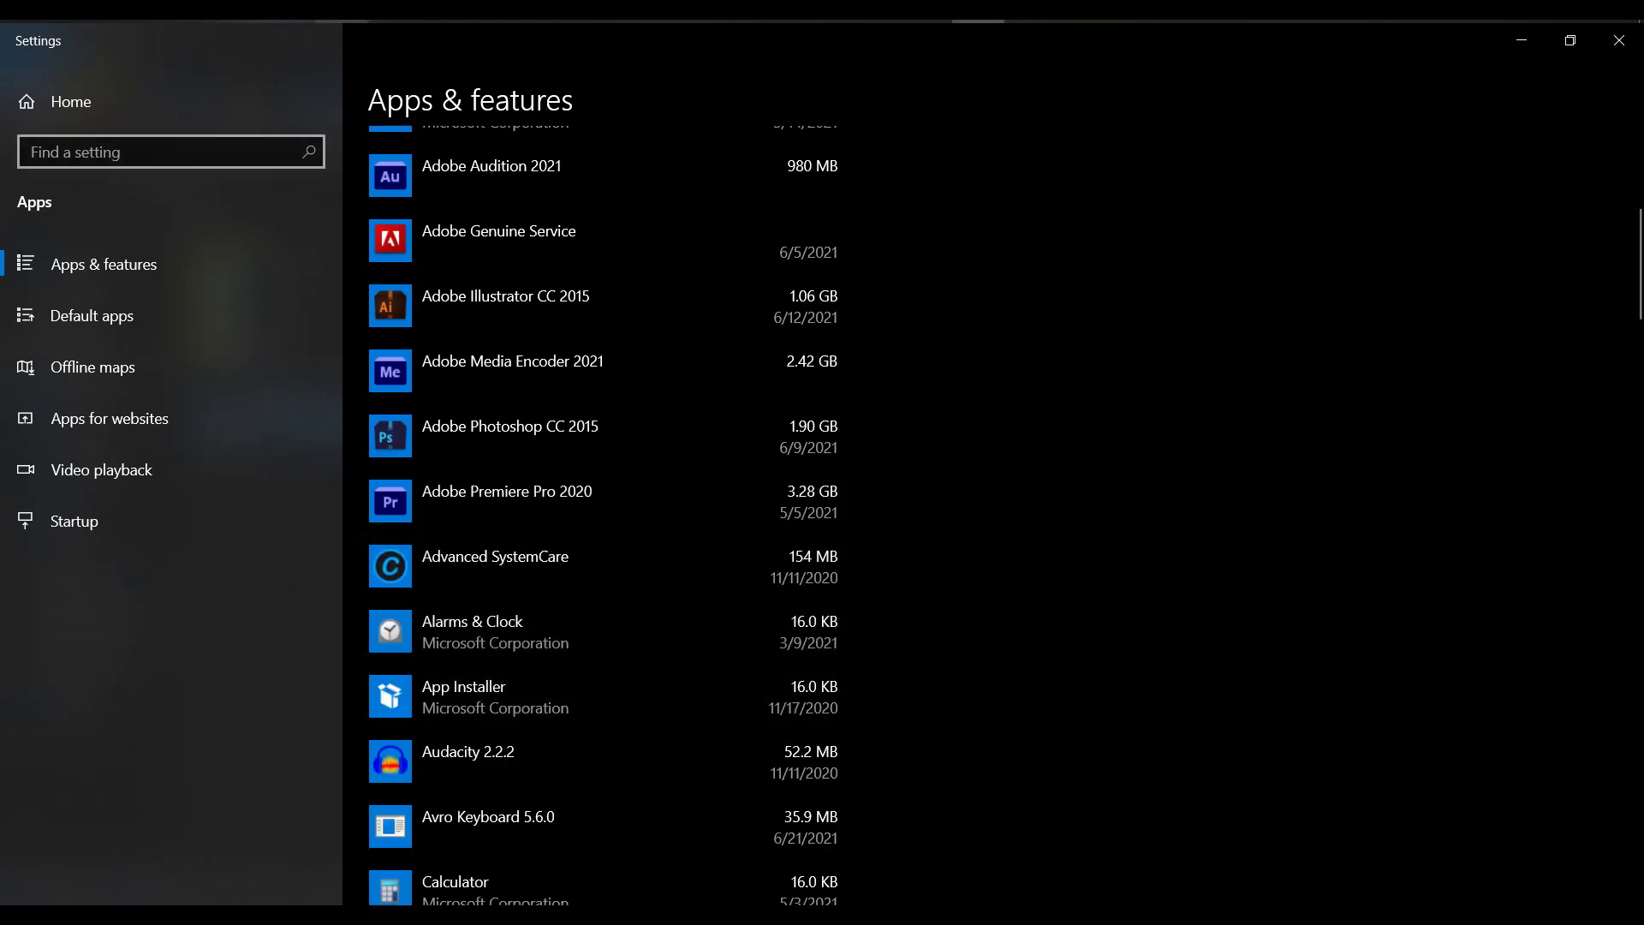
- Re-read the first troubleshooting steps on Stack Overflow, then switch to the XD archive in WinRAR
key("super")
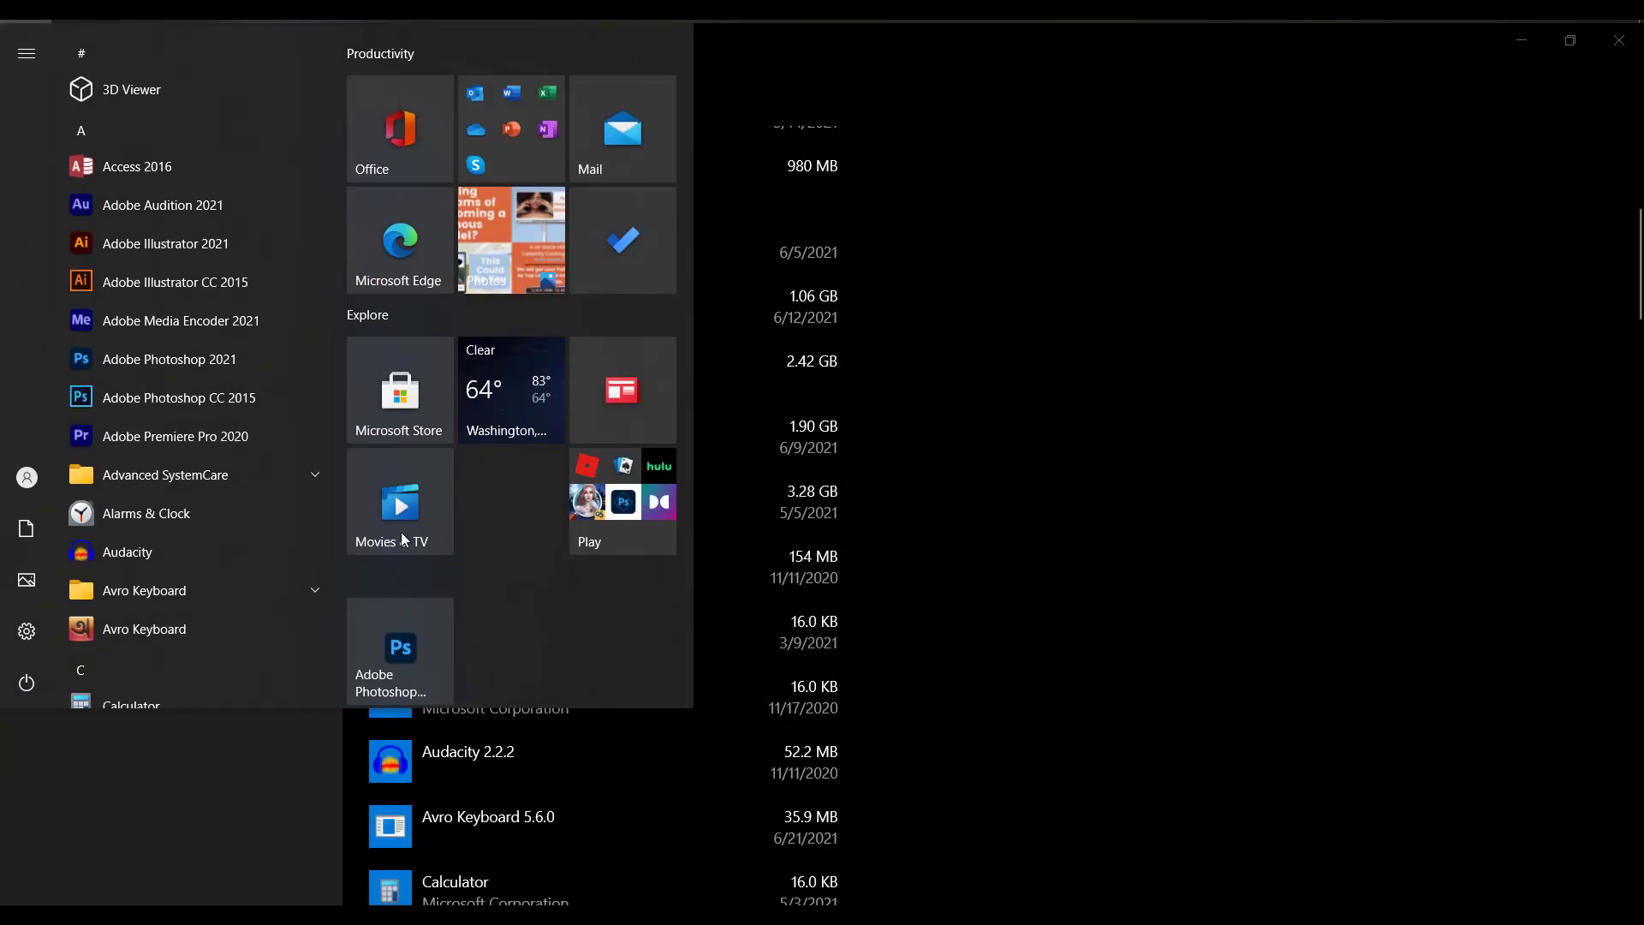
key("super")
key("alt+Tab")
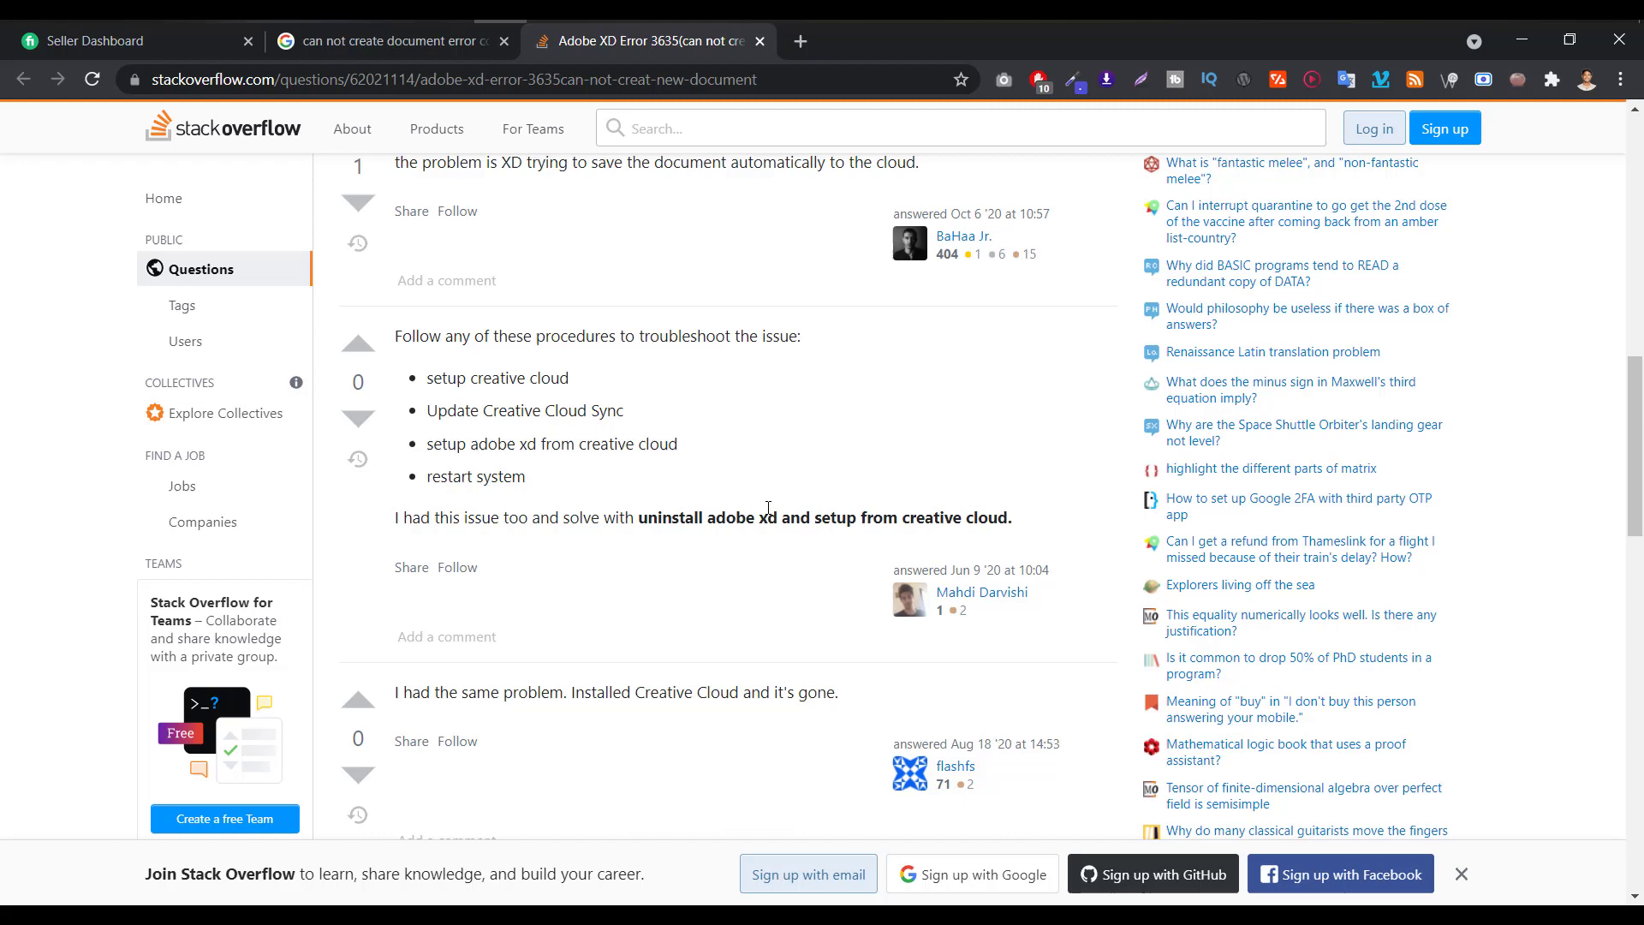
left_click_drag(406, 333, 591, 402)
left_click(591, 403)
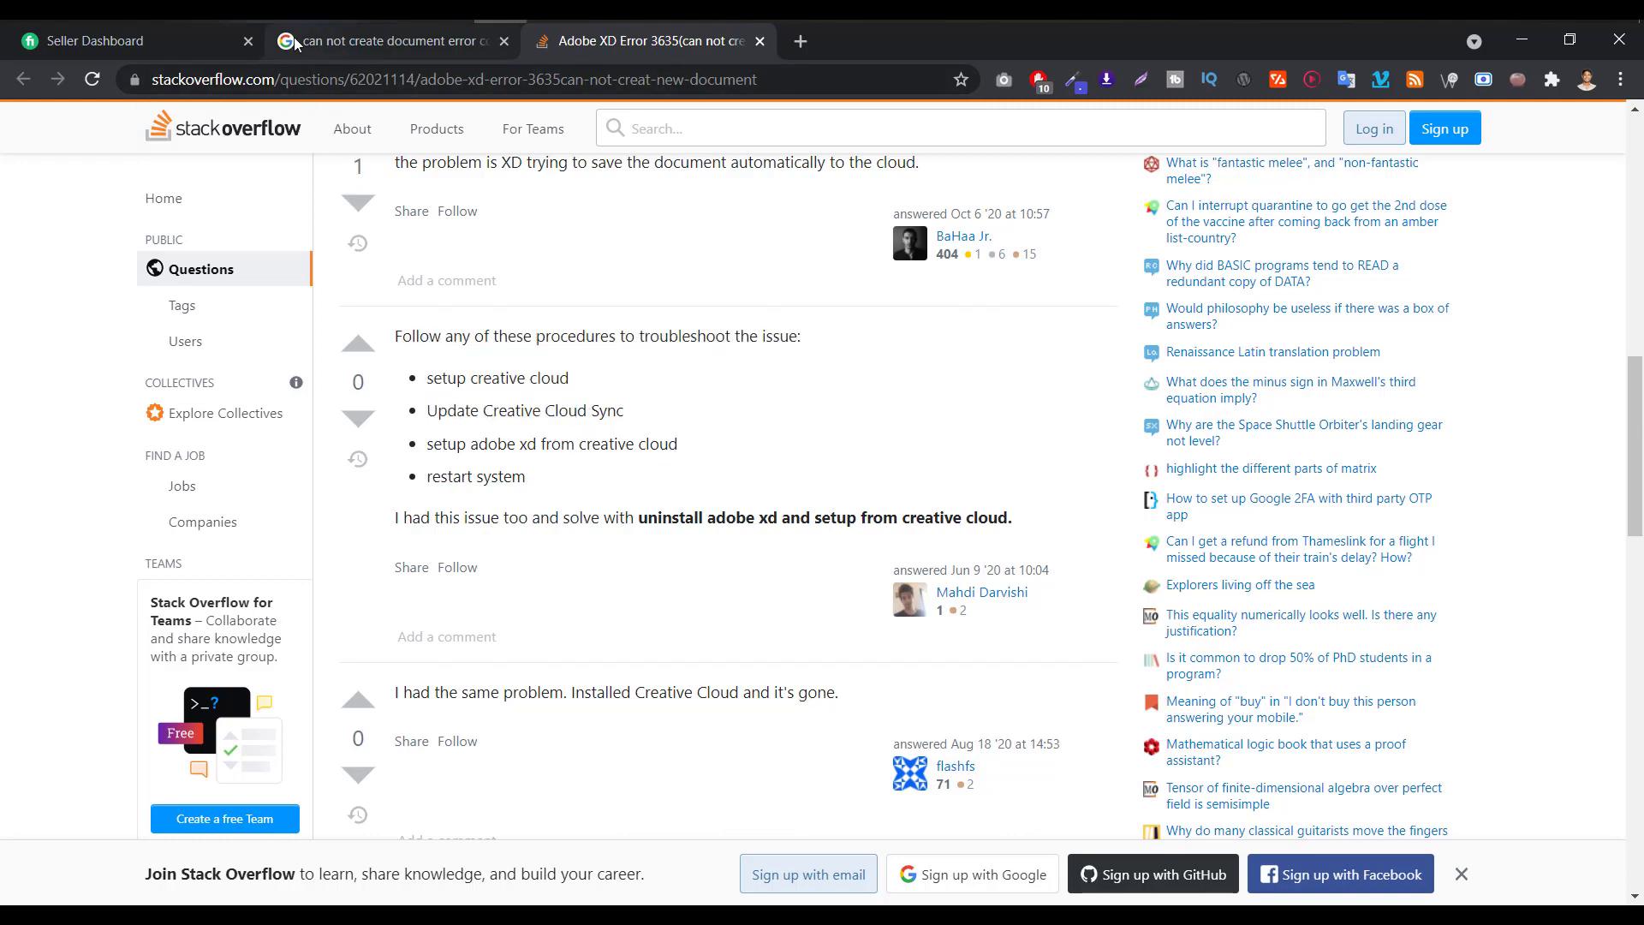
key("alt+Tab")
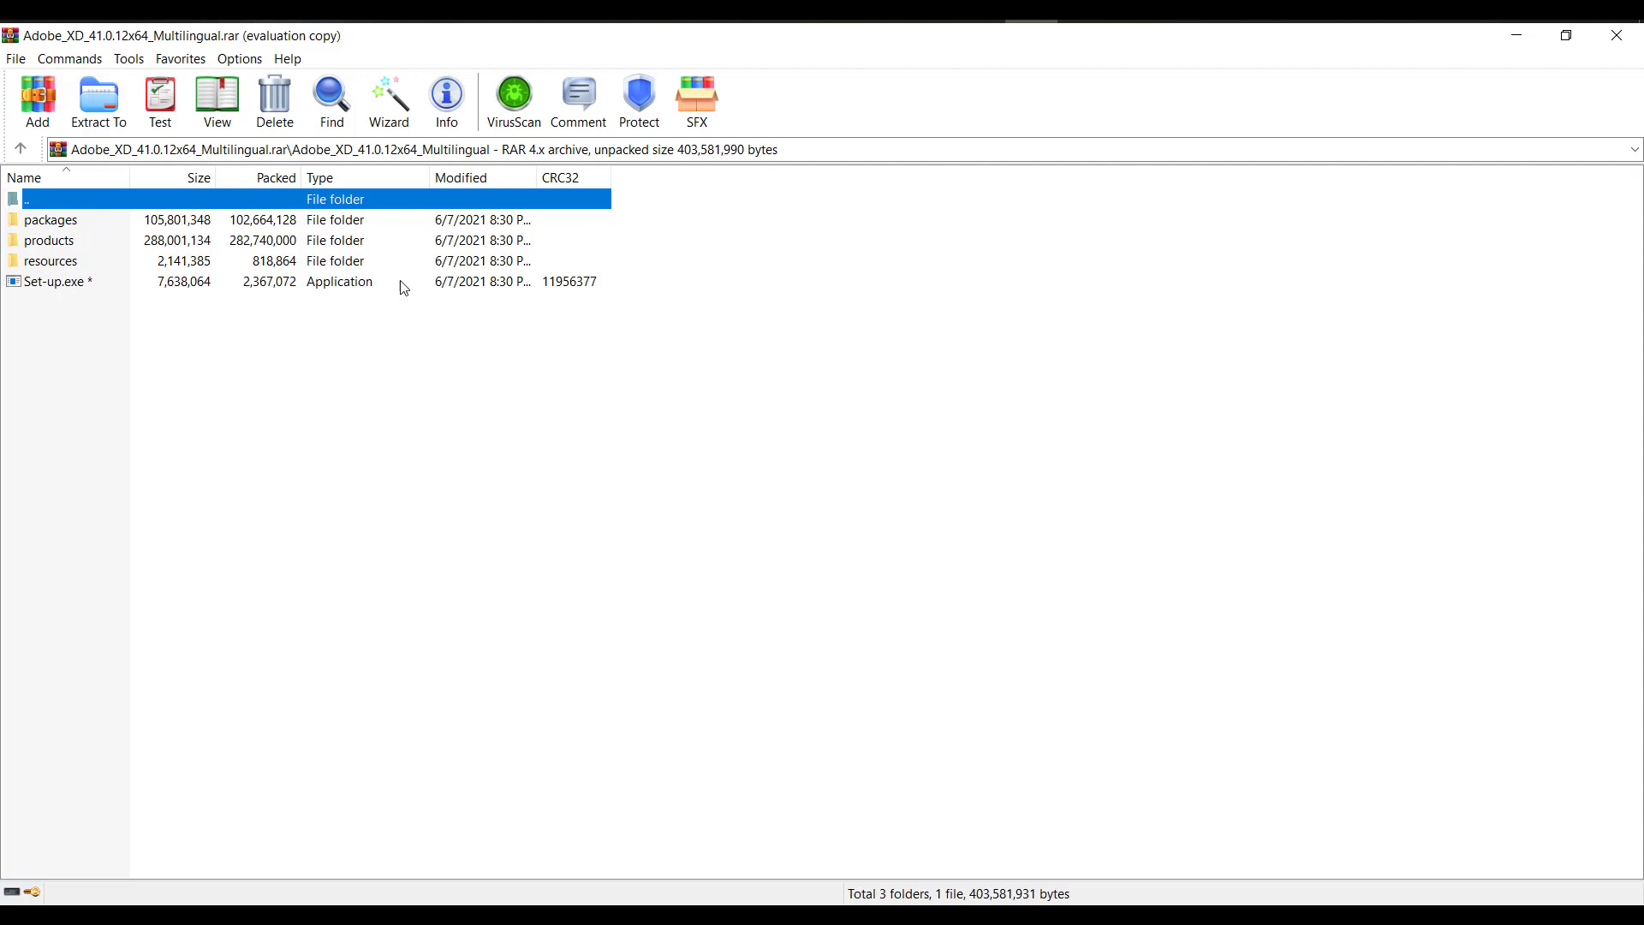
- Reinstall Adobe XD from Set-up.exe, then close the installer, WinRAR and File Explorer
double_click(259, 290)
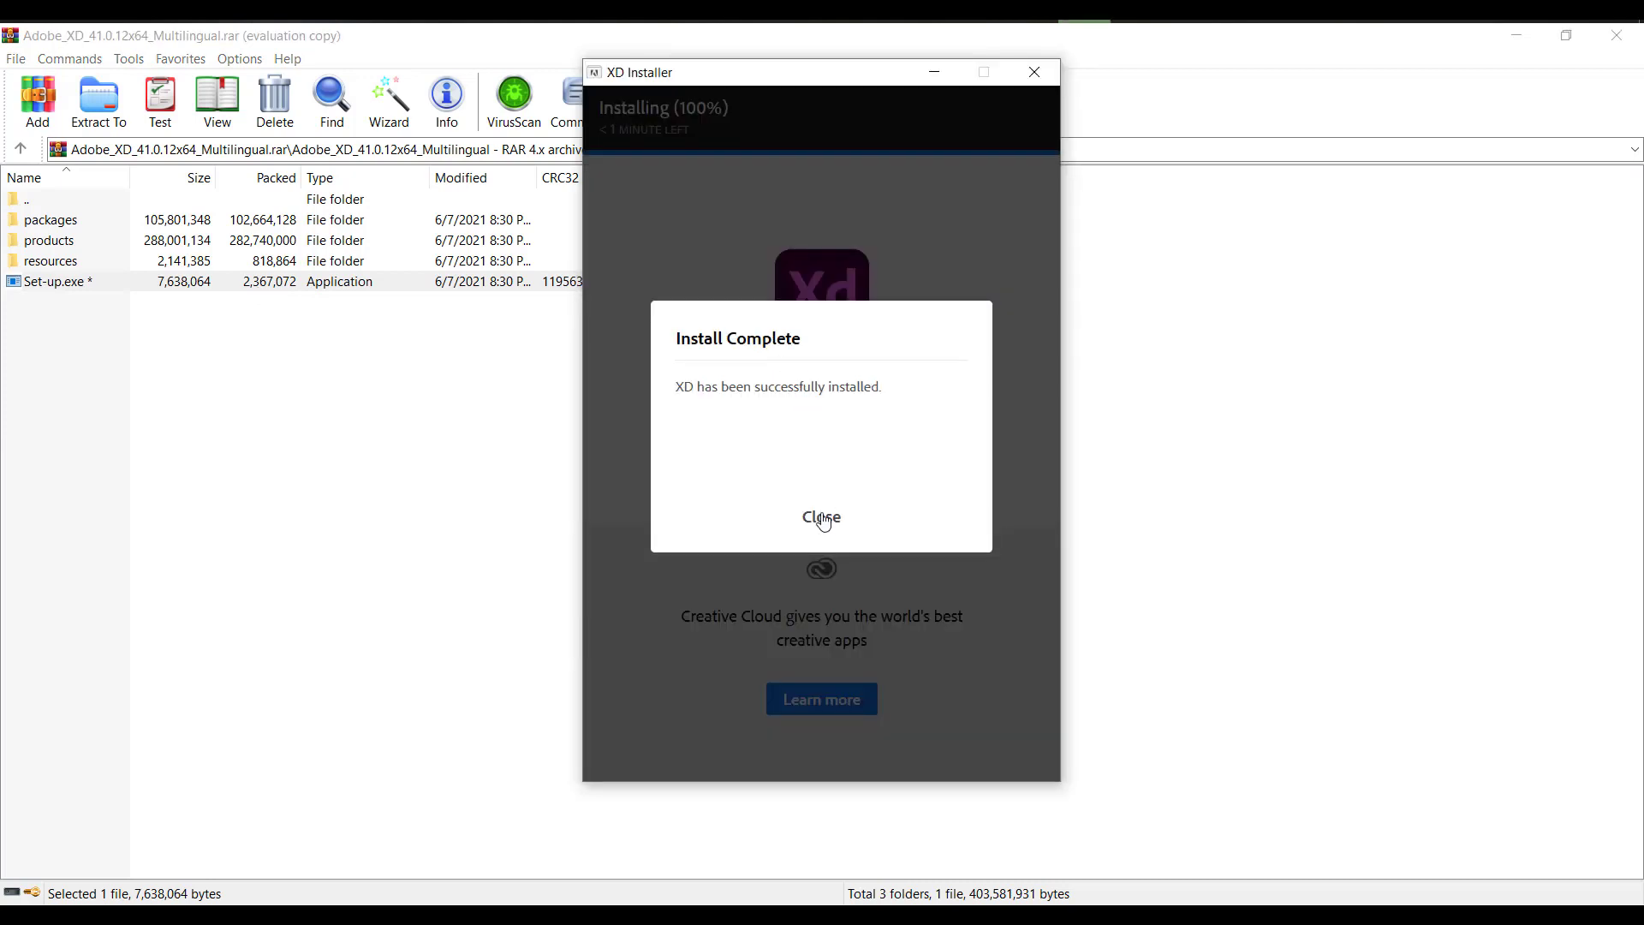
left_click(822, 517)
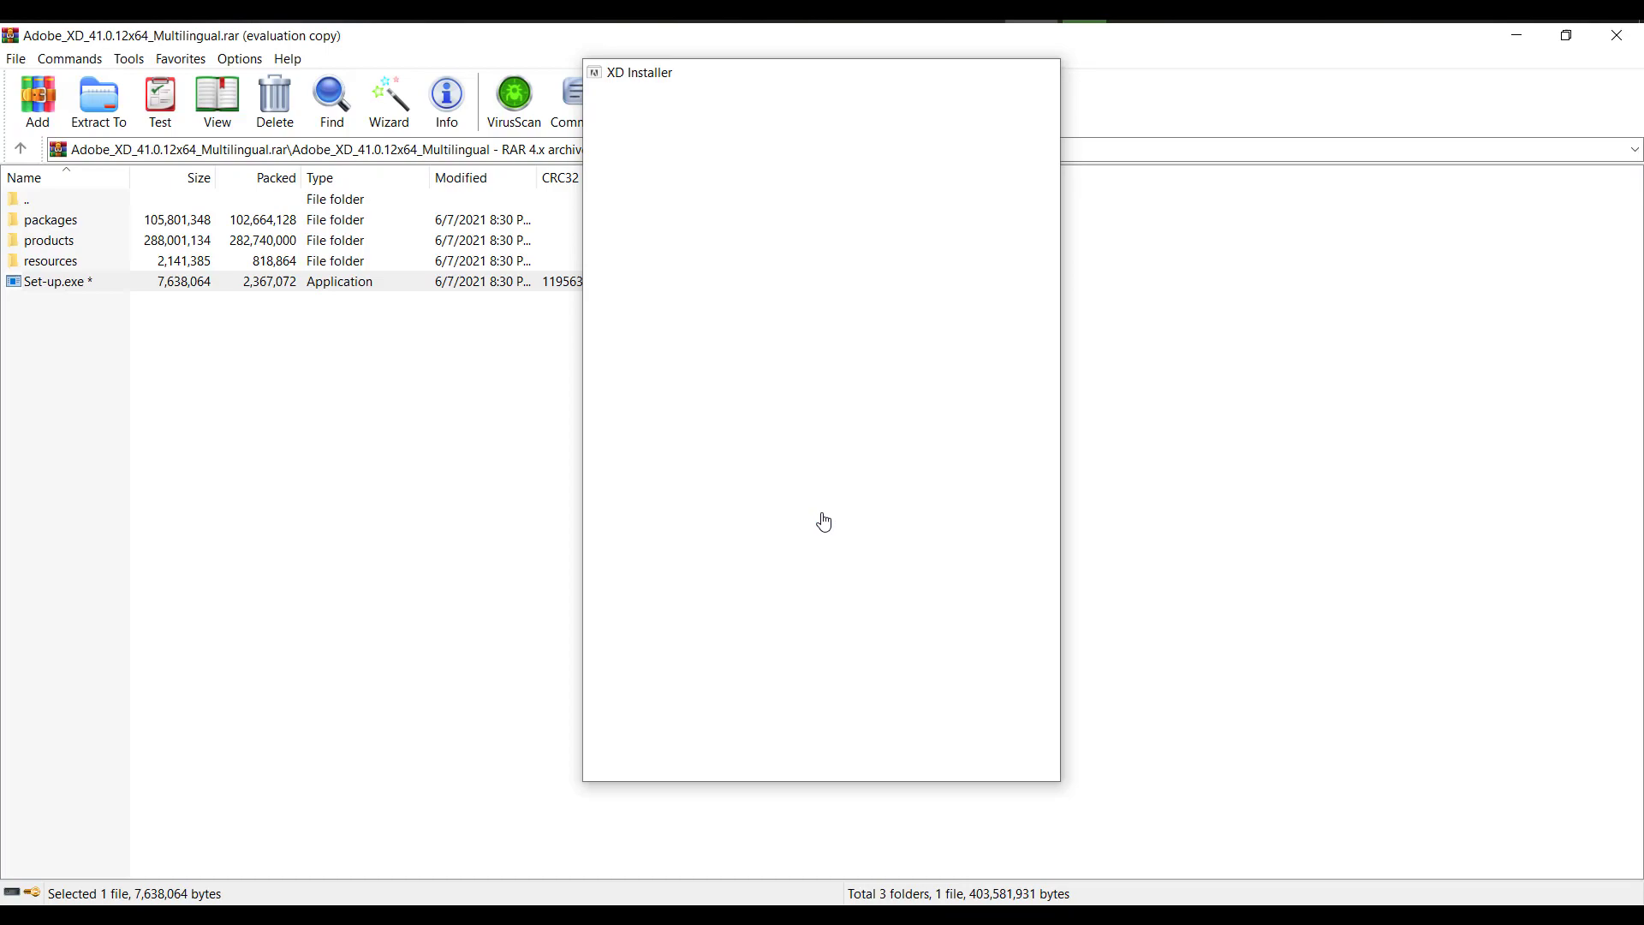
left_click(1617, 35)
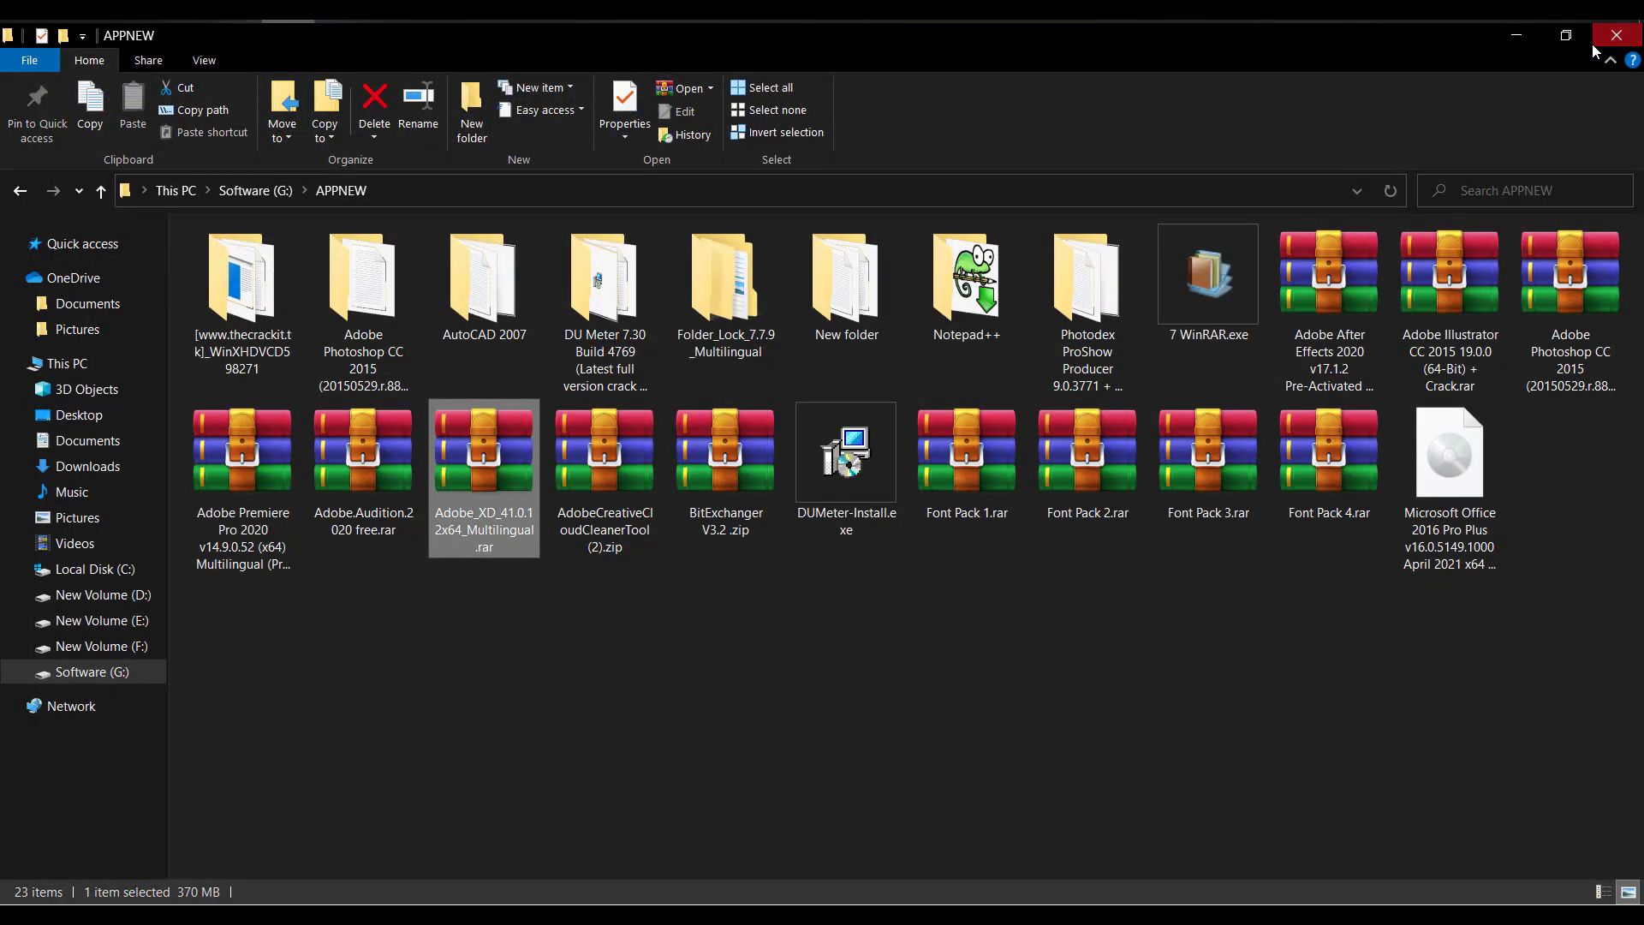
left_click(1618, 28)
- Launch Adobe XD from the Start menu, reposition its window and check the network status
key("super")
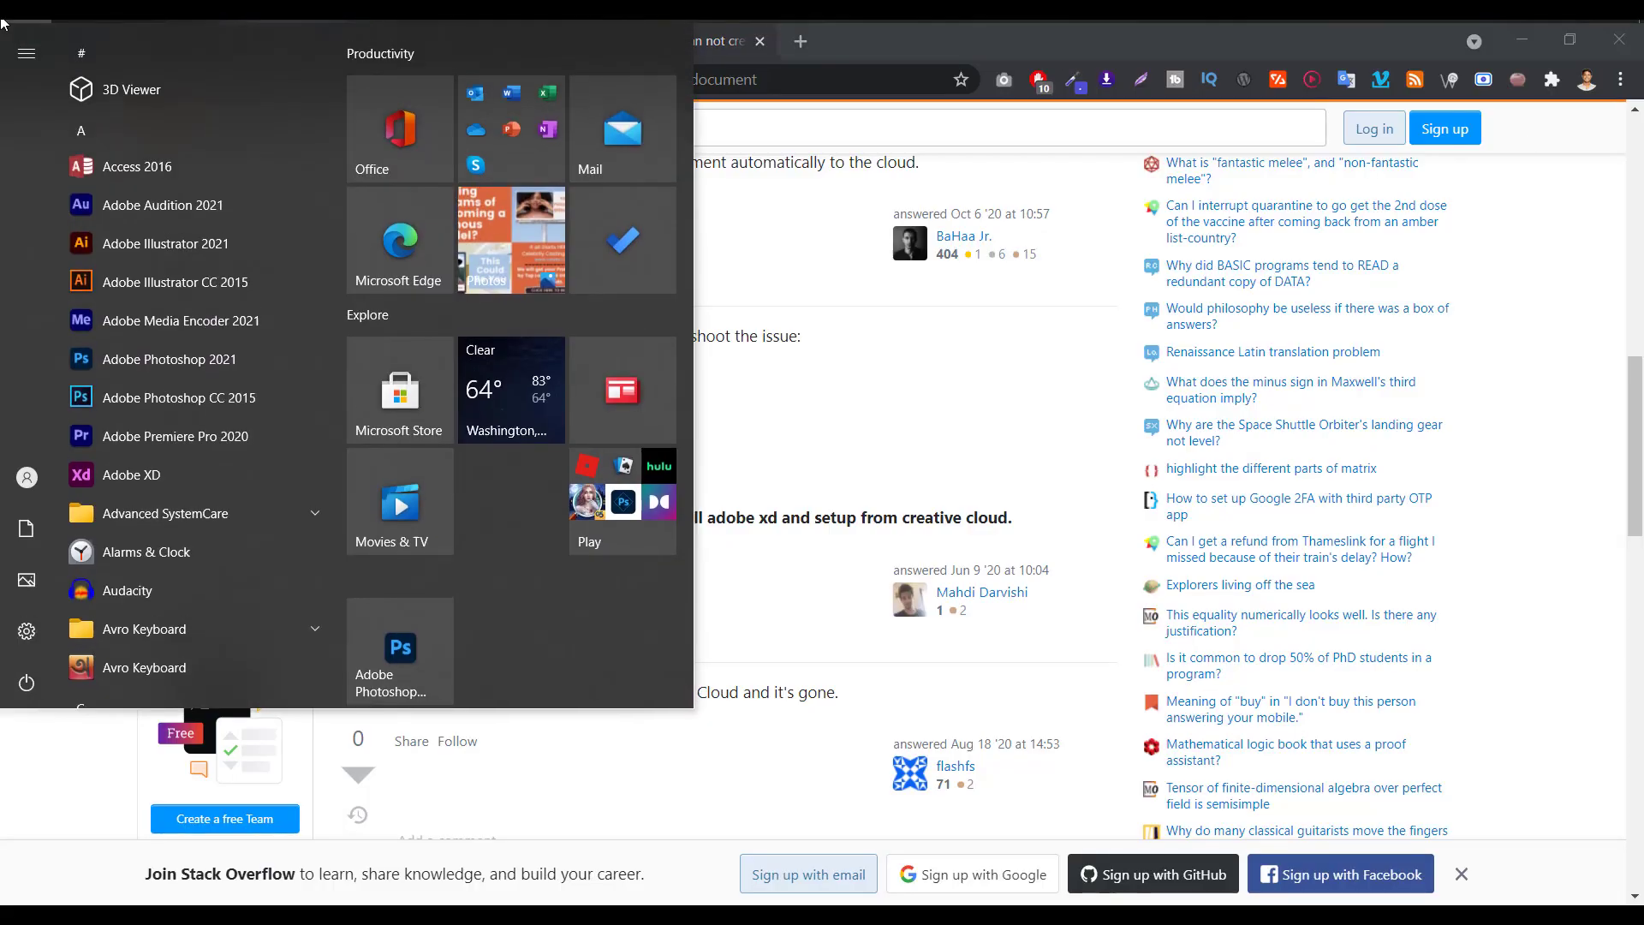
left_click(137, 484)
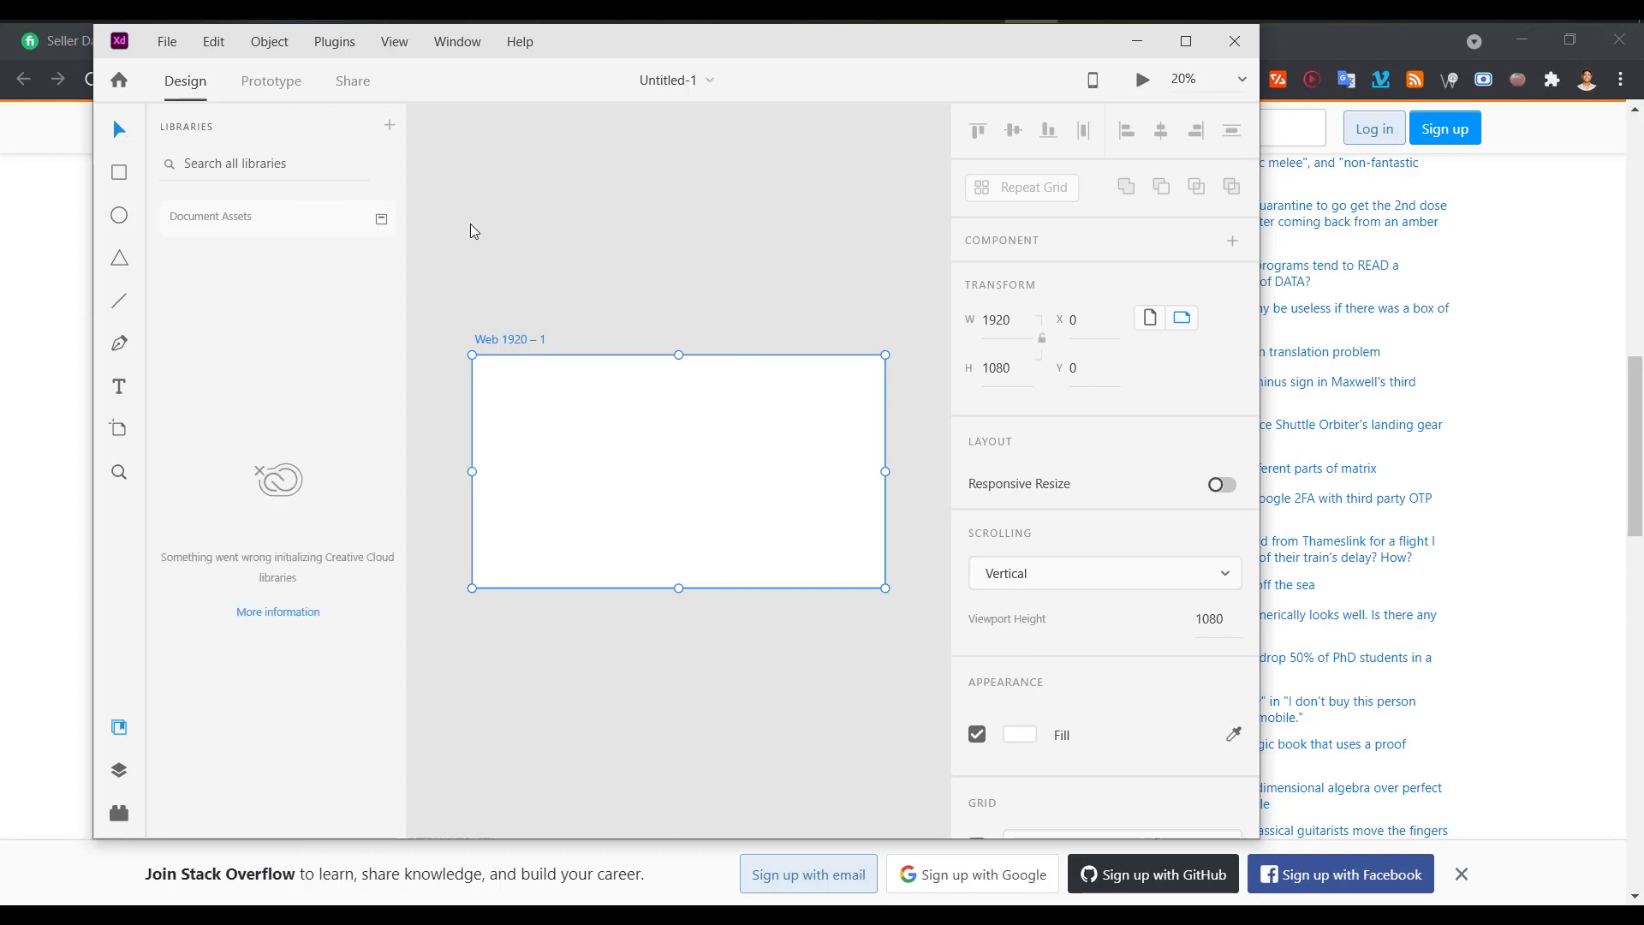
left_click_drag(932, 51, 1091, 127)
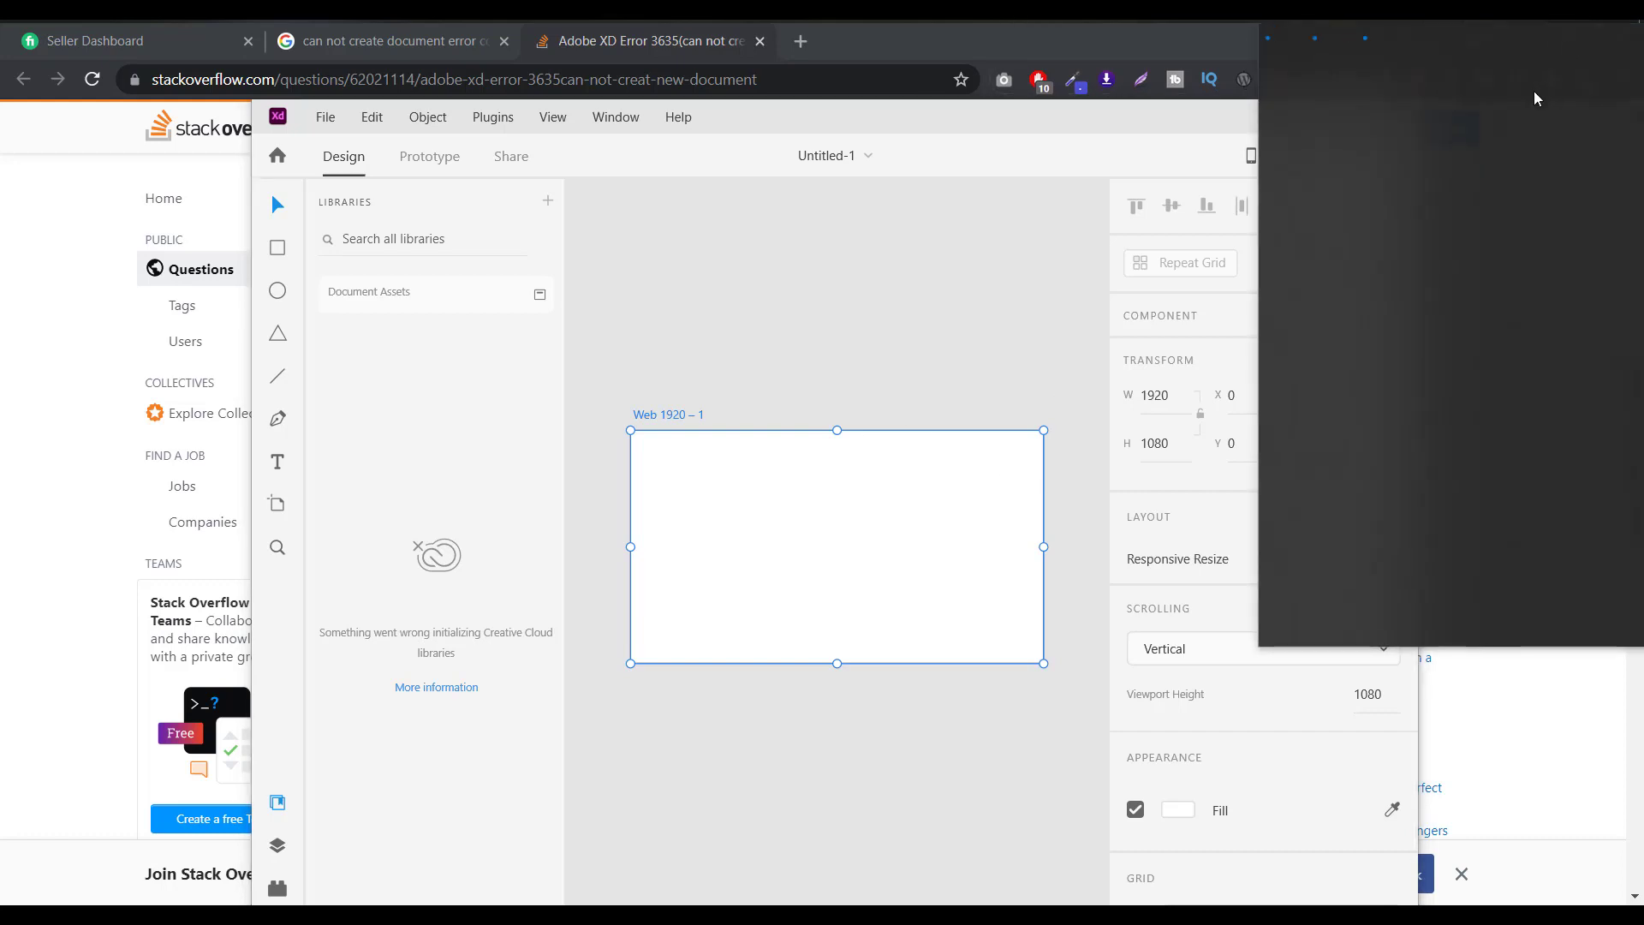
left_click(972, 498)
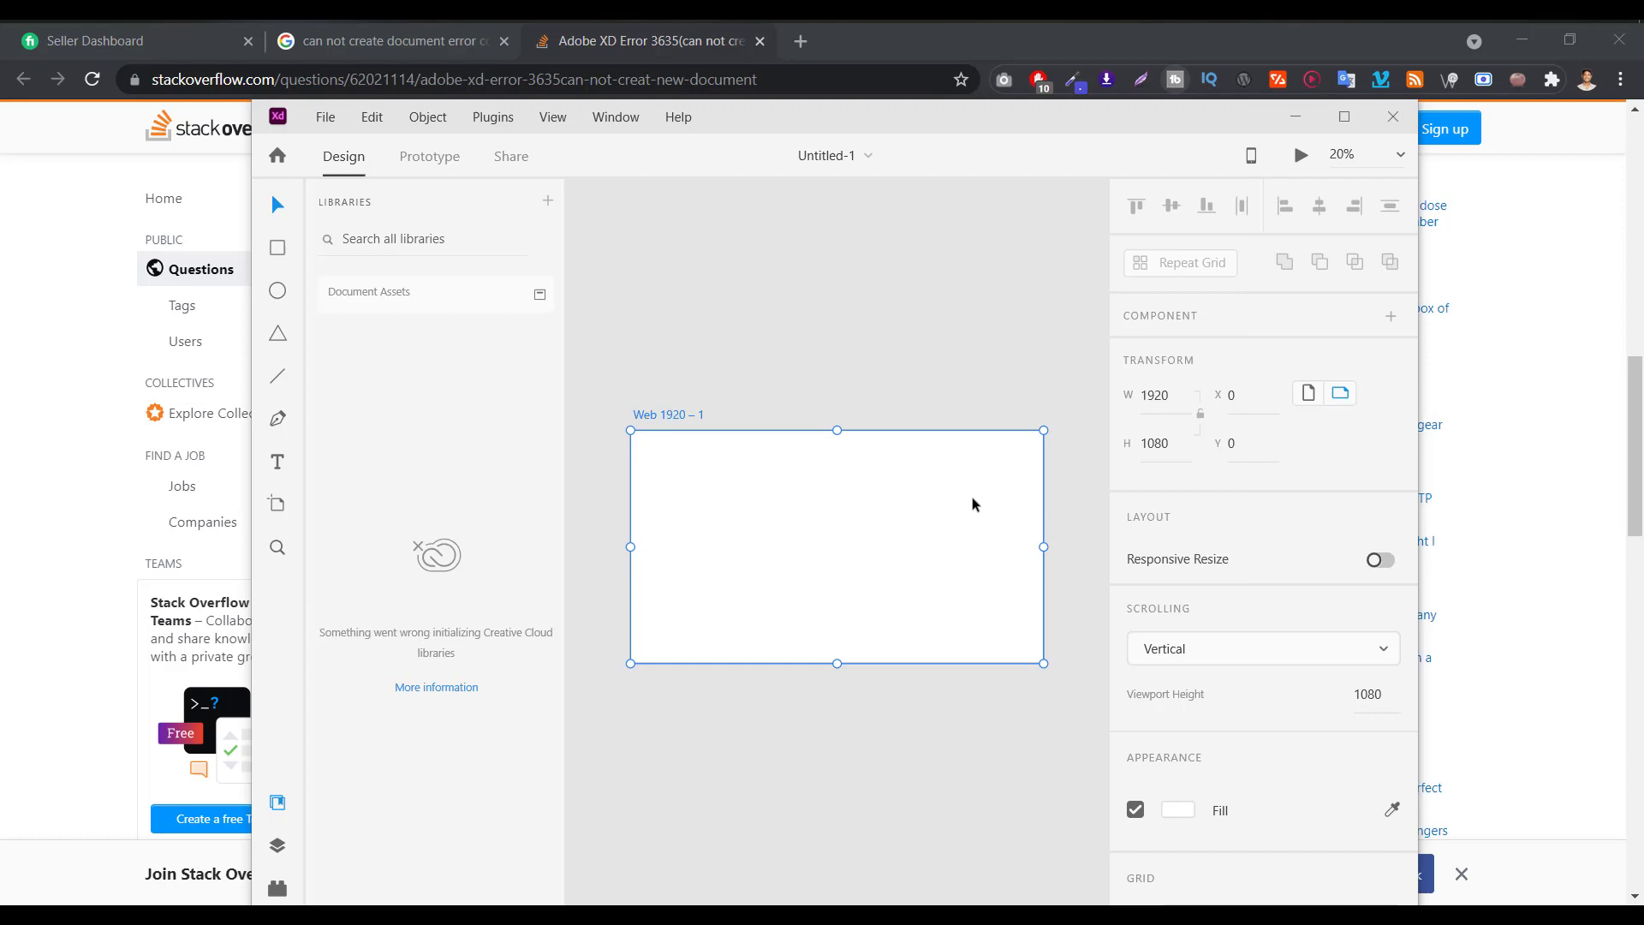
- Review the Stack Overflow troubleshooting steps, then maximize the Adobe XD window
left_click(613, 55)
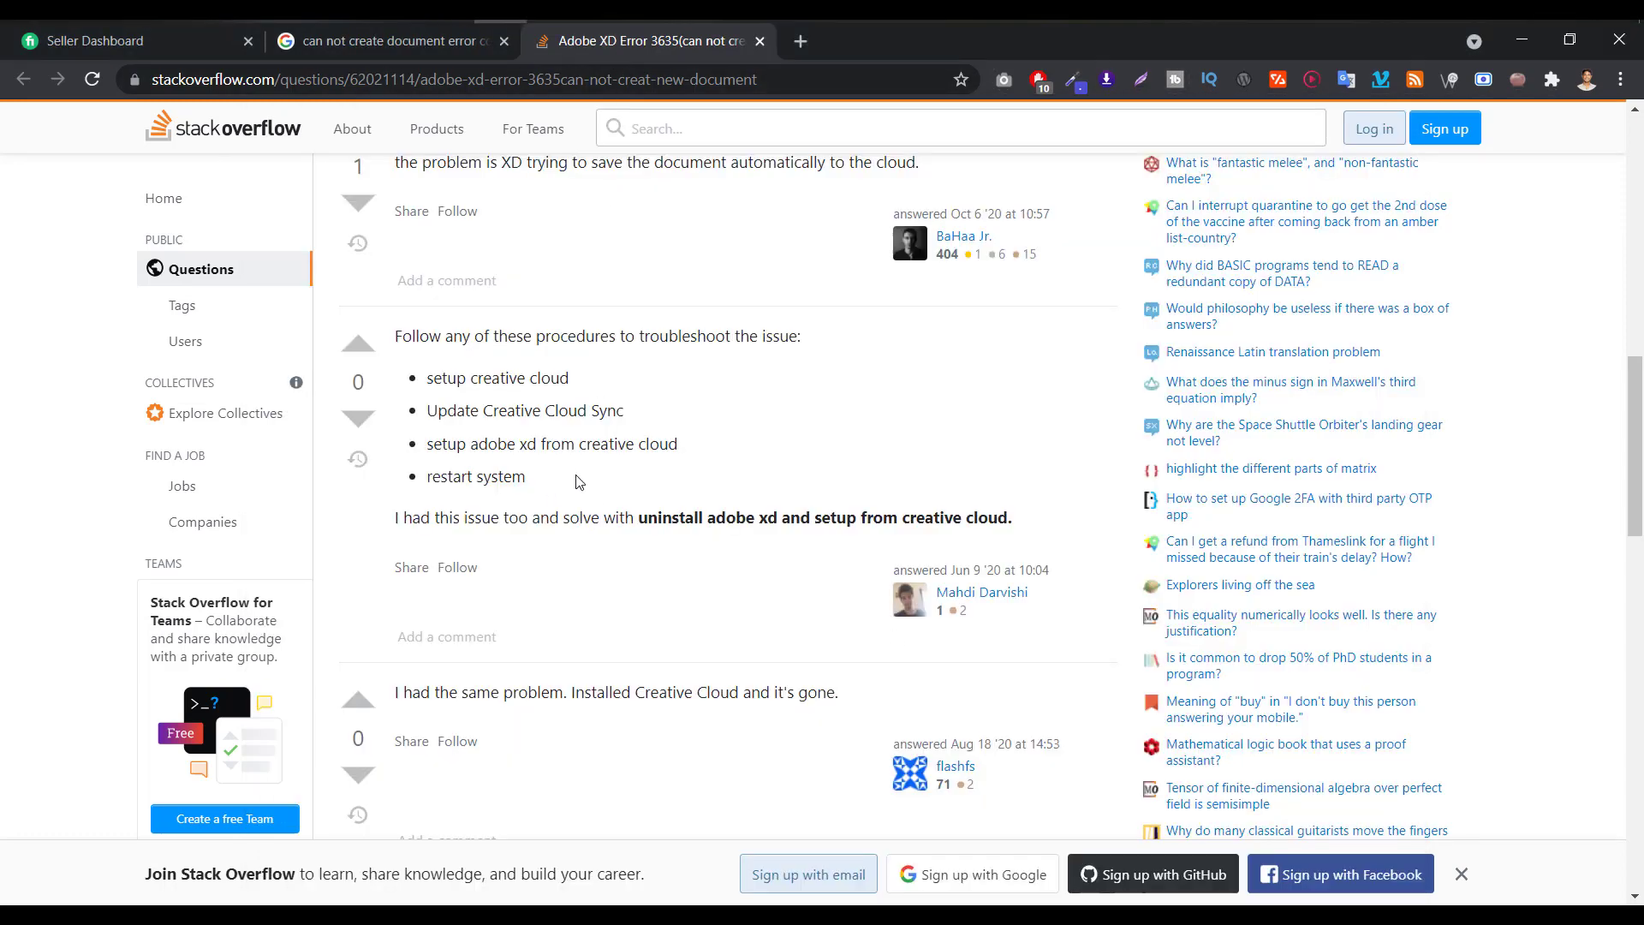
left_click_drag(553, 480, 445, 383)
left_click(495, 411)
key("alt+Tab")
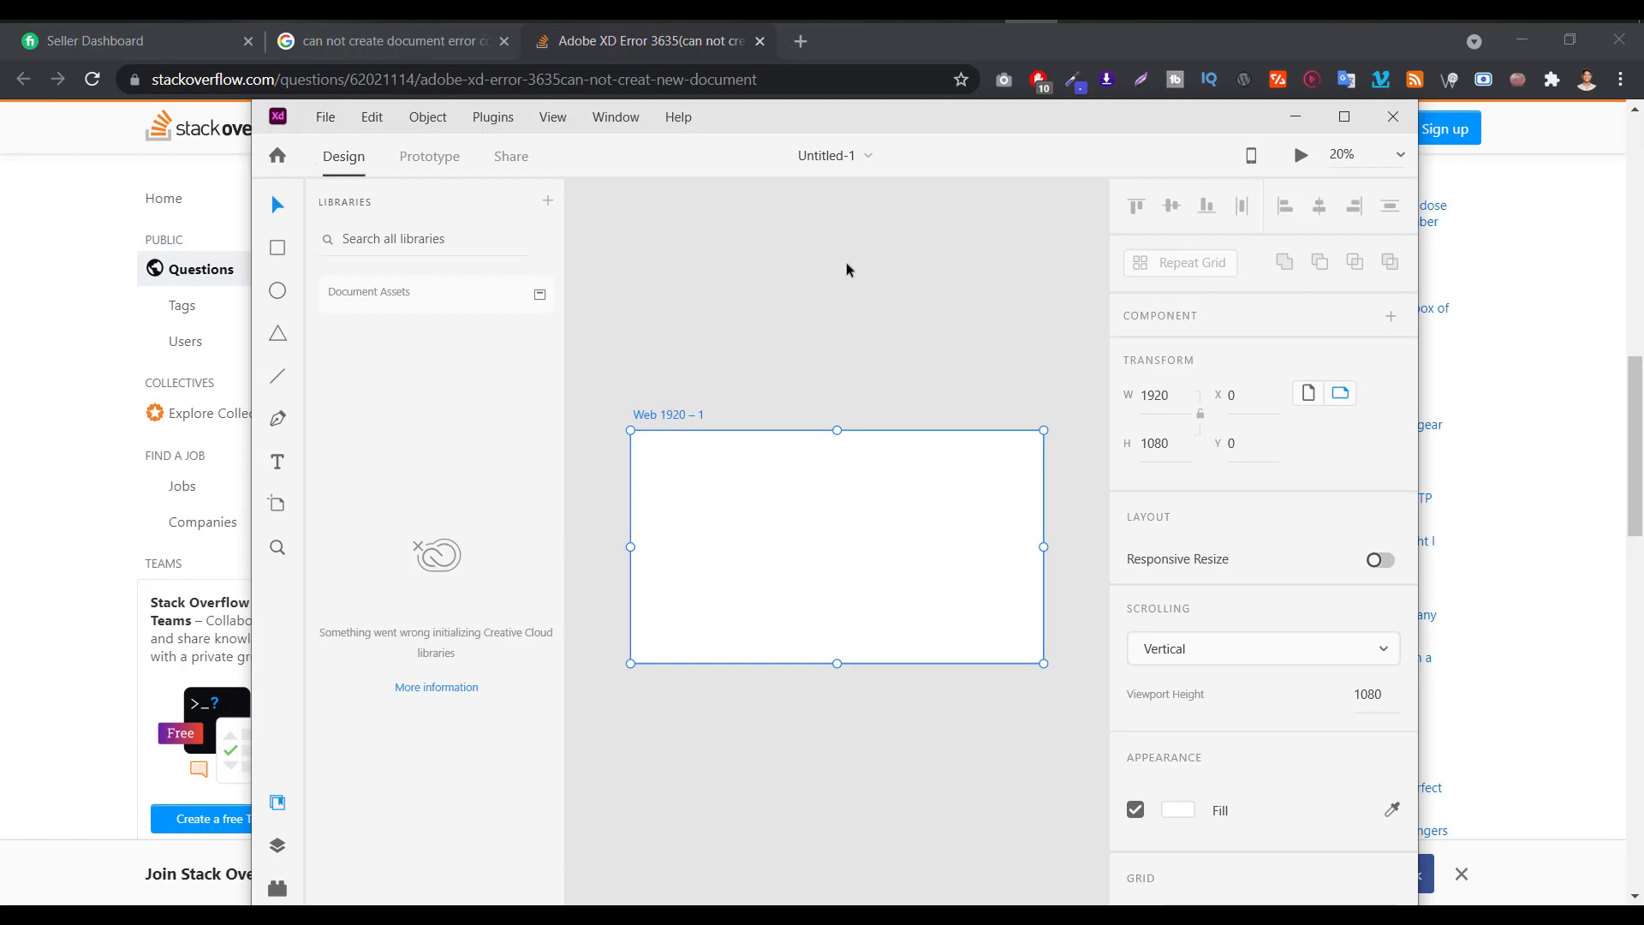
left_click(1348, 121)
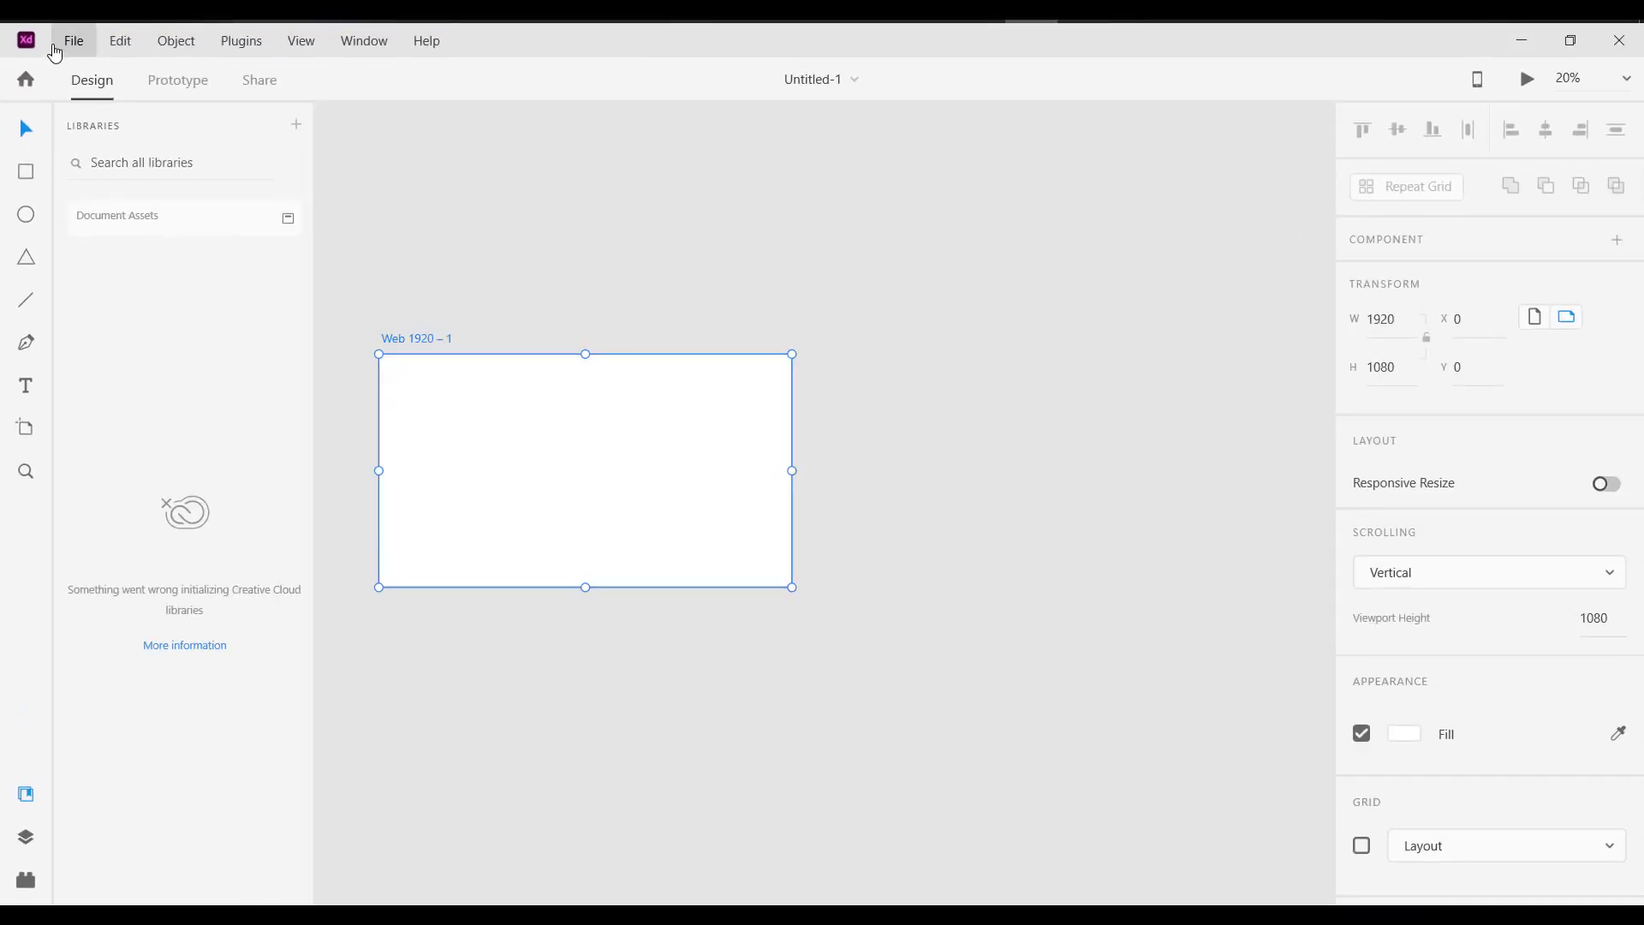
- Begin File > Save As for Untitled-1.xd in Documents, then cancel the dialog
left_click(73, 40)
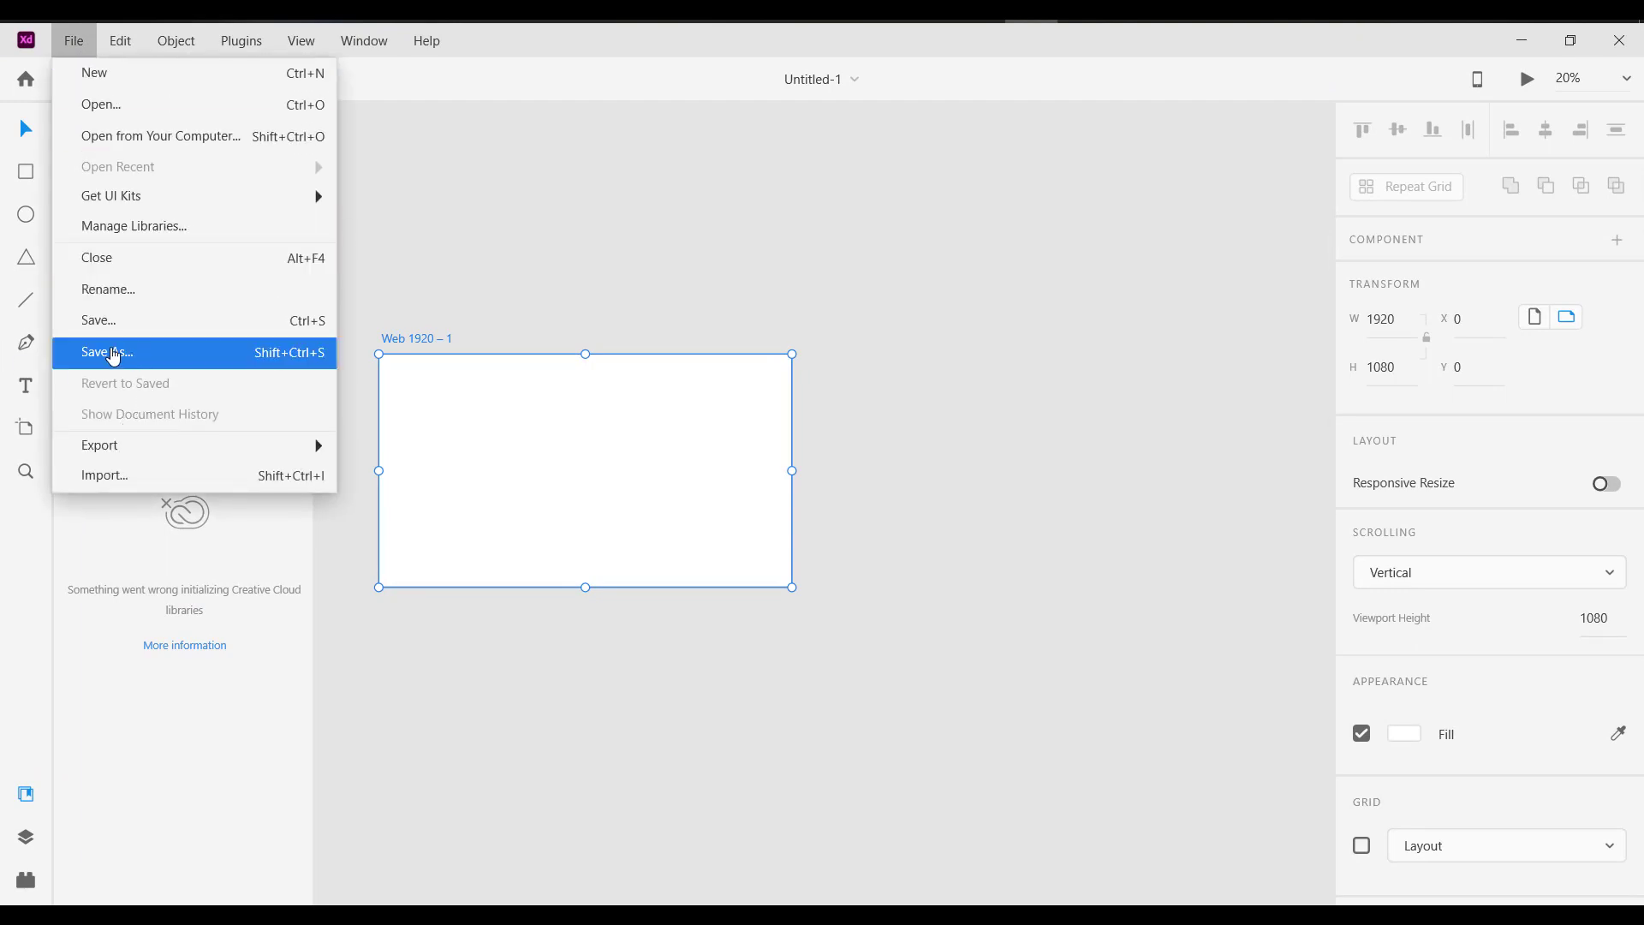
left_click(114, 330)
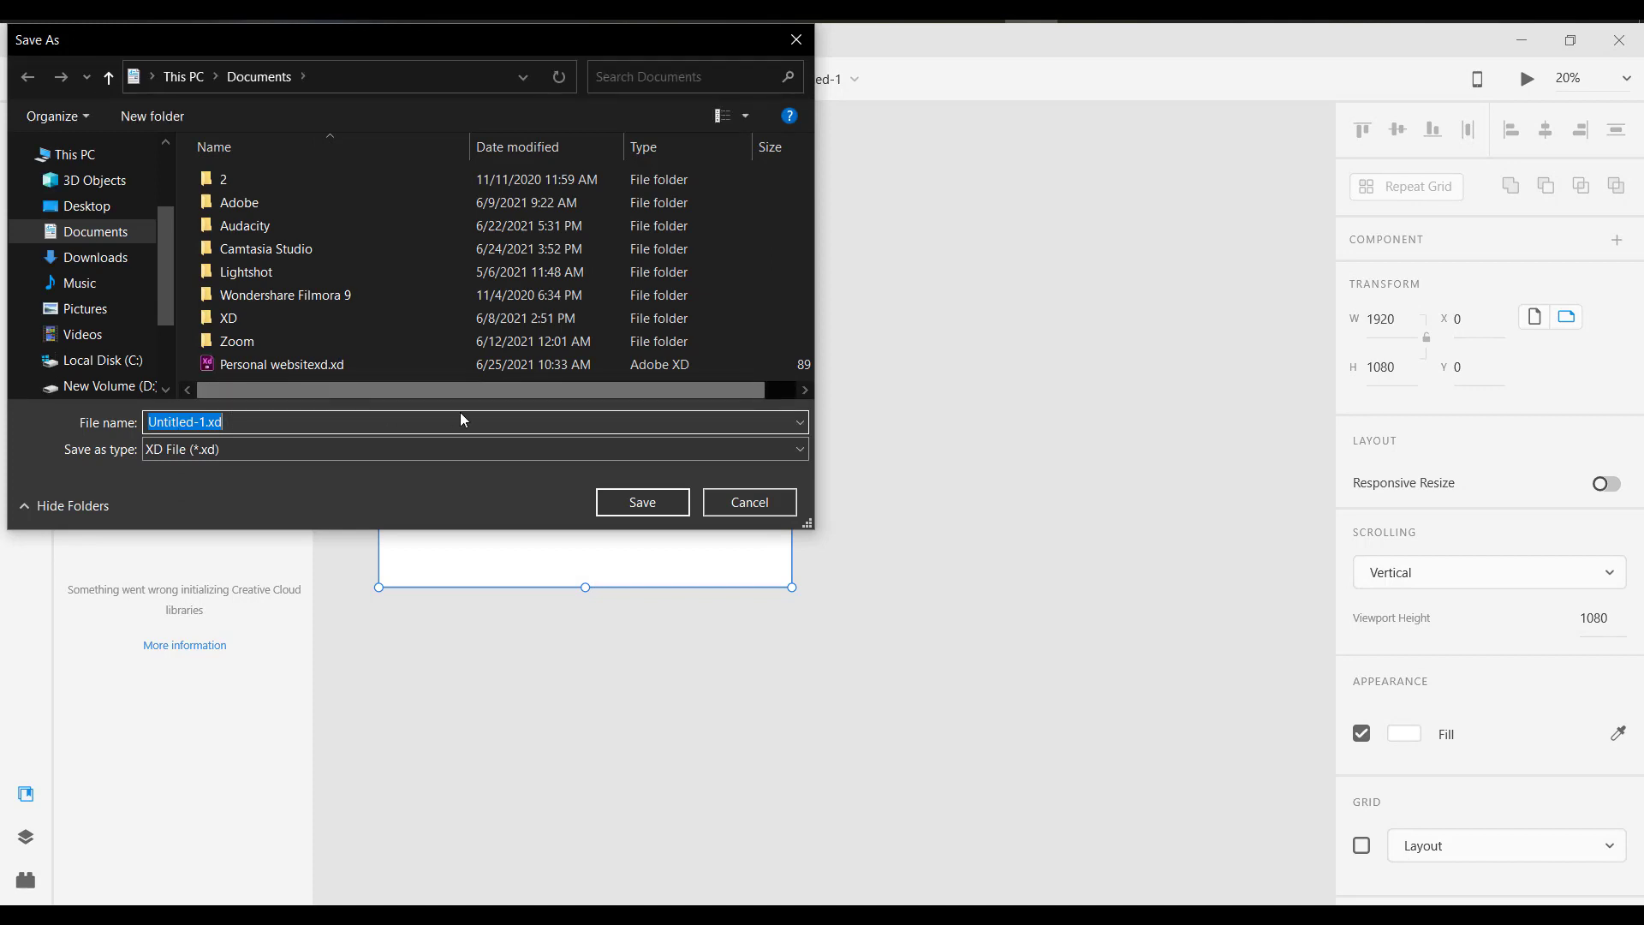
scroll(470, 264, "right", 1)
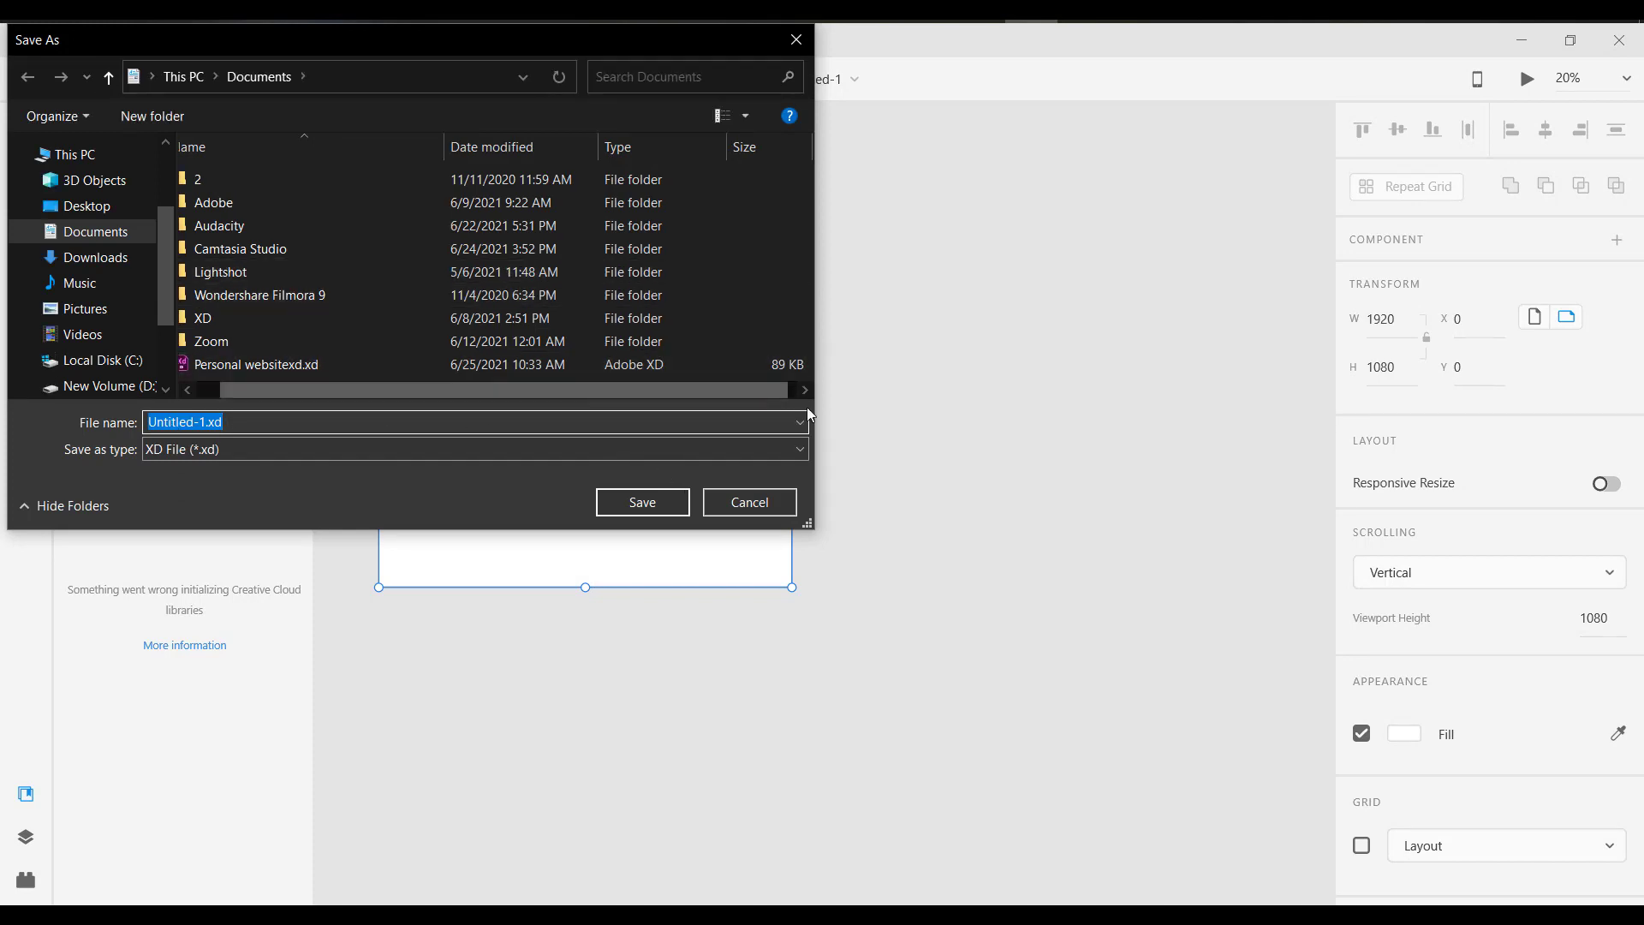
left_click(750, 513)
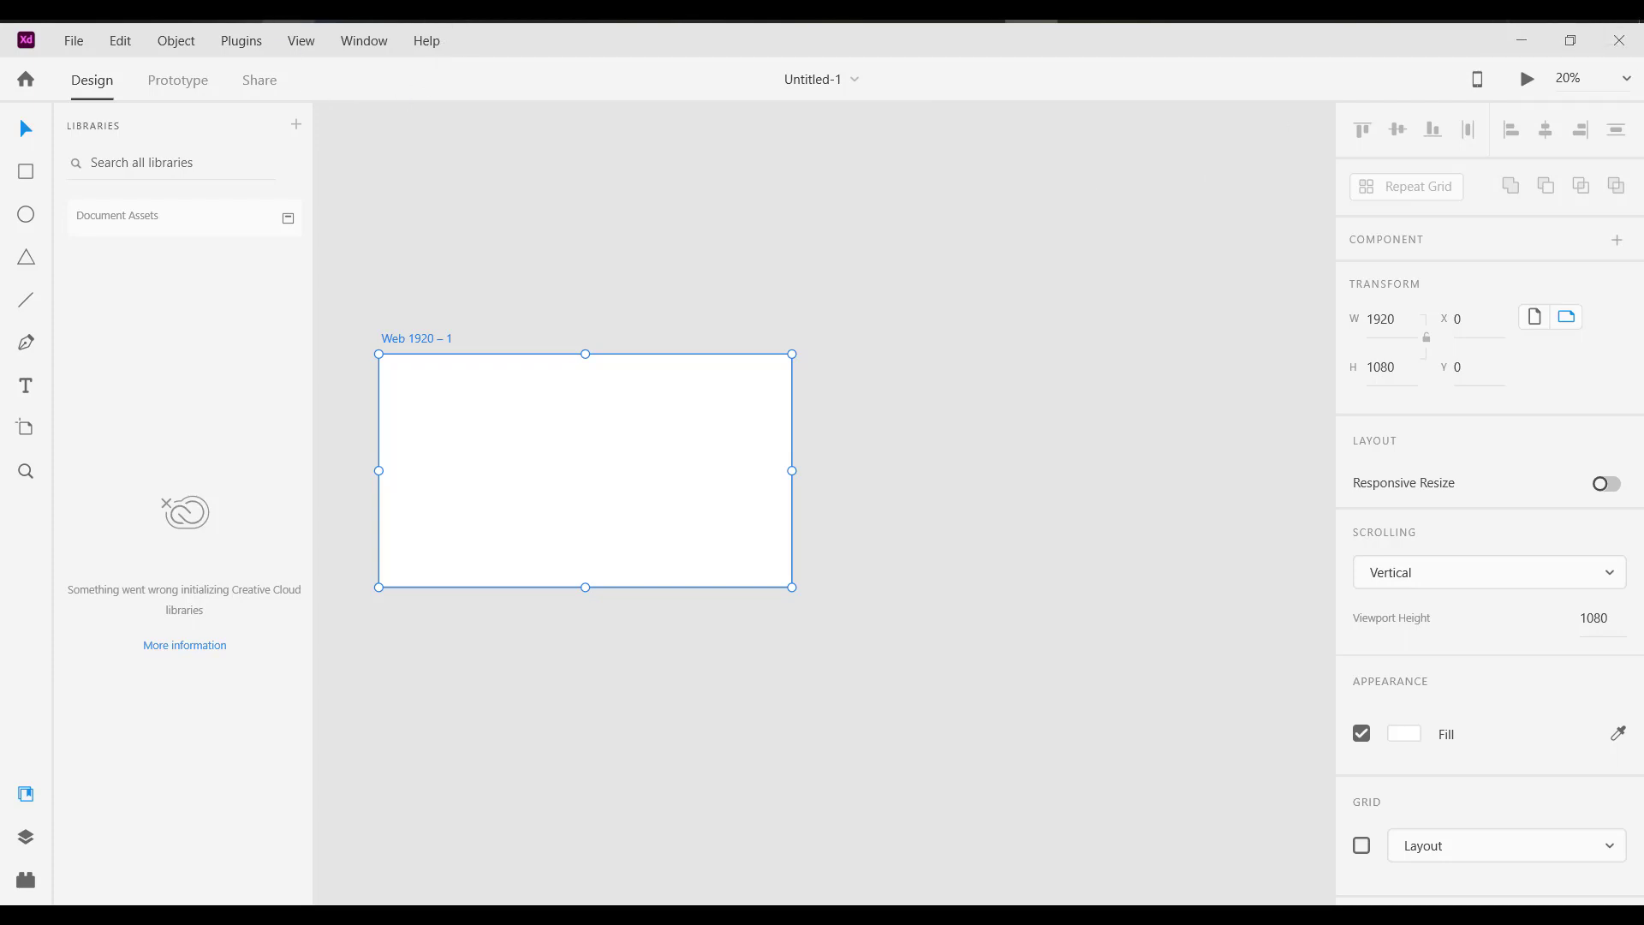
- Open Personal websitexd.xd from the Documents folder in a new File Explorer window
key("super+e")
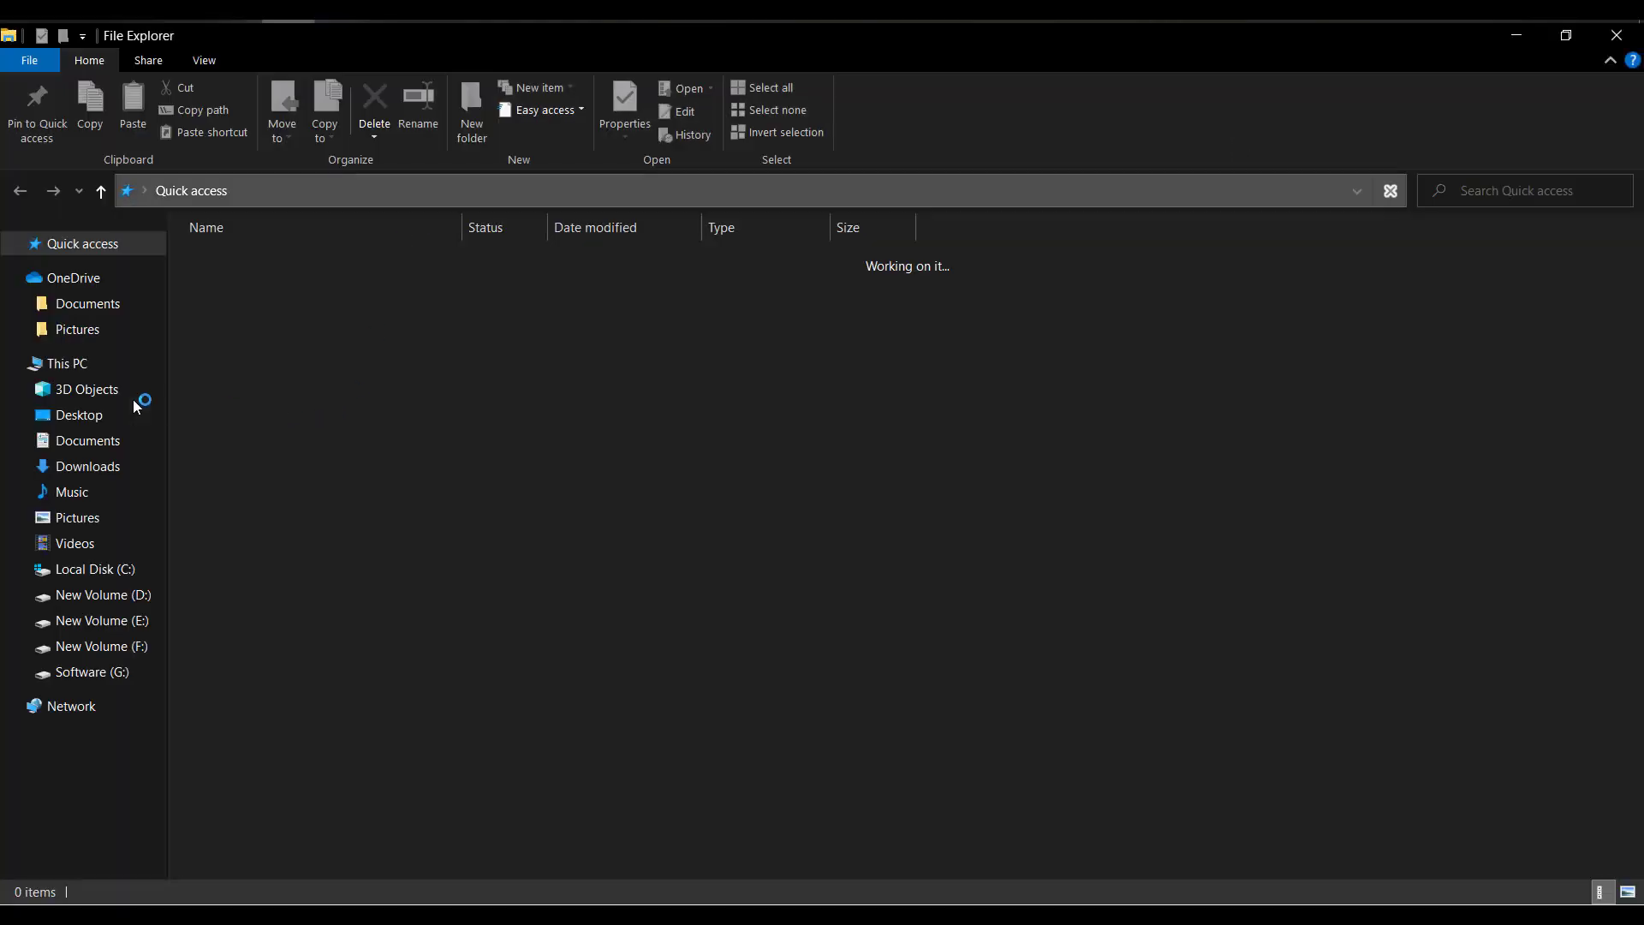
left_click(77, 543)
left_click(86, 441)
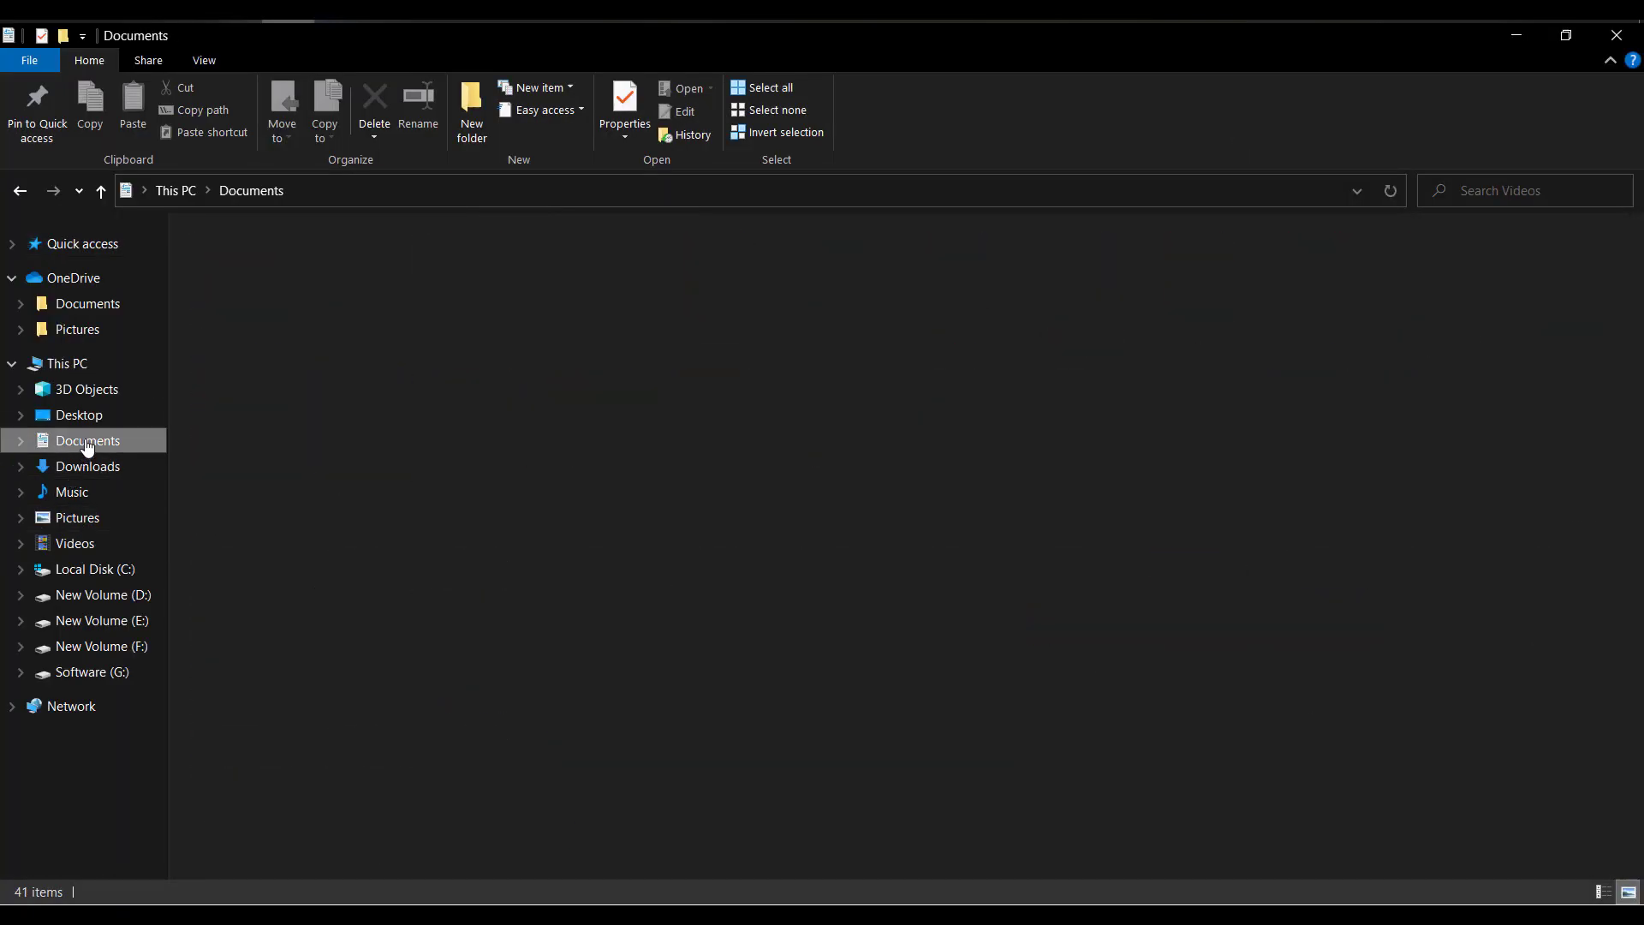
left_click(512, 471)
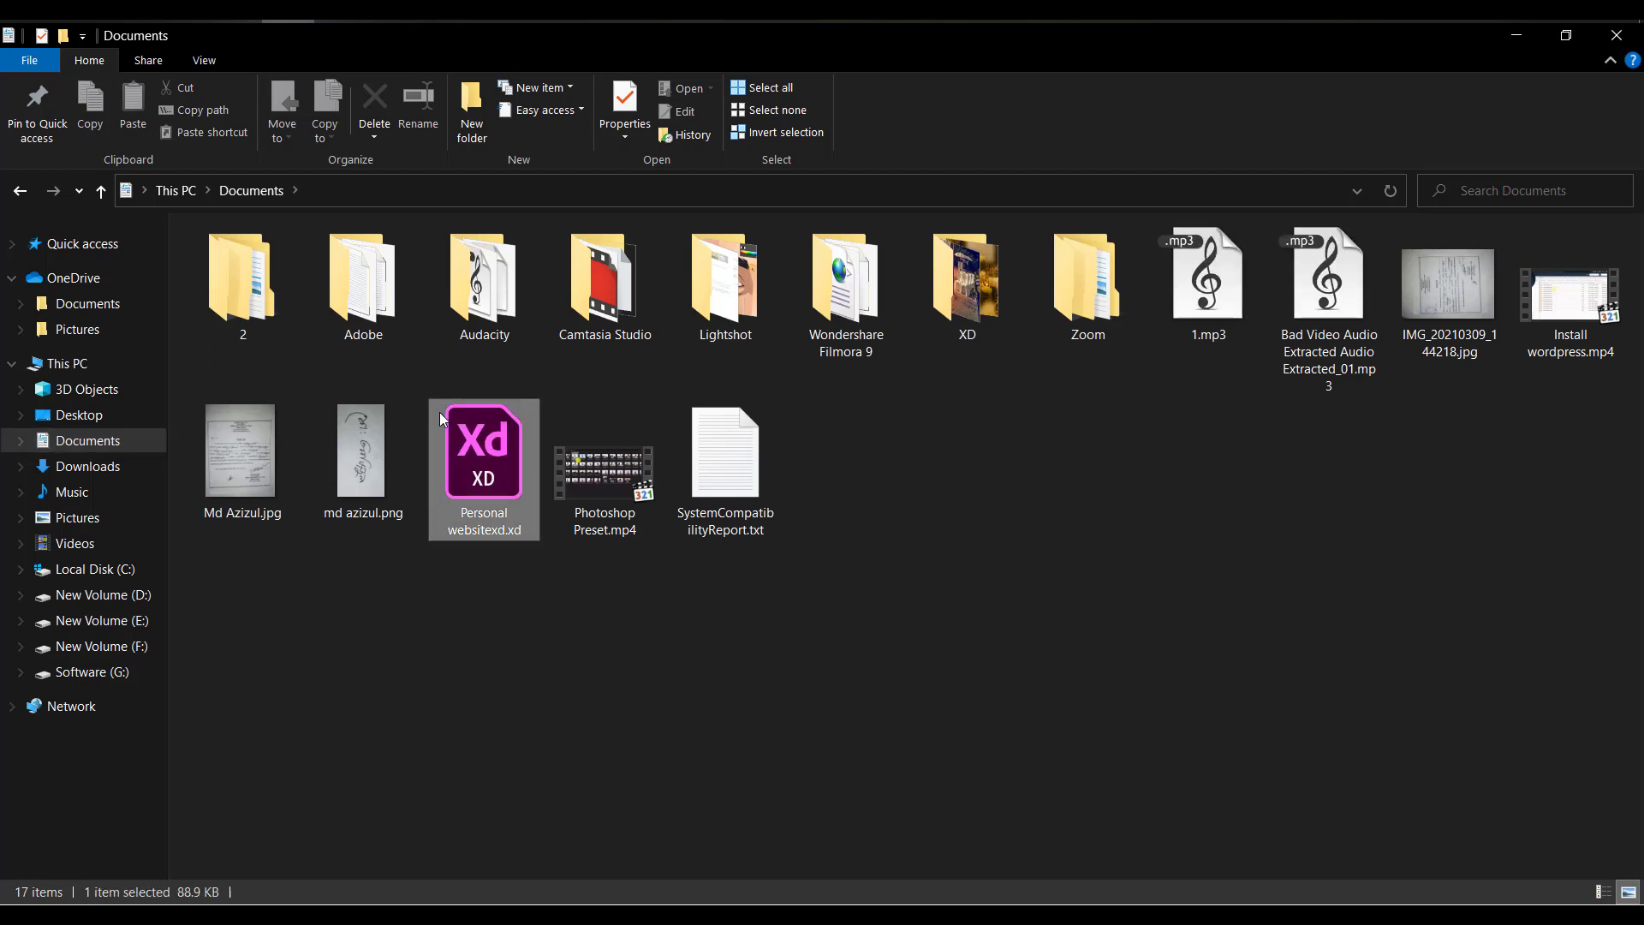
double_click(510, 468)
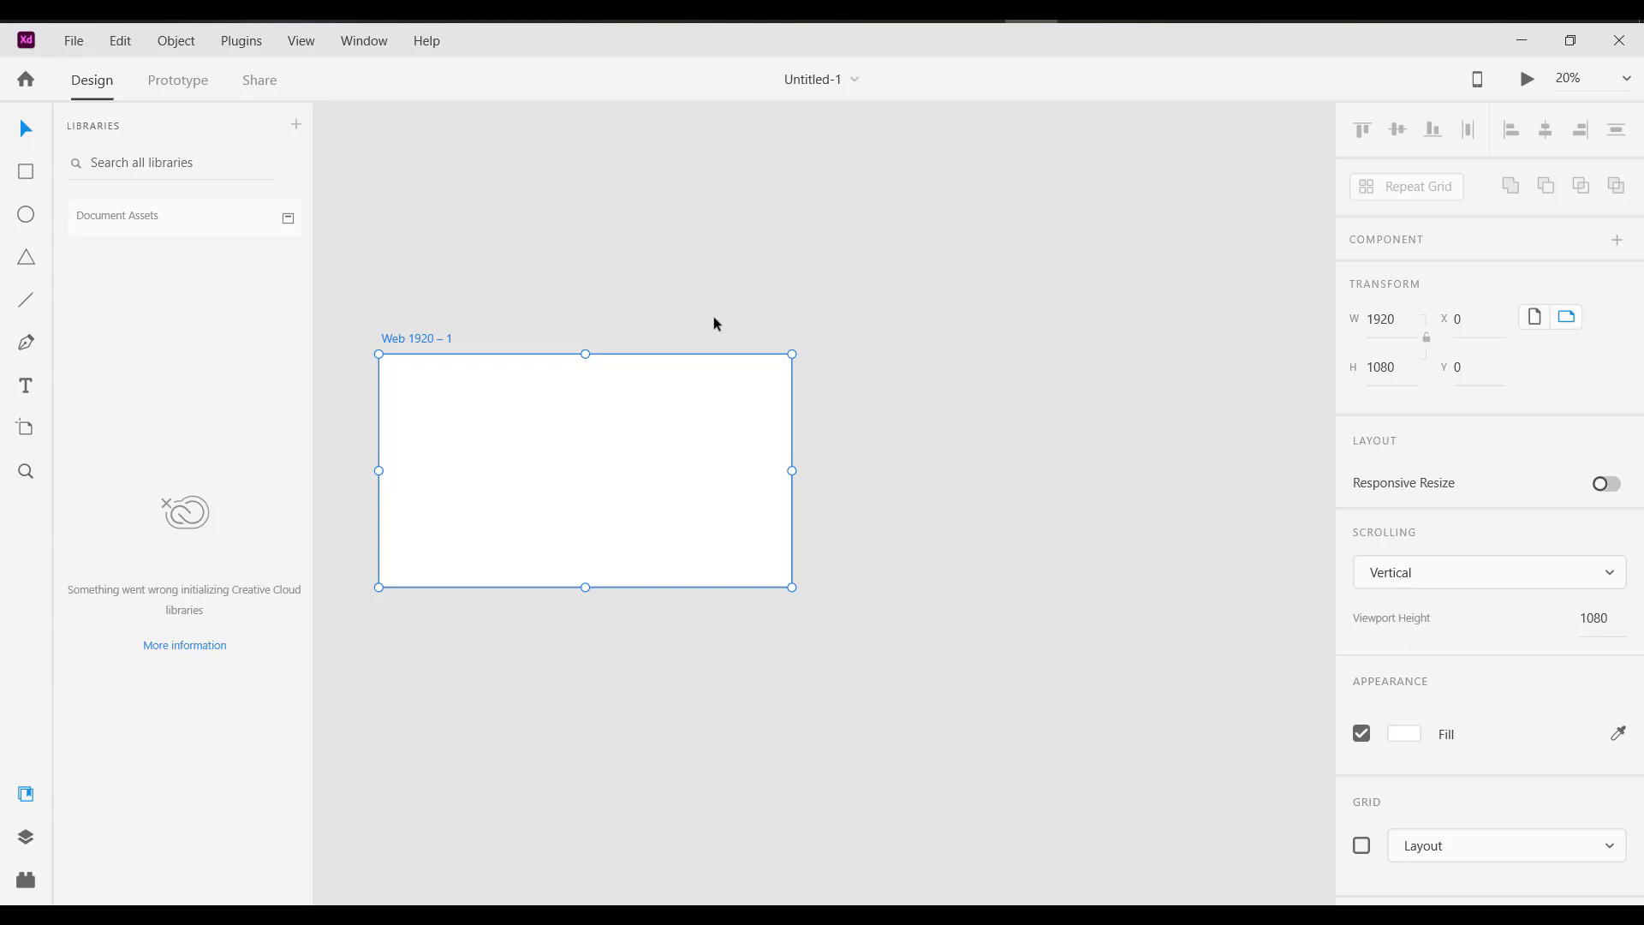
- Move the Web 1920 – 1 artboard right and extend its height to 2282
left_click_drag(562, 425, 632, 415)
scroll(634, 416, "down", 1)
scroll(635, 416, "down", 1)
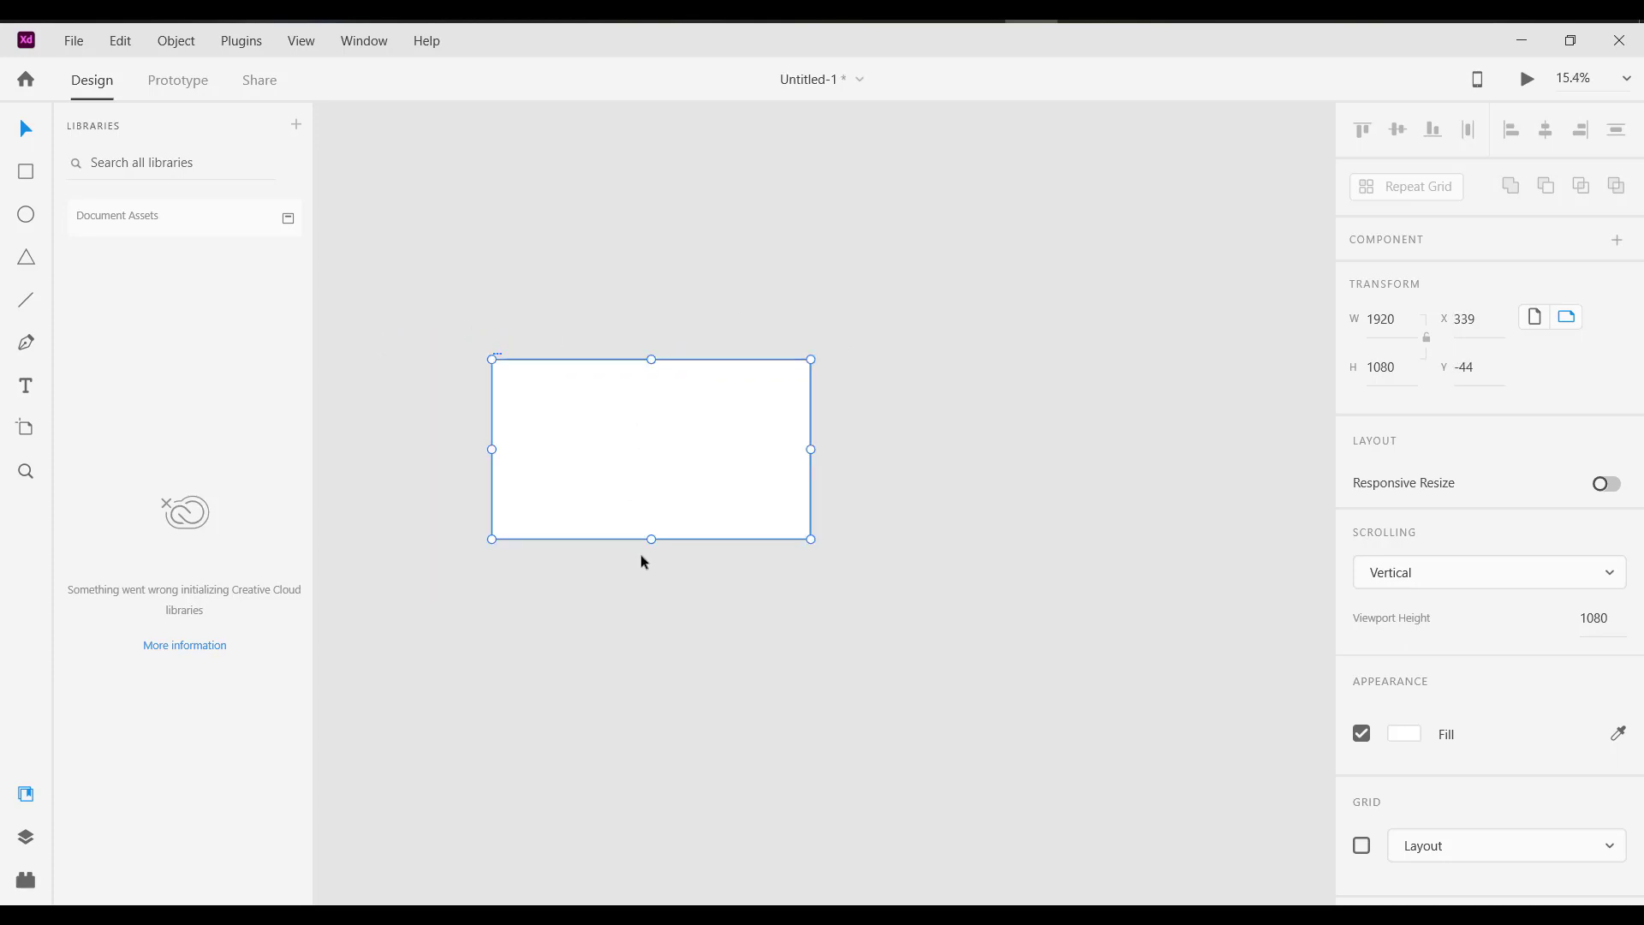
left_click_drag(650, 650, 651, 738)
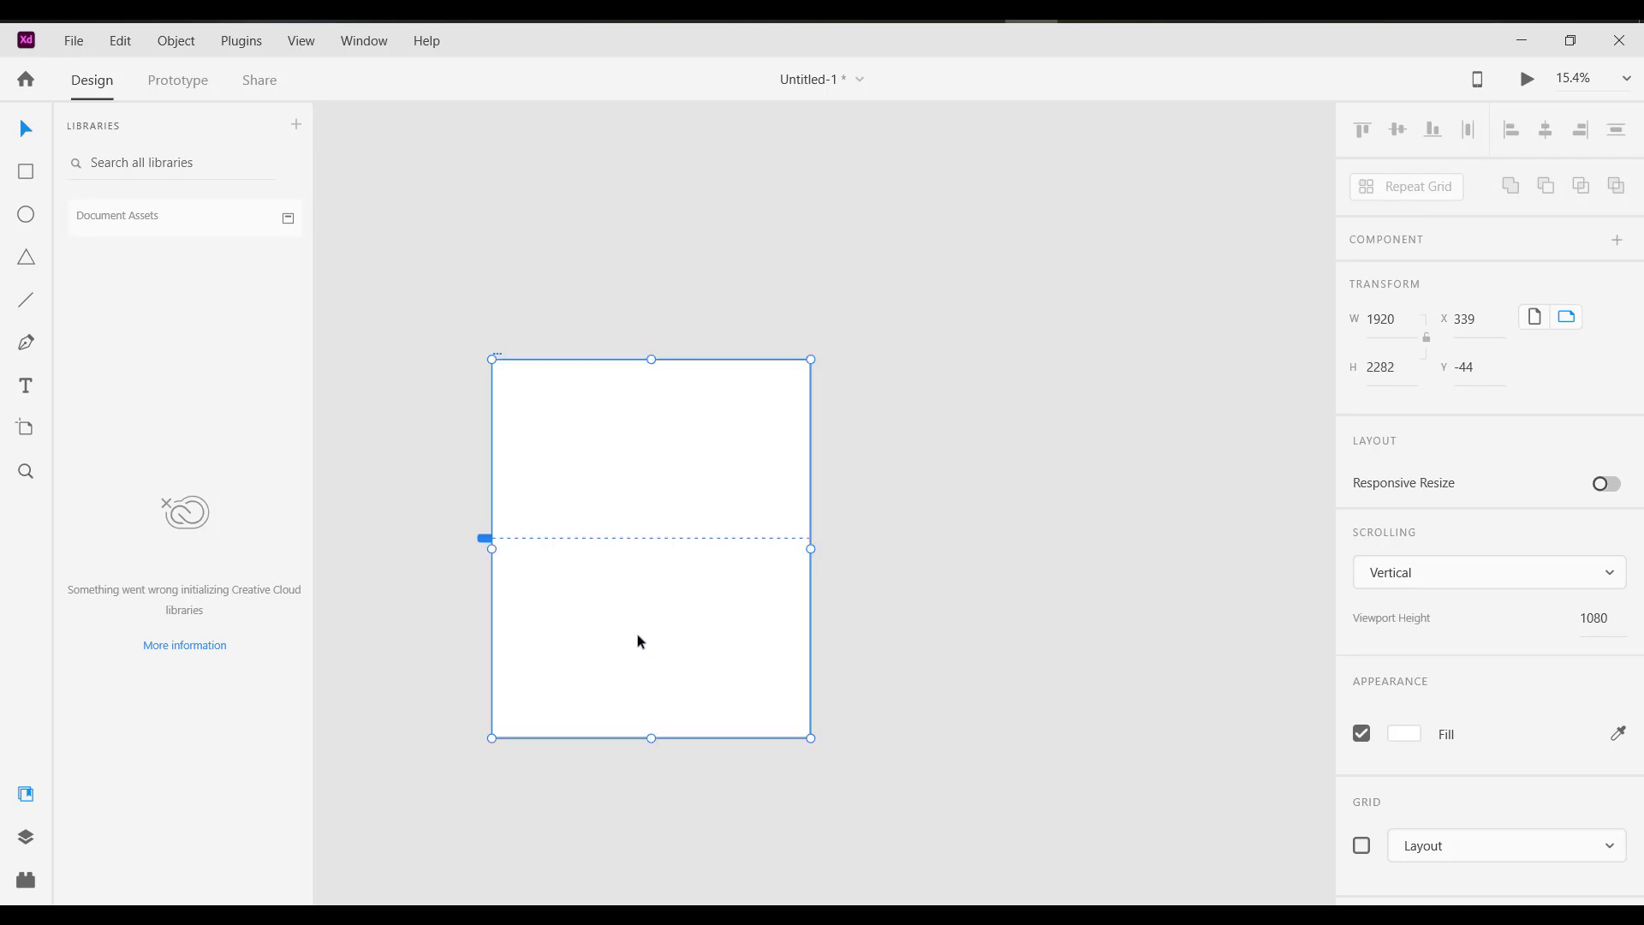
- Copy and paste the artboard, place the copy to its right, and close Untitled-1
right_click(670, 476)
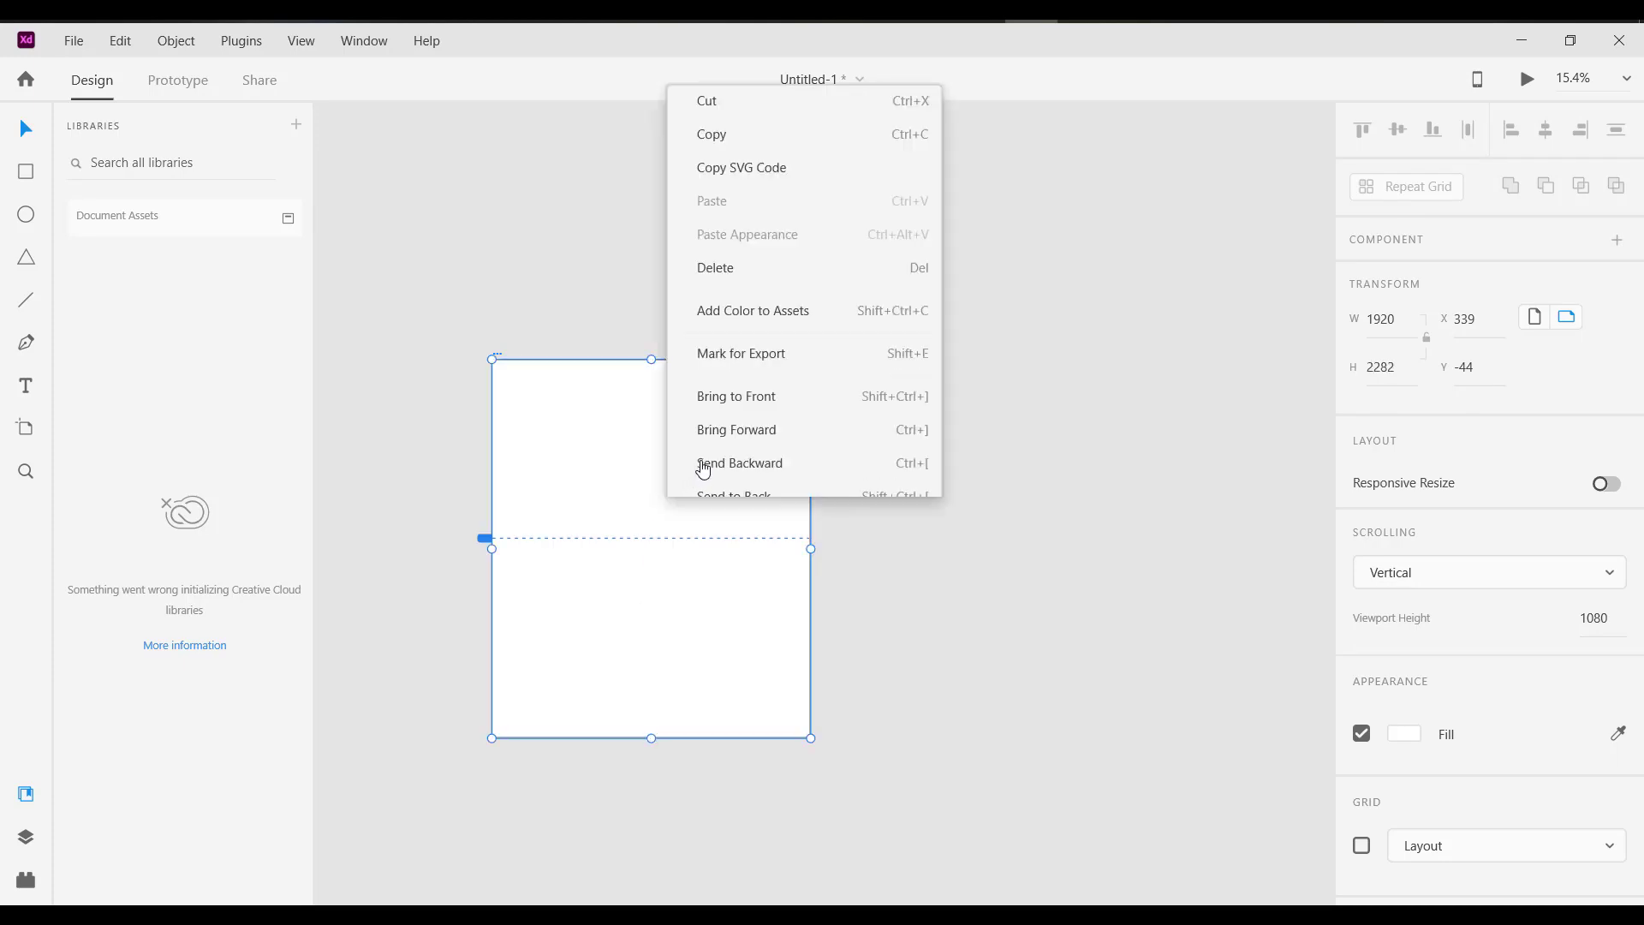
left_click(764, 68)
left_click(1092, 339)
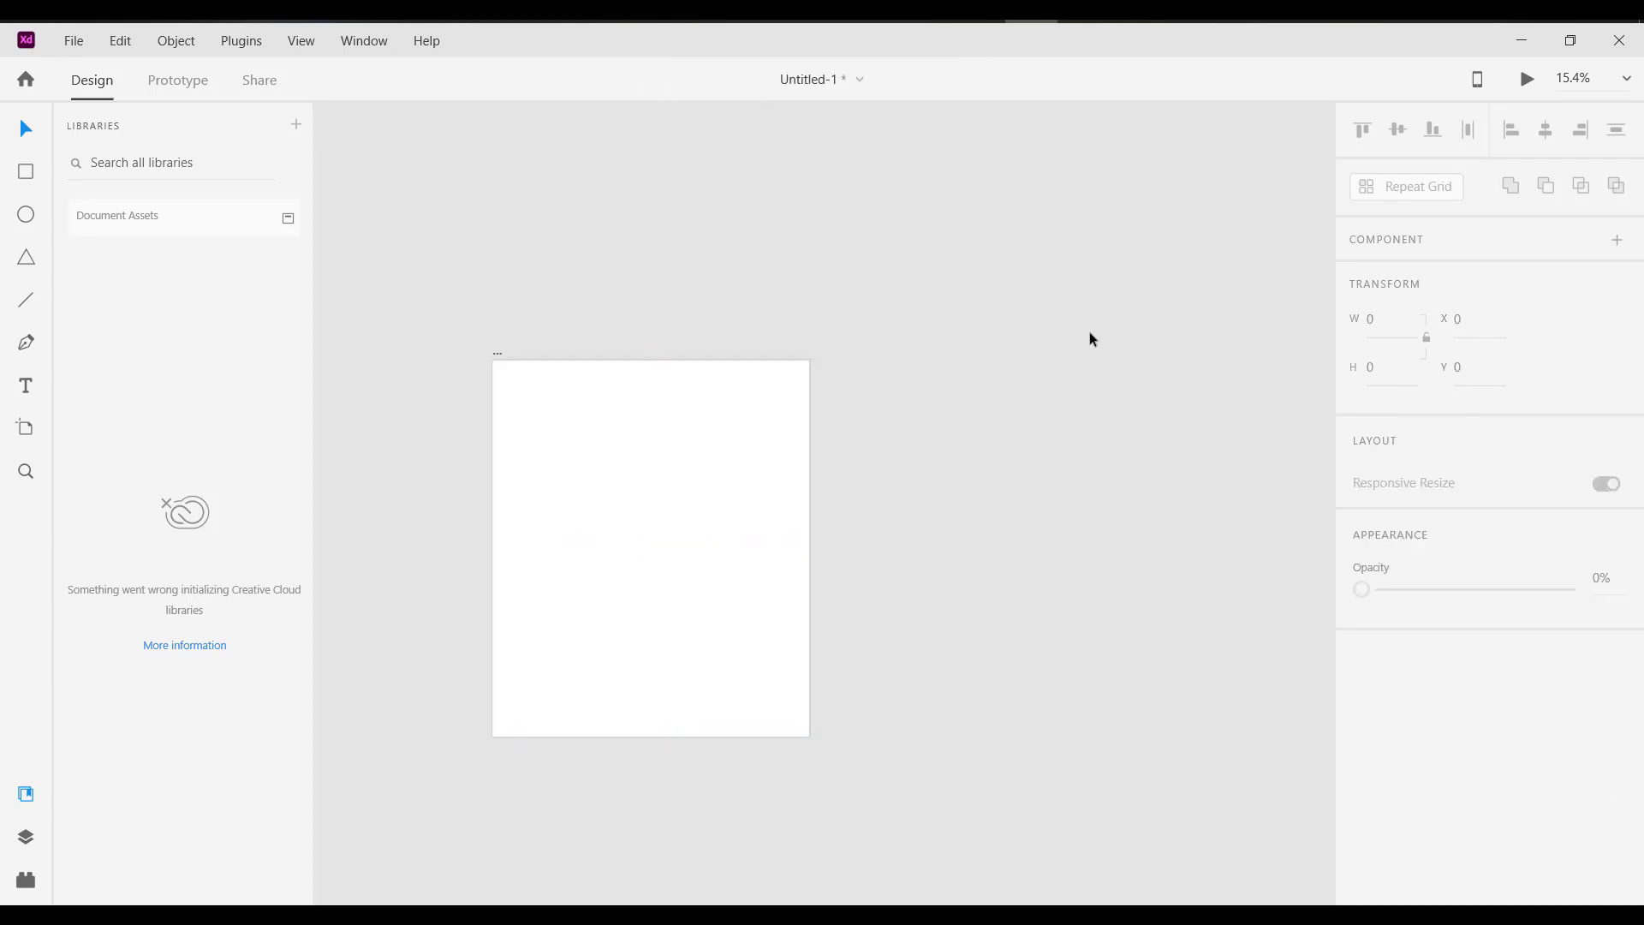
key("ctrl+v")
scroll(1111, 449, "down", 4)
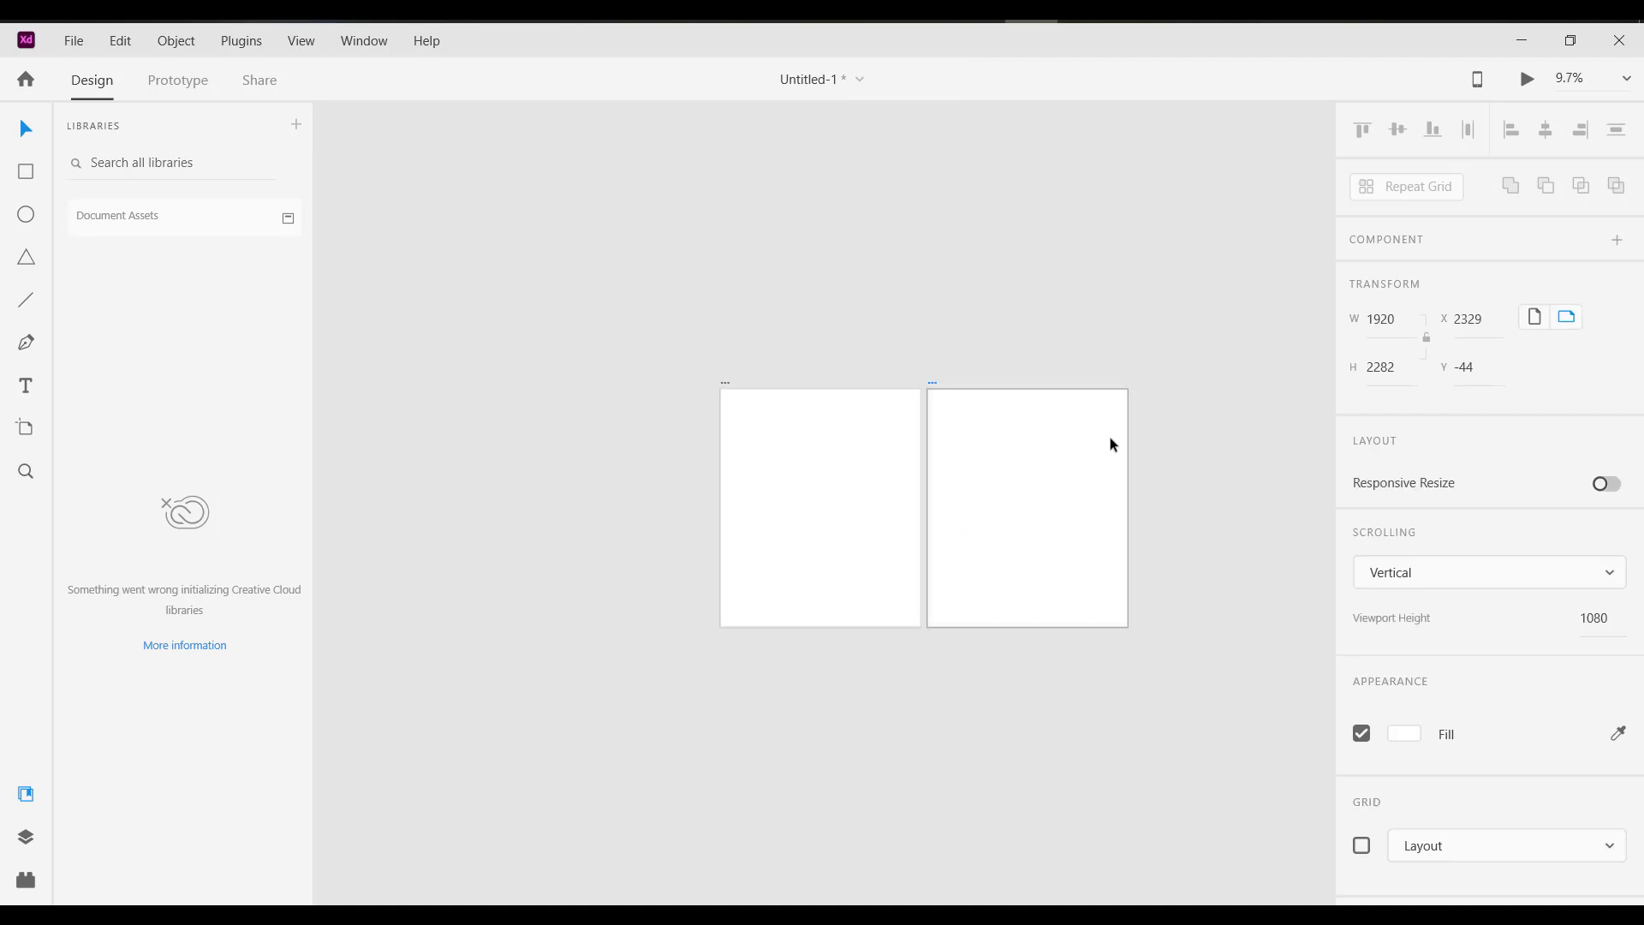
left_click_drag(1045, 485, 1074, 452)
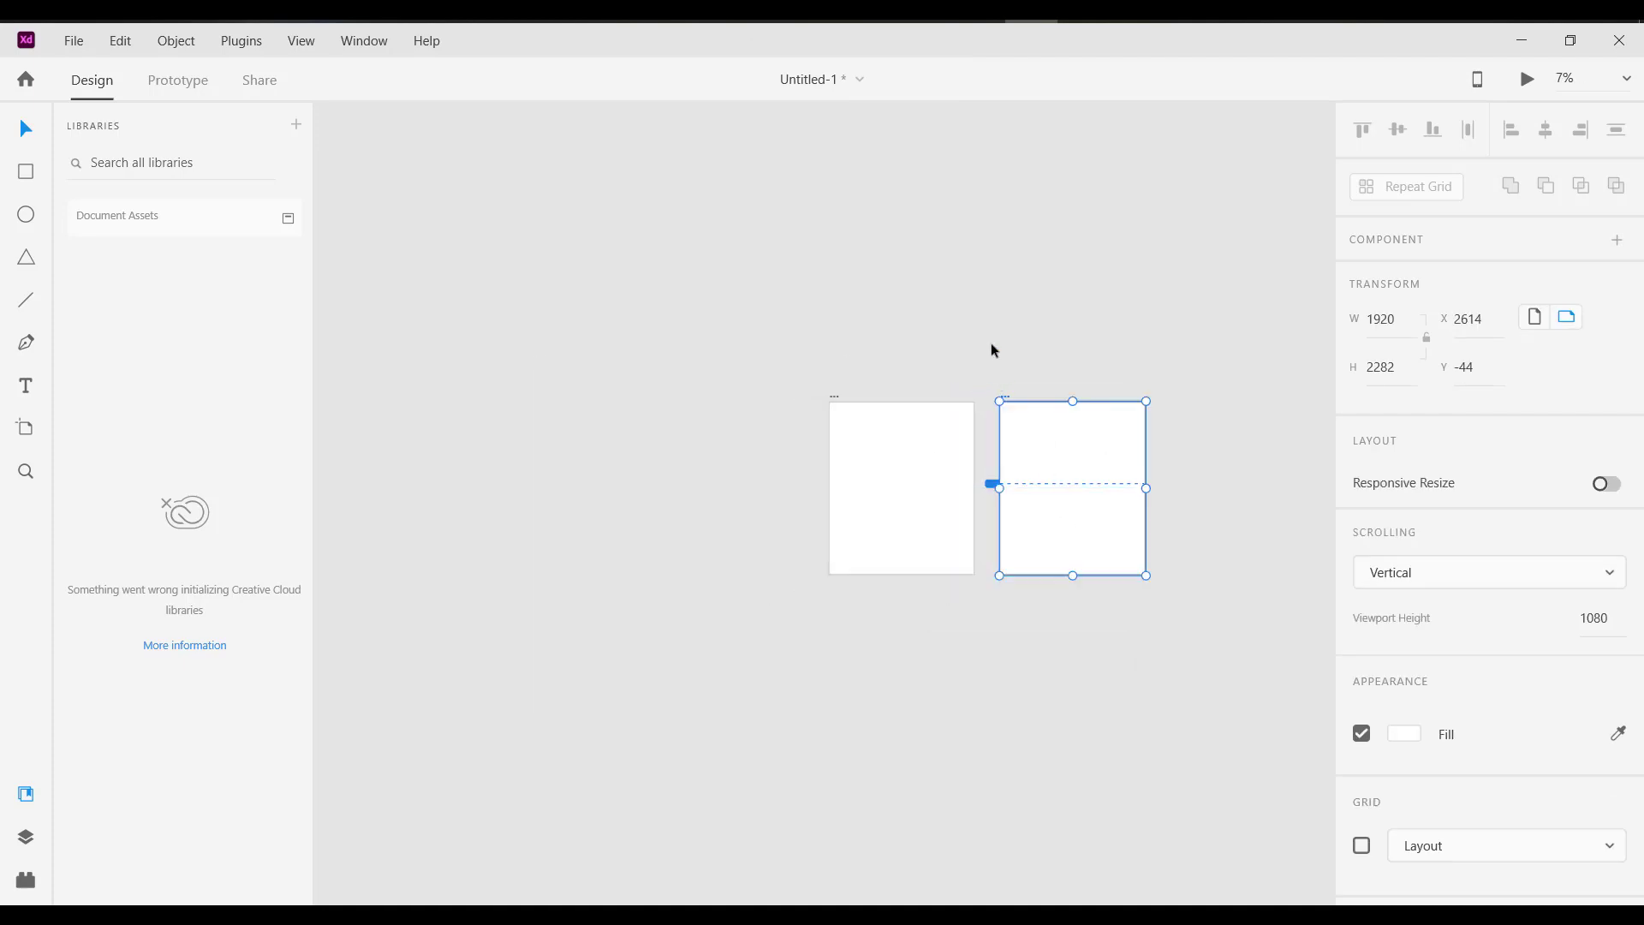
left_click(991, 349)
left_click(929, 463)
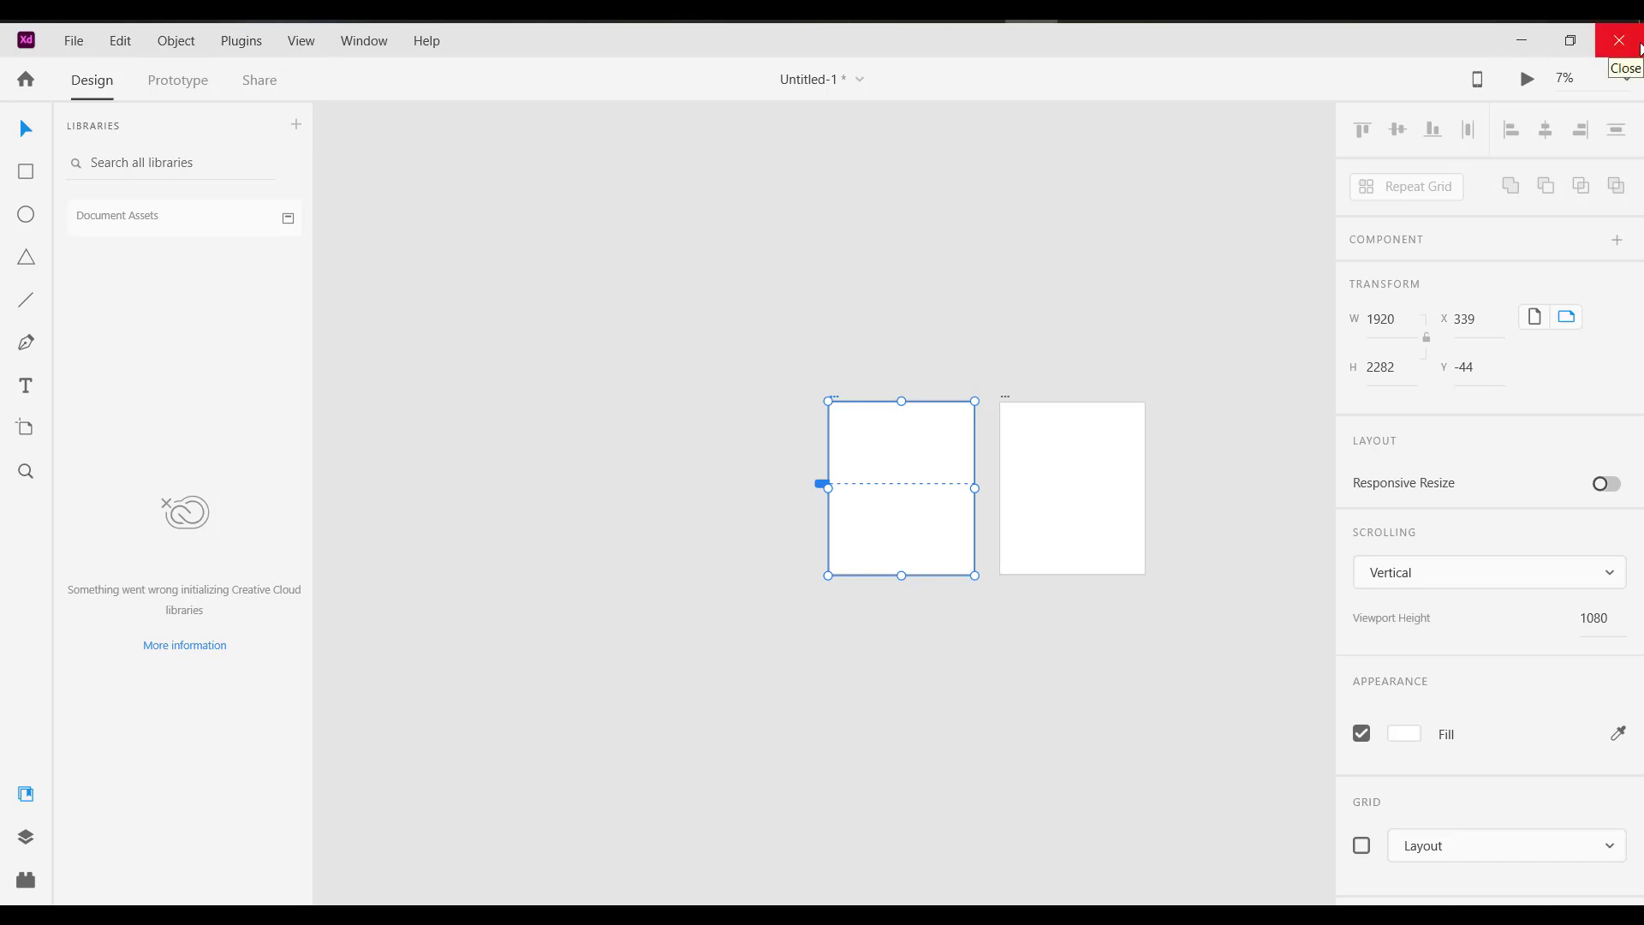
left_click(1620, 40)
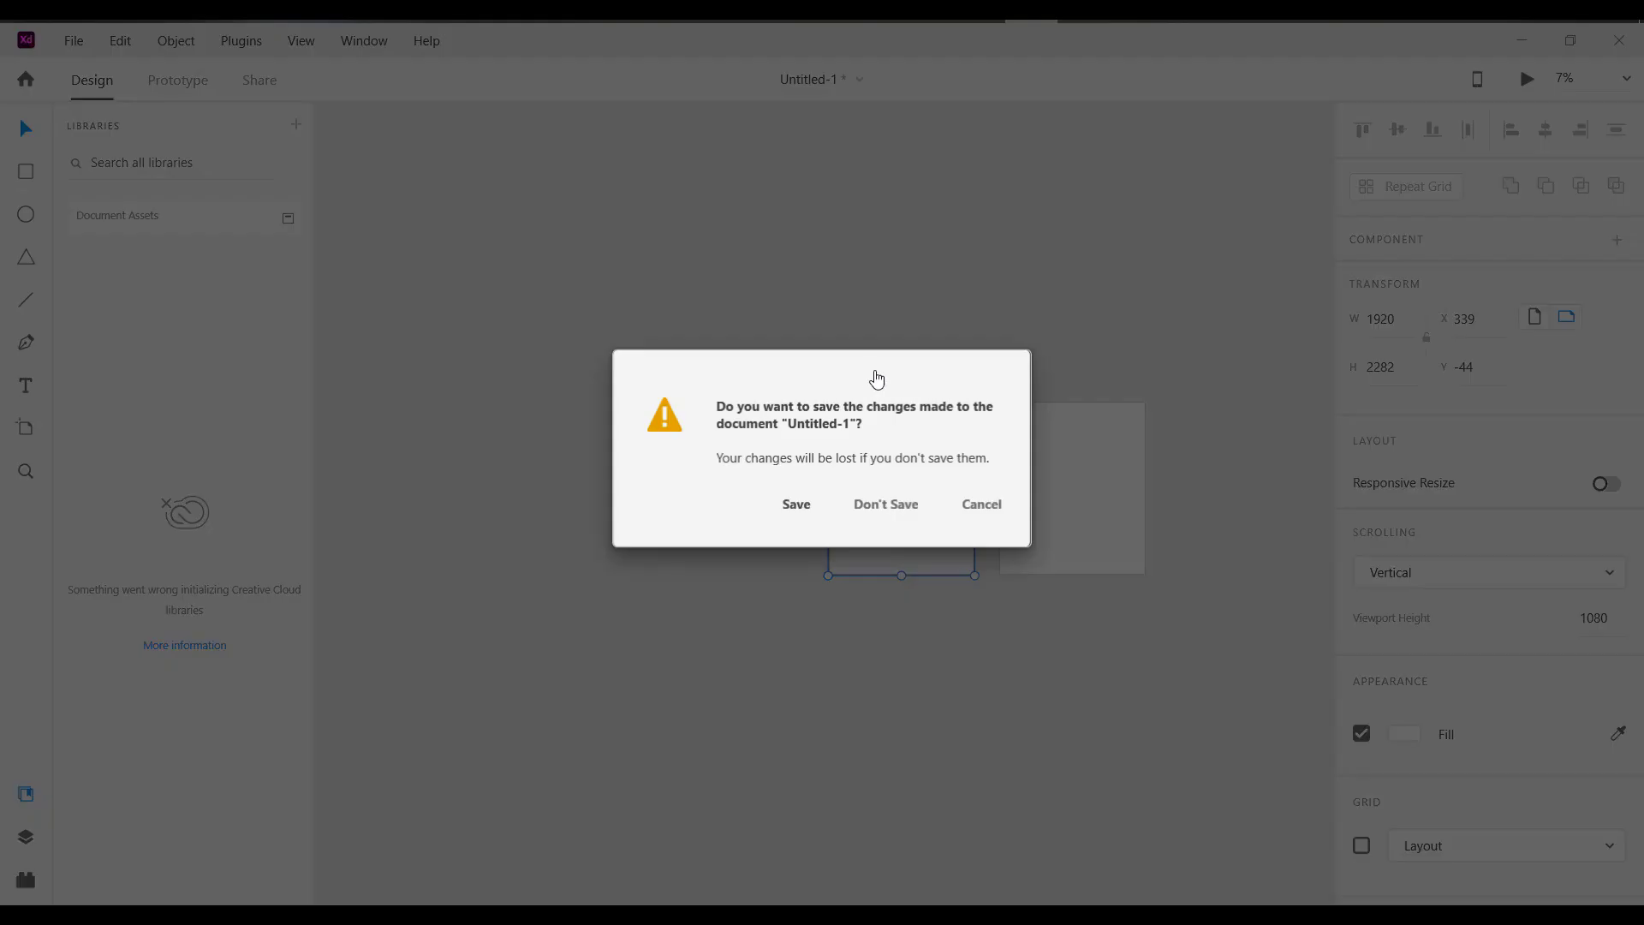
- Discard Untitled-1's changes and duplicate Personal websitexd.xd in Documents as Personal websitexd - Copy.xd
left_click(885, 503)
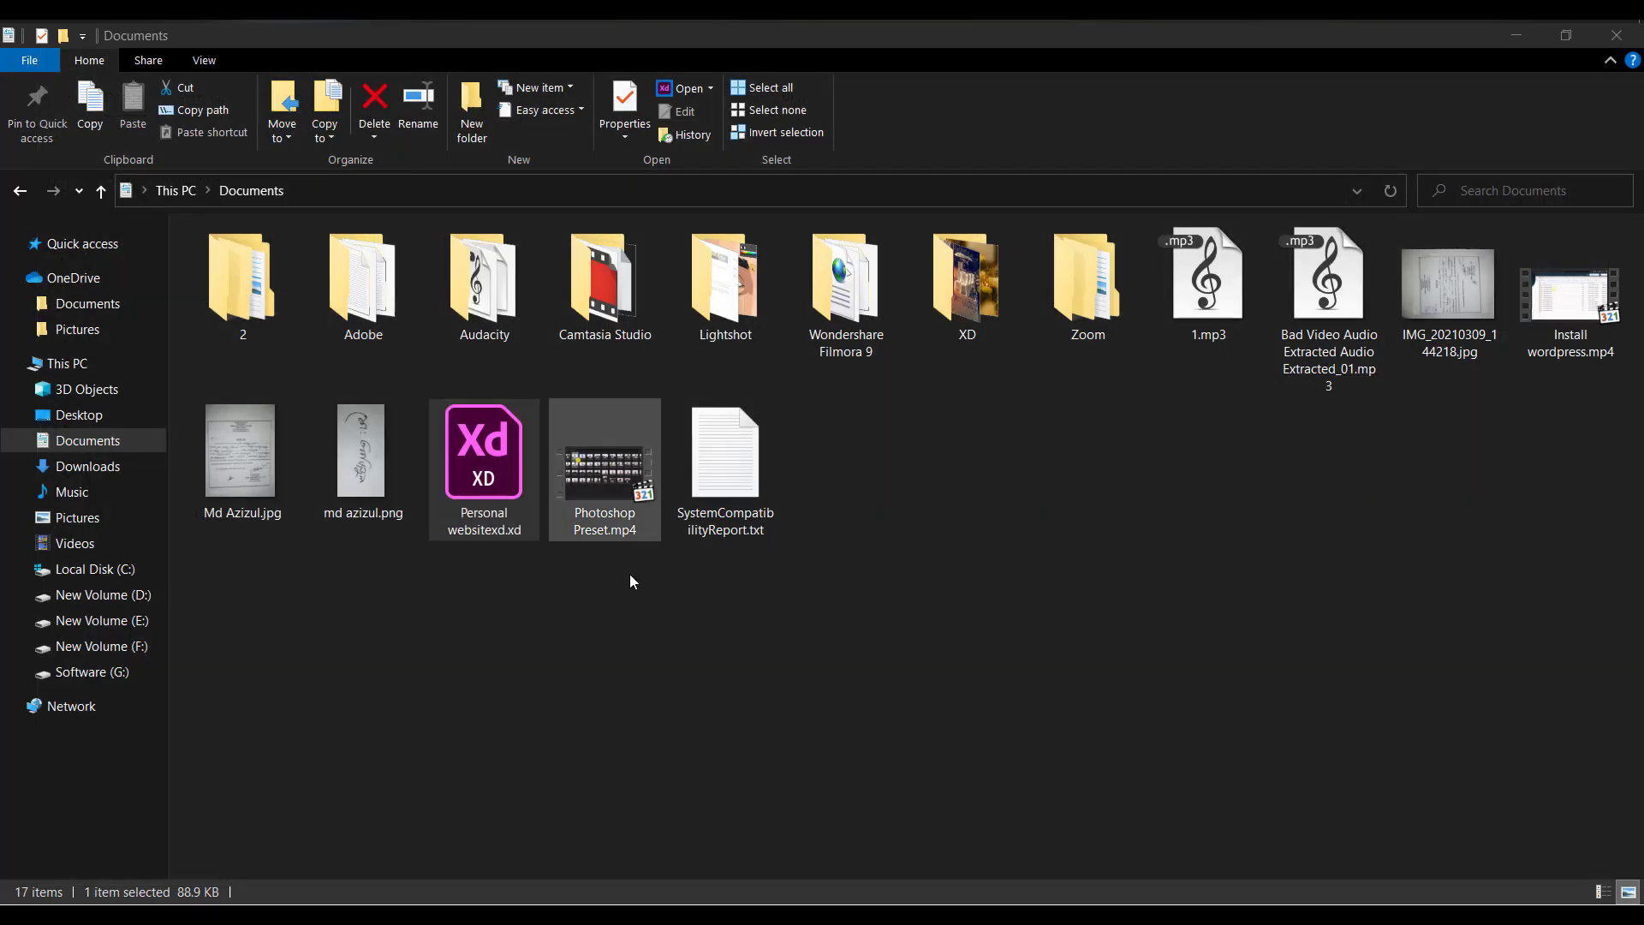
right_click(495, 486)
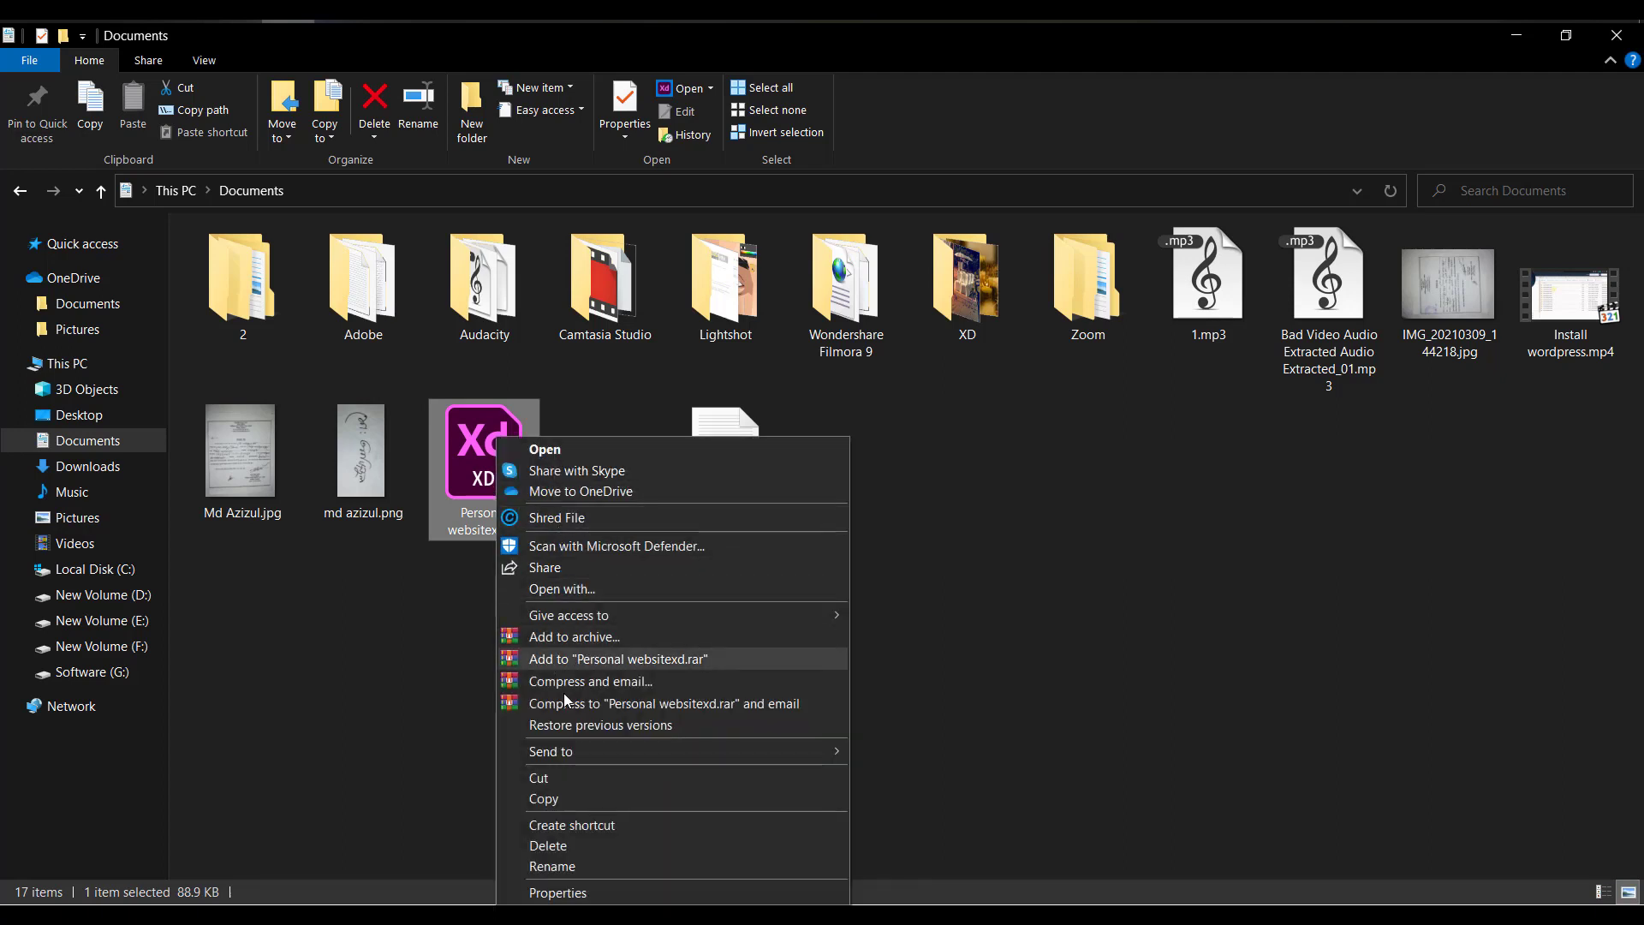
right_click(447, 683)
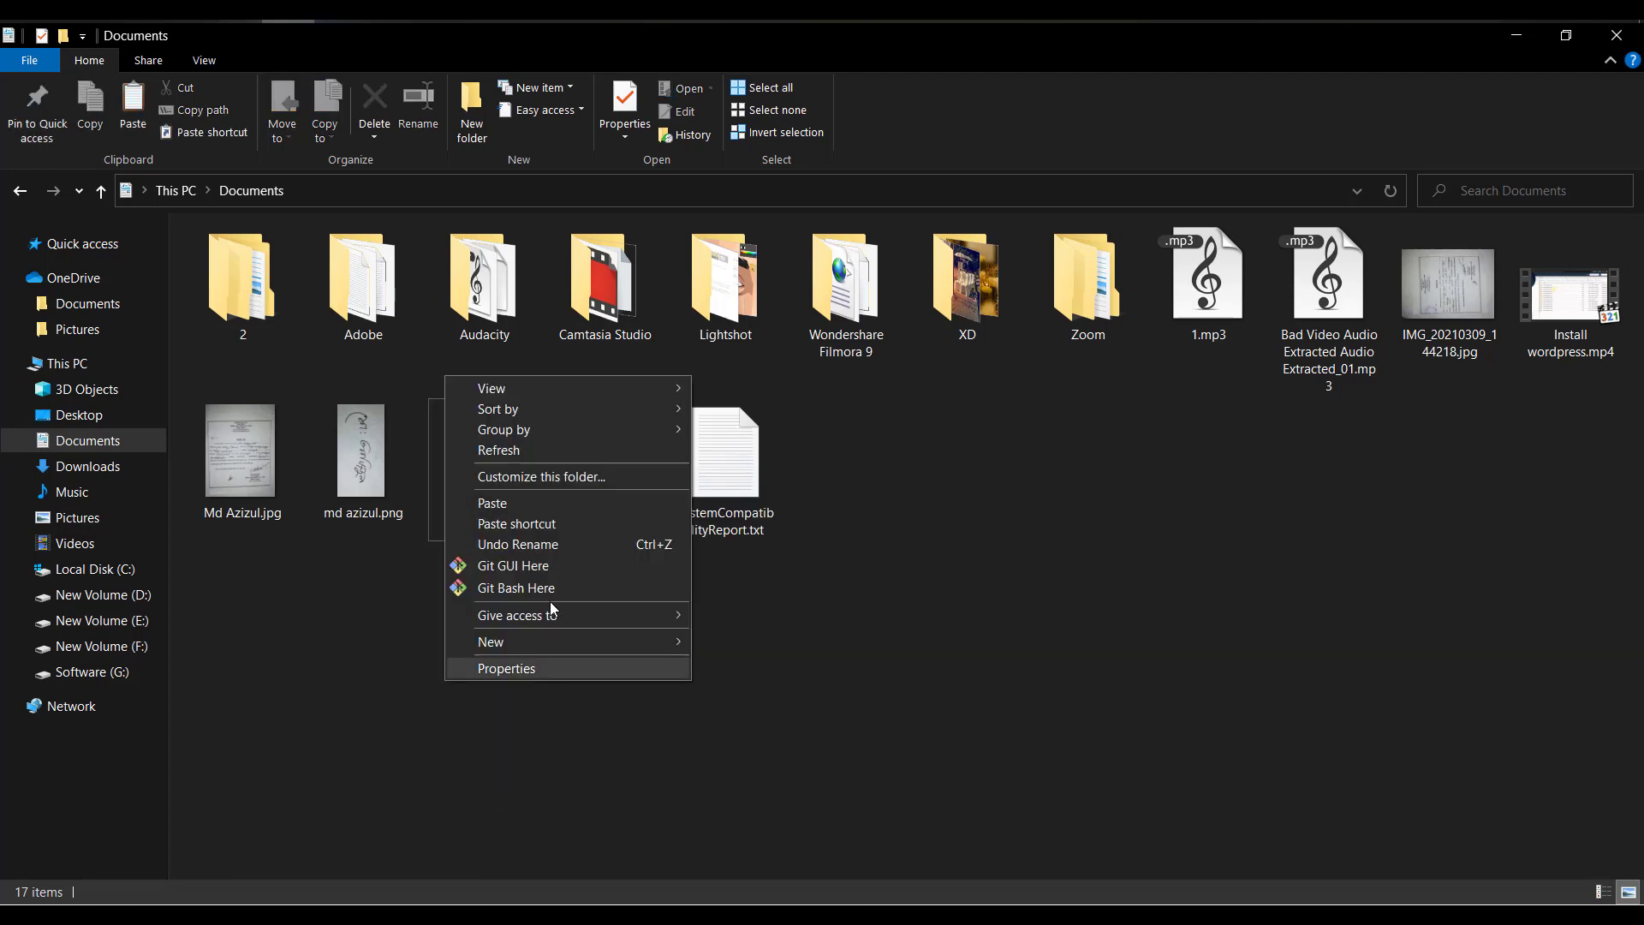
left_click(532, 500)
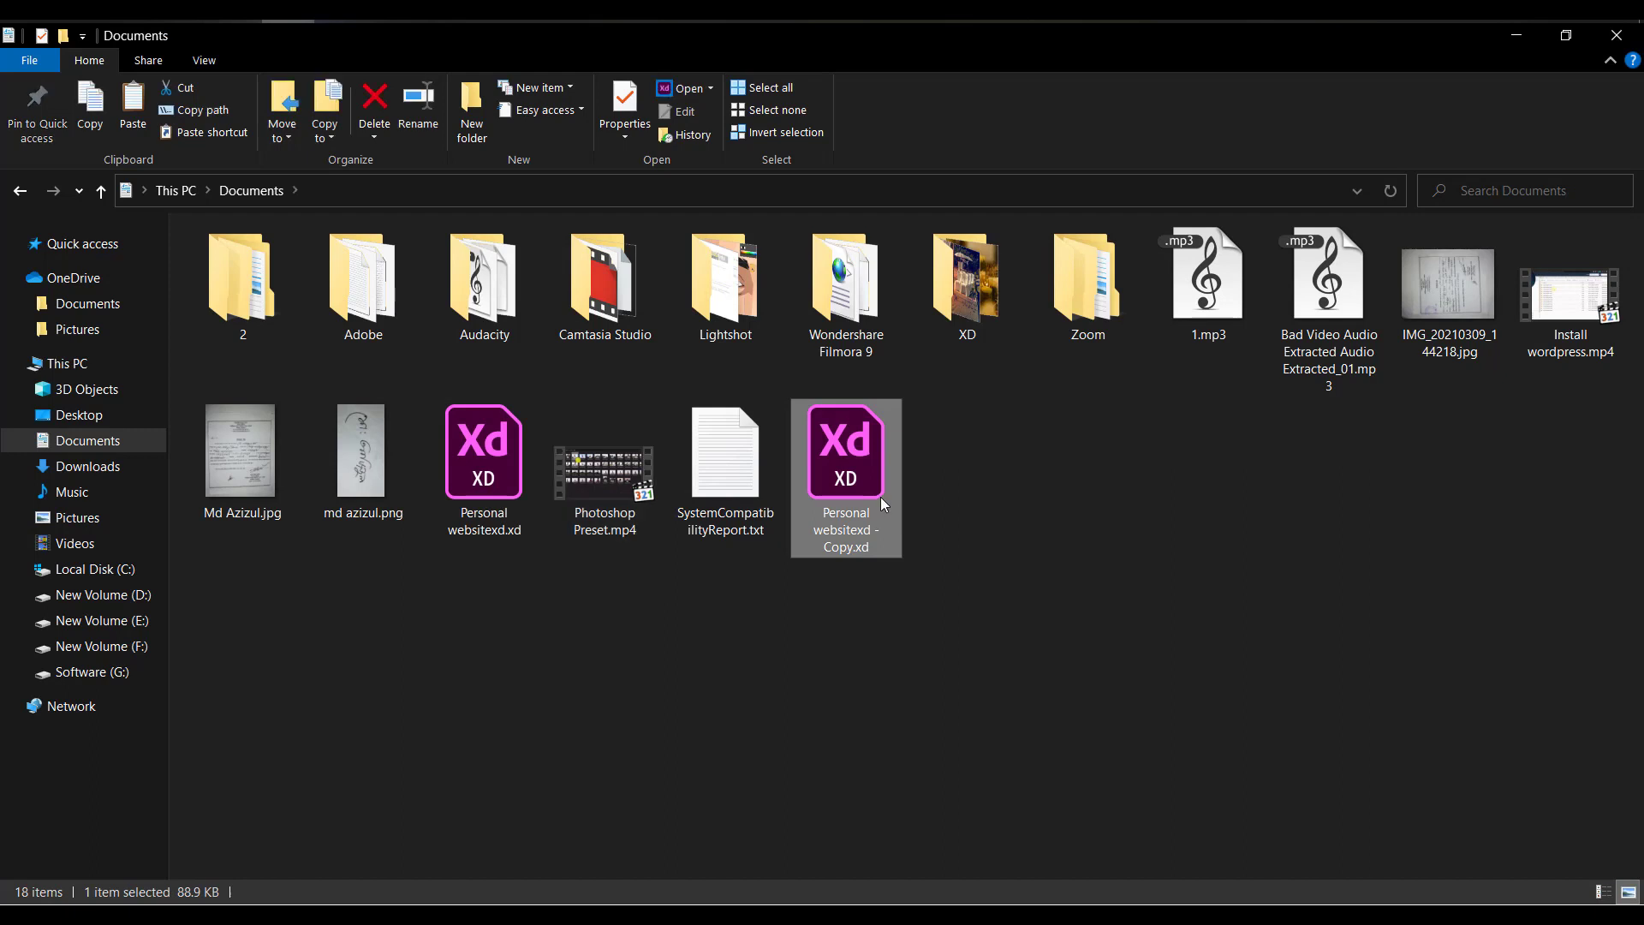
left_click(876, 440)
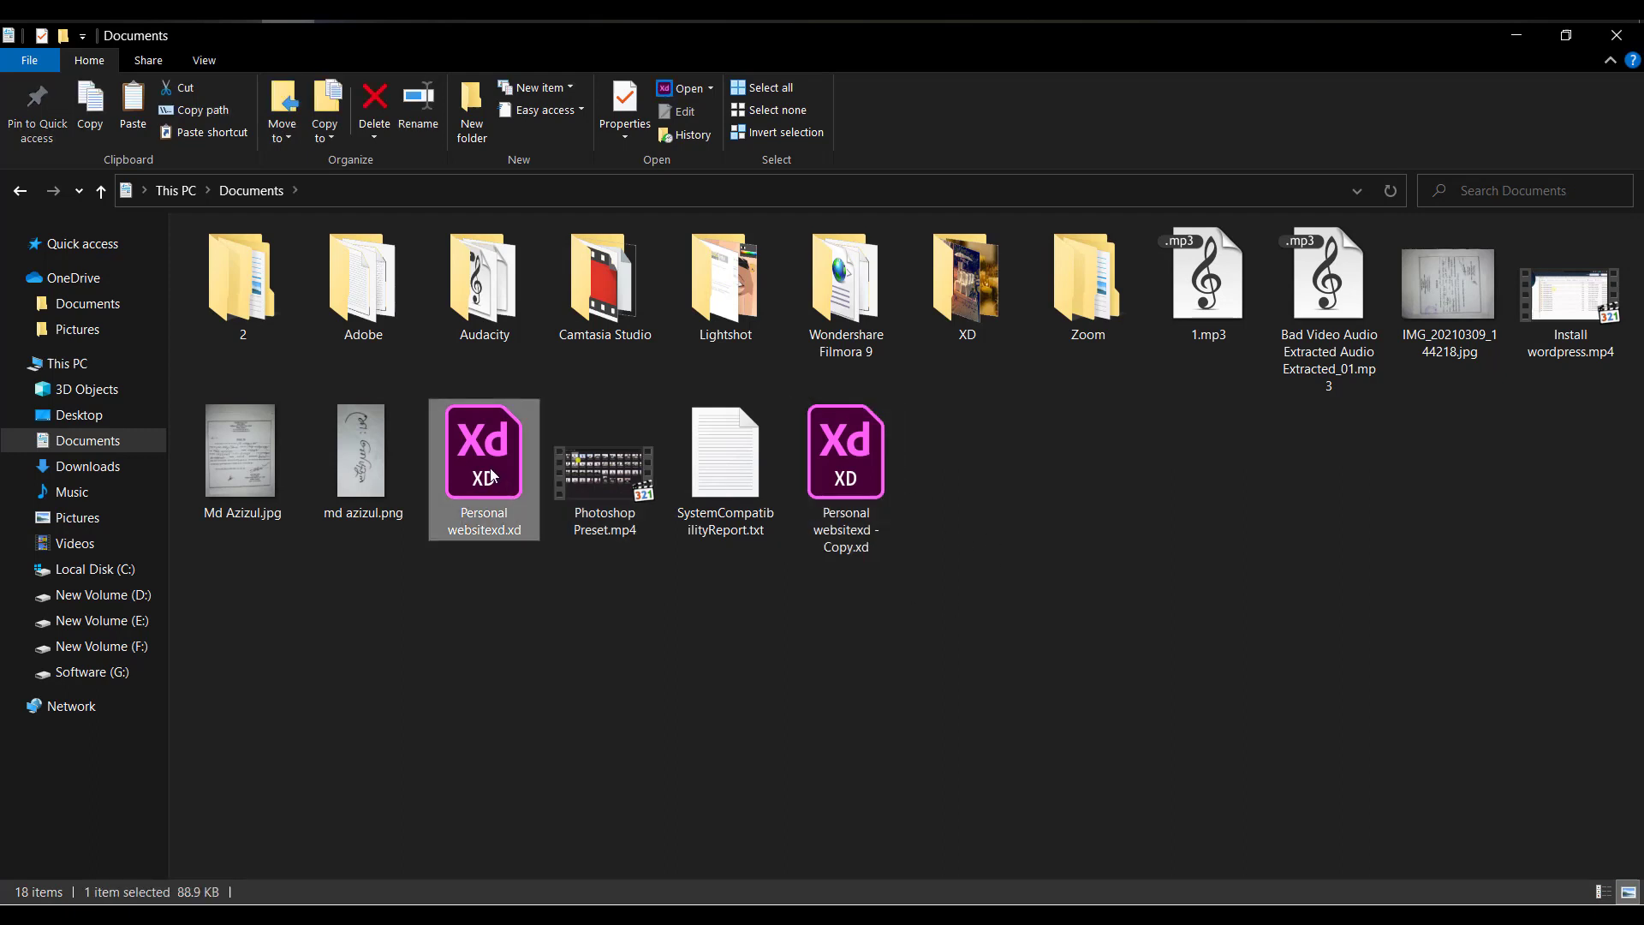
left_click(506, 441)
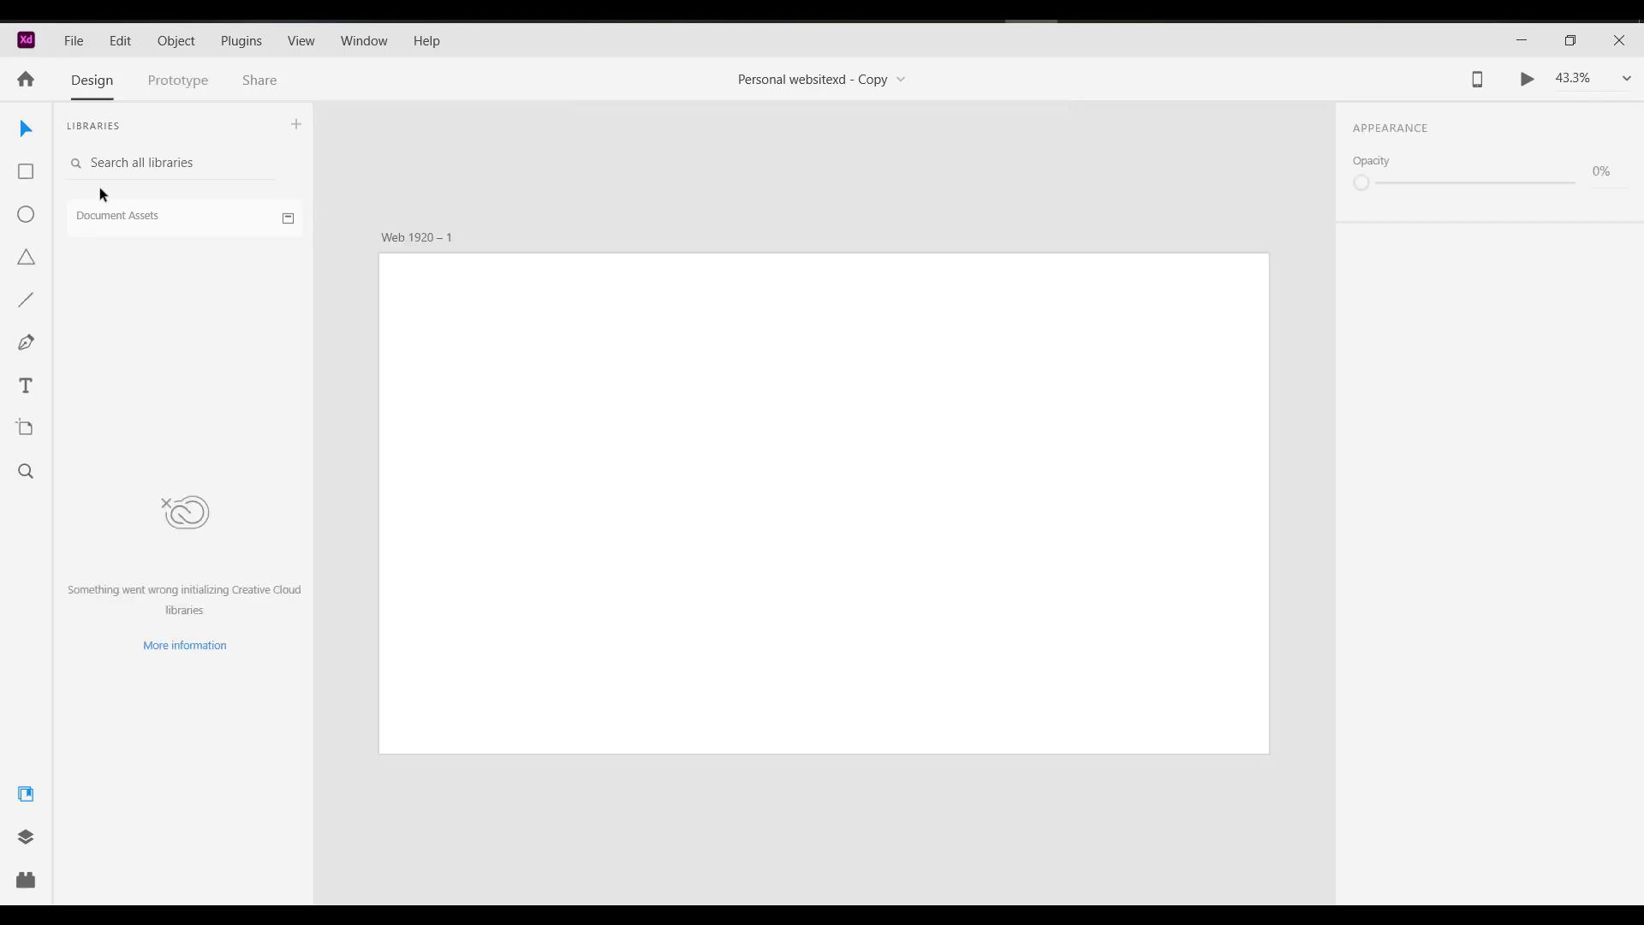
- Bring the Documents File Explorer window forward, clear its file selection, and close it
scroll(703, 348, "down", 5)
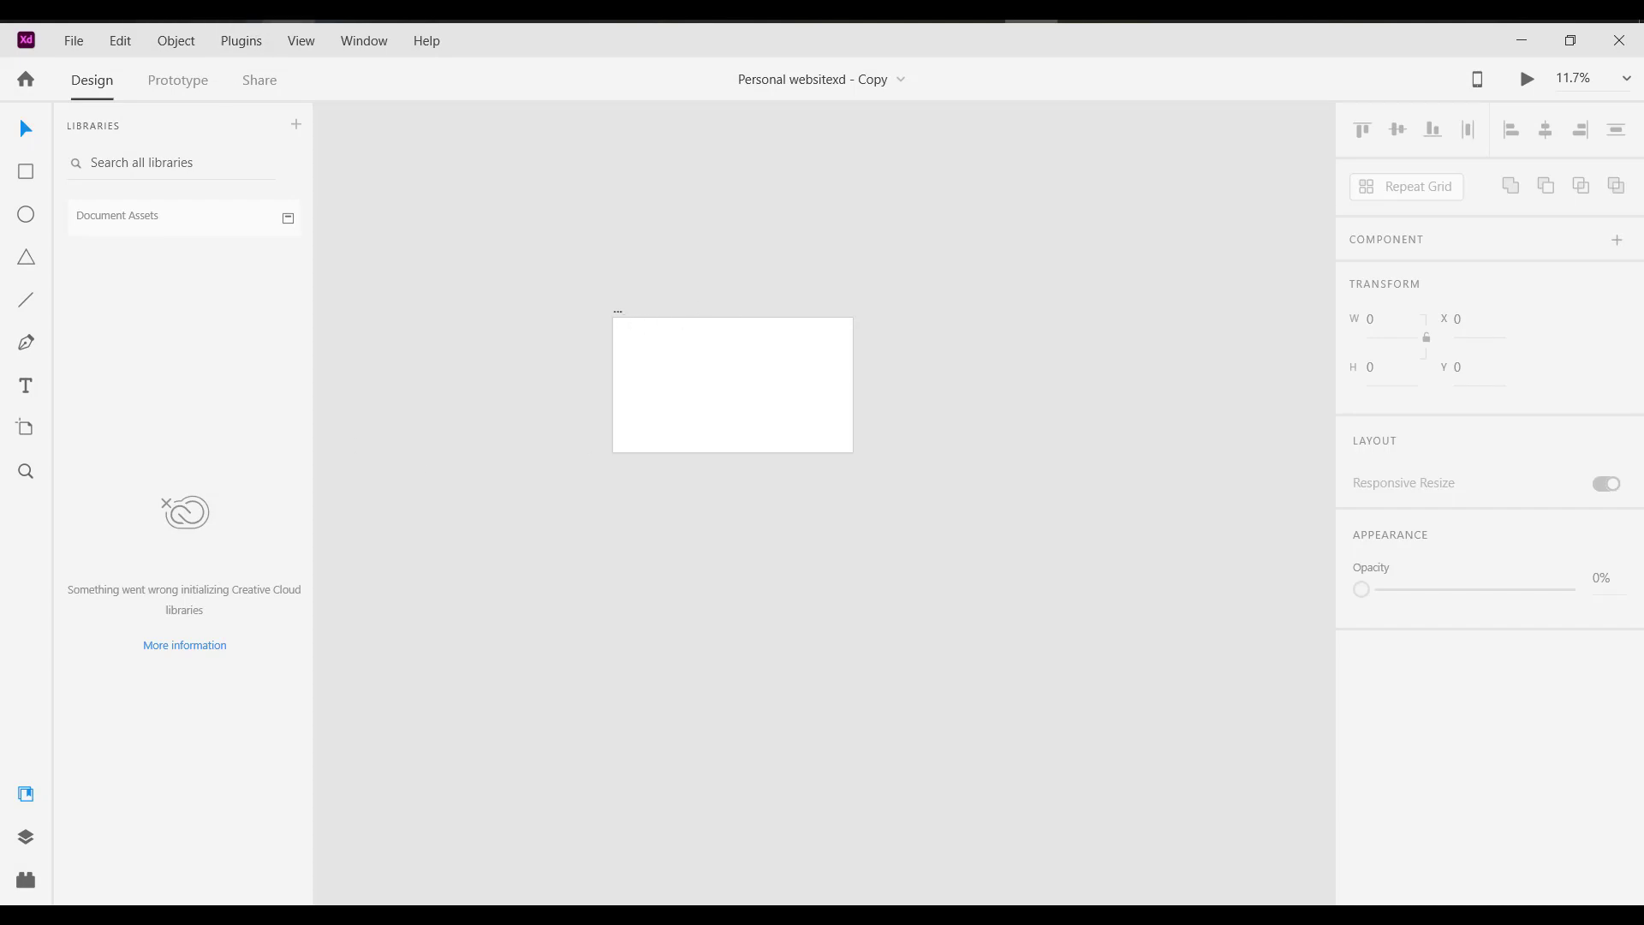
mouse_move(288, 13)
left_click(308, 141)
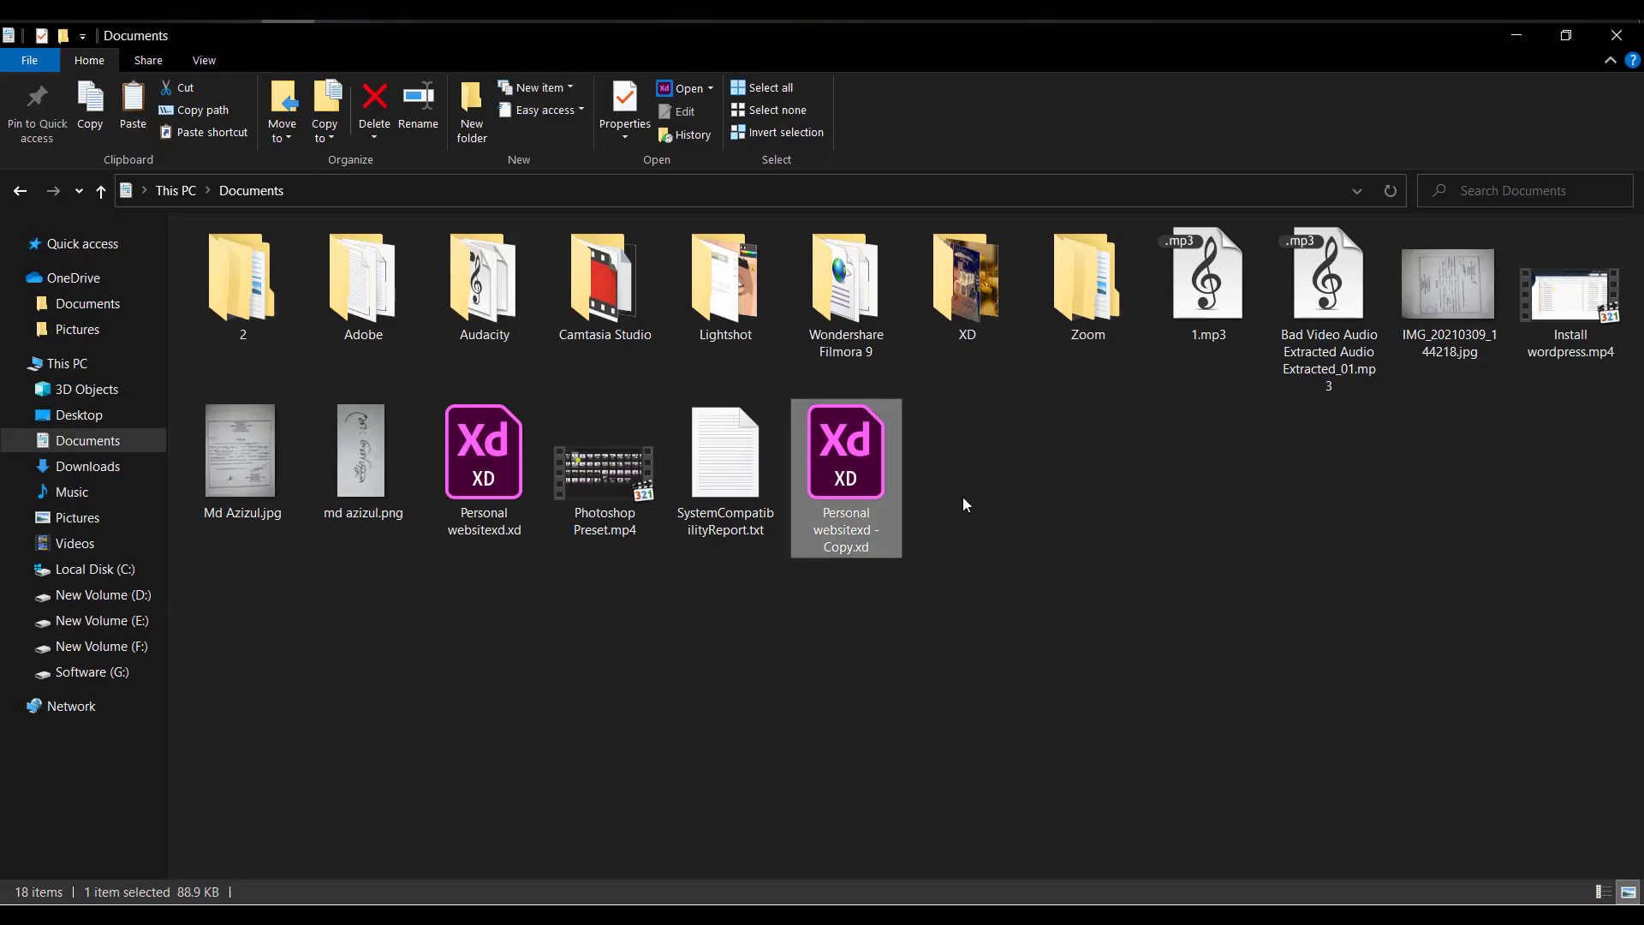
left_click(1005, 585)
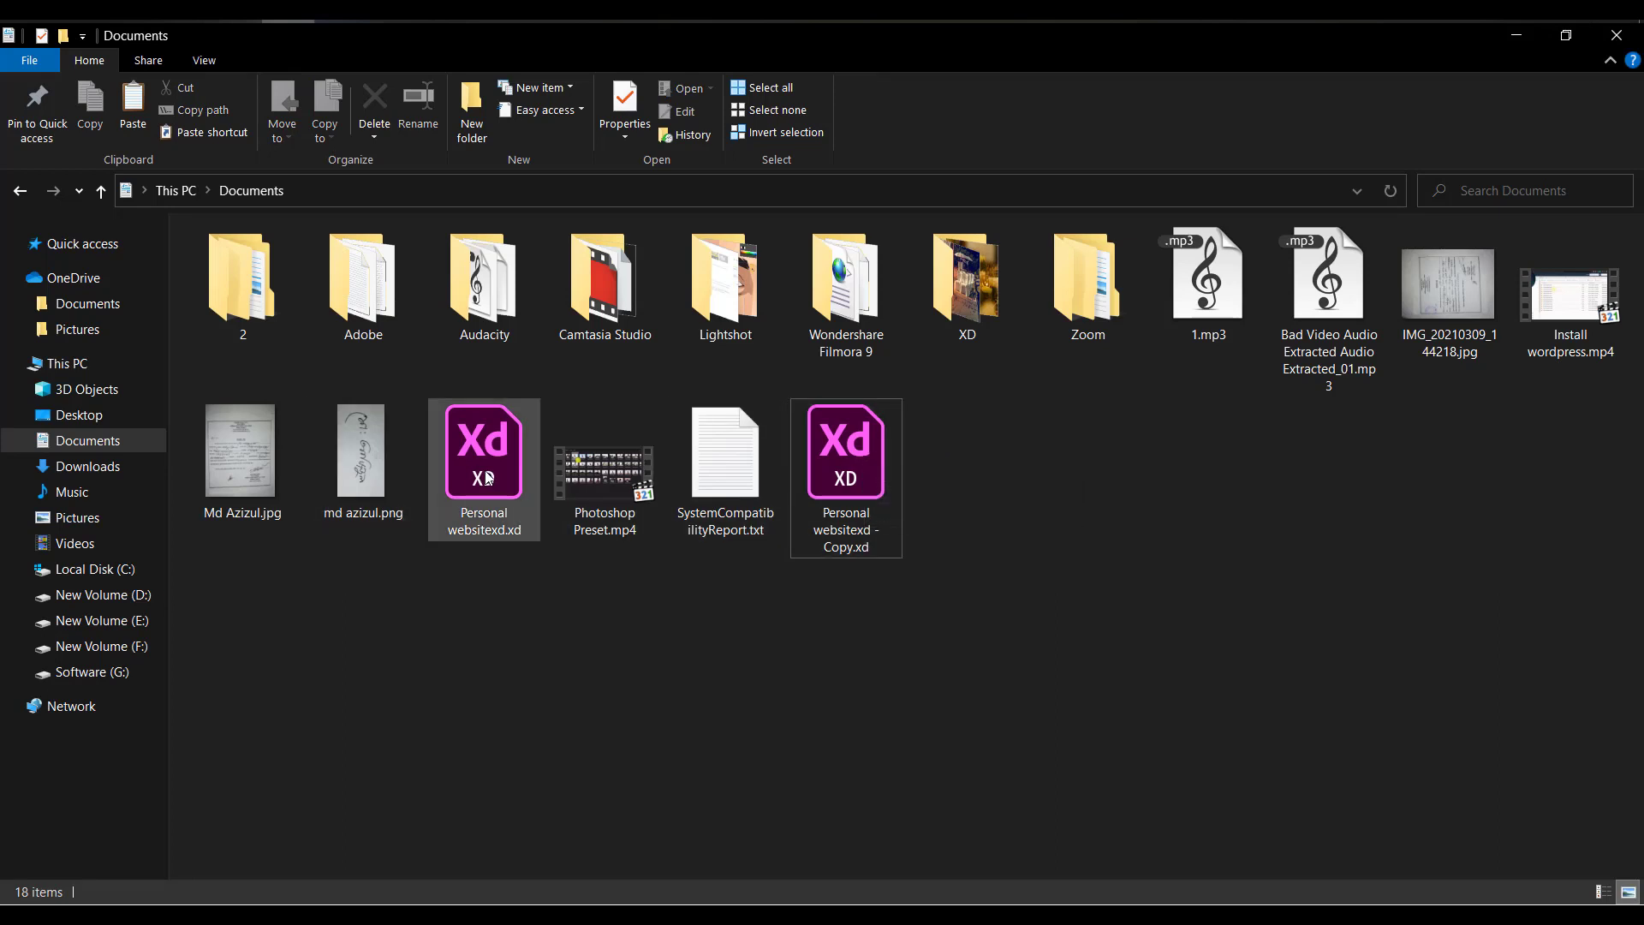
left_click(1617, 35)
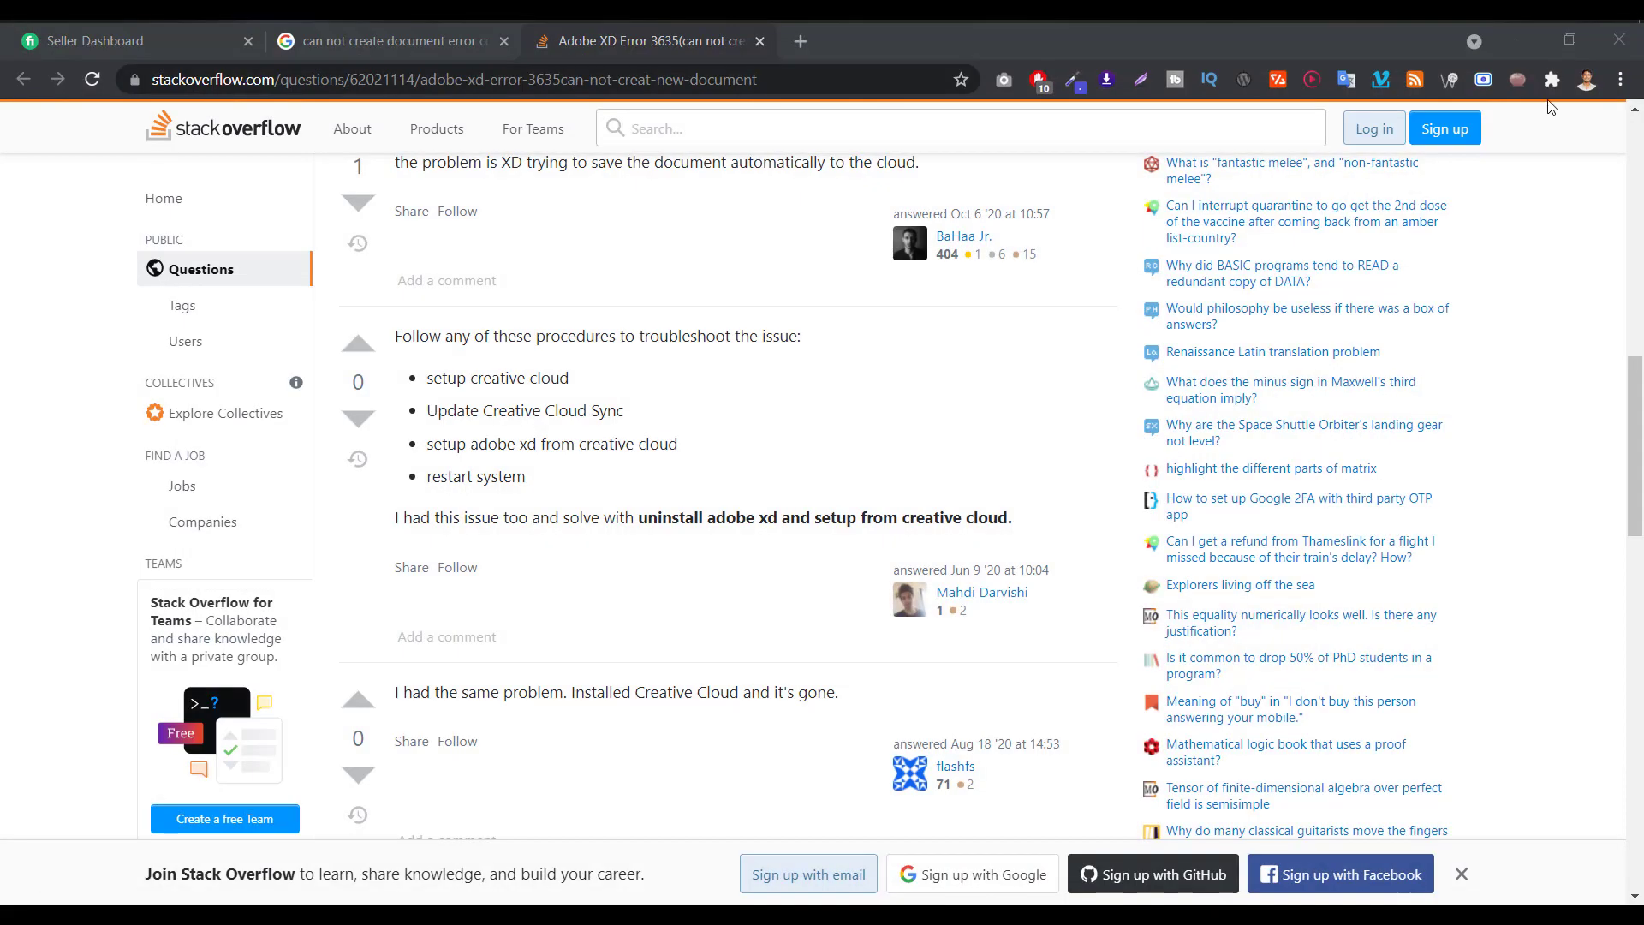
- Close Adobe XD and scroll Chrome's Stack Overflow error 3635 page to its 5 Answers
left_click(1620, 40)
scroll(686, 274, "up", 1)
scroll(685, 274, "up", 3)
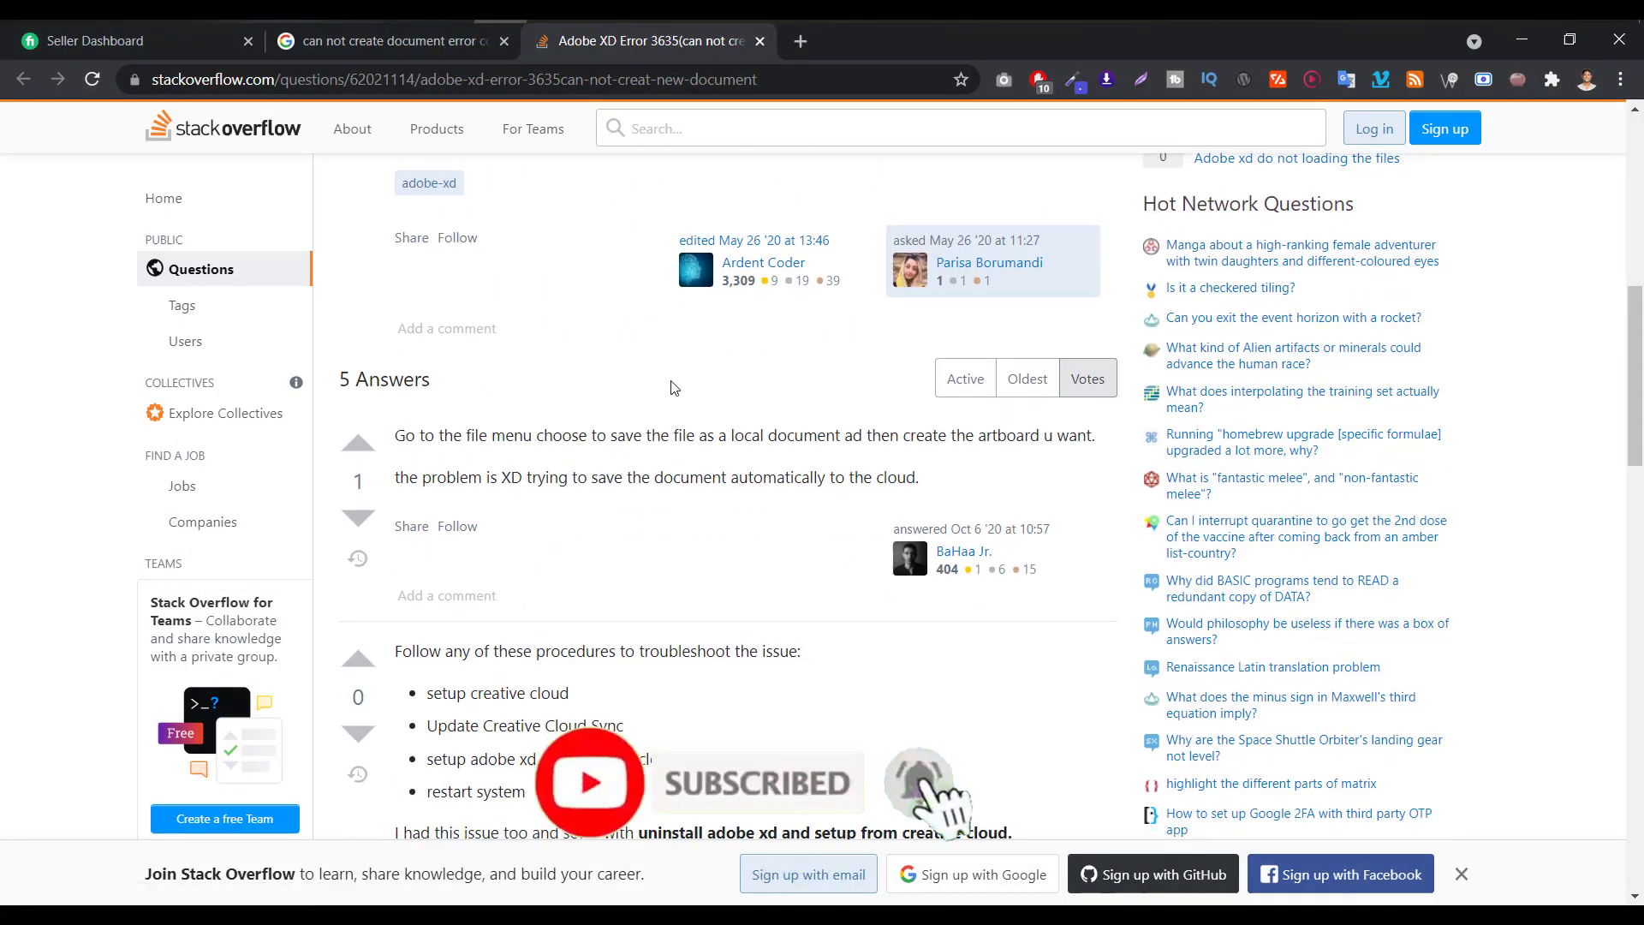
scroll(668, 377, "down", 2)
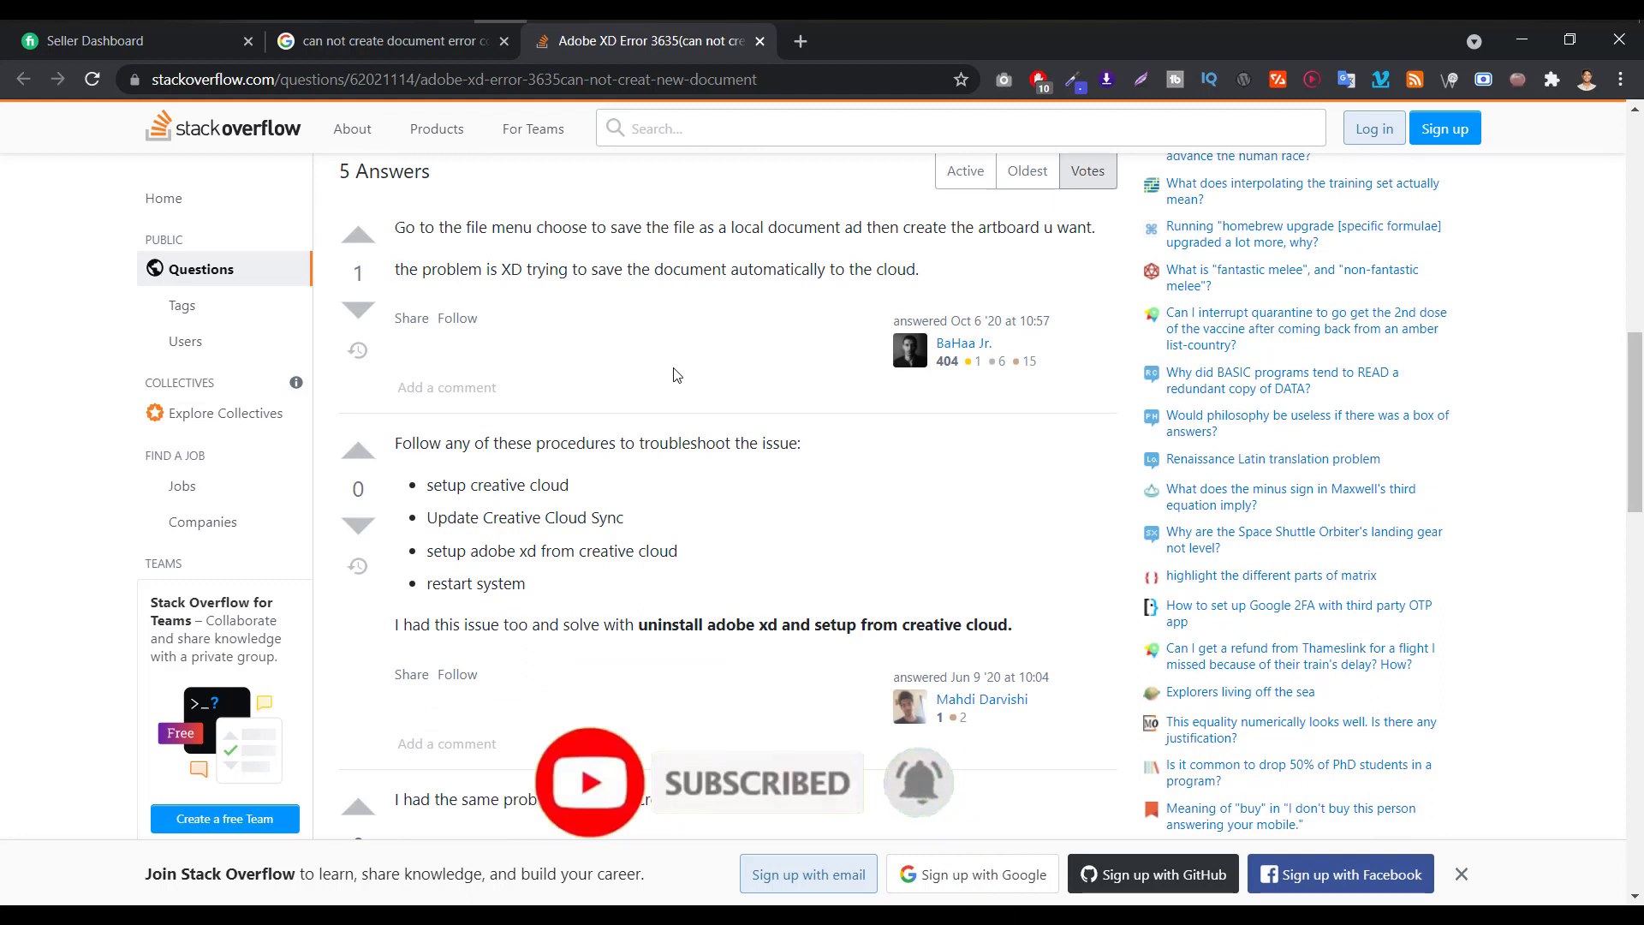